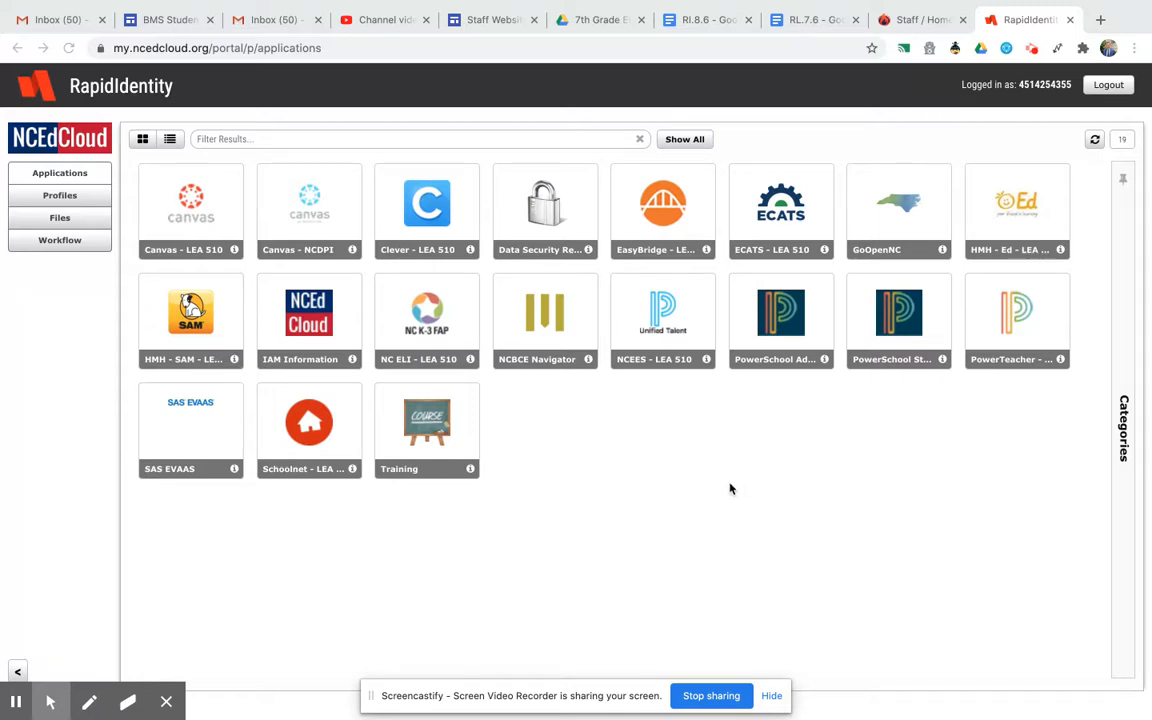
Open Schoolnet from the NCEdCloud application portal and look over the home page's assessment monitor tabs.
{"action": "left_click", "coordinate": [310, 440]}
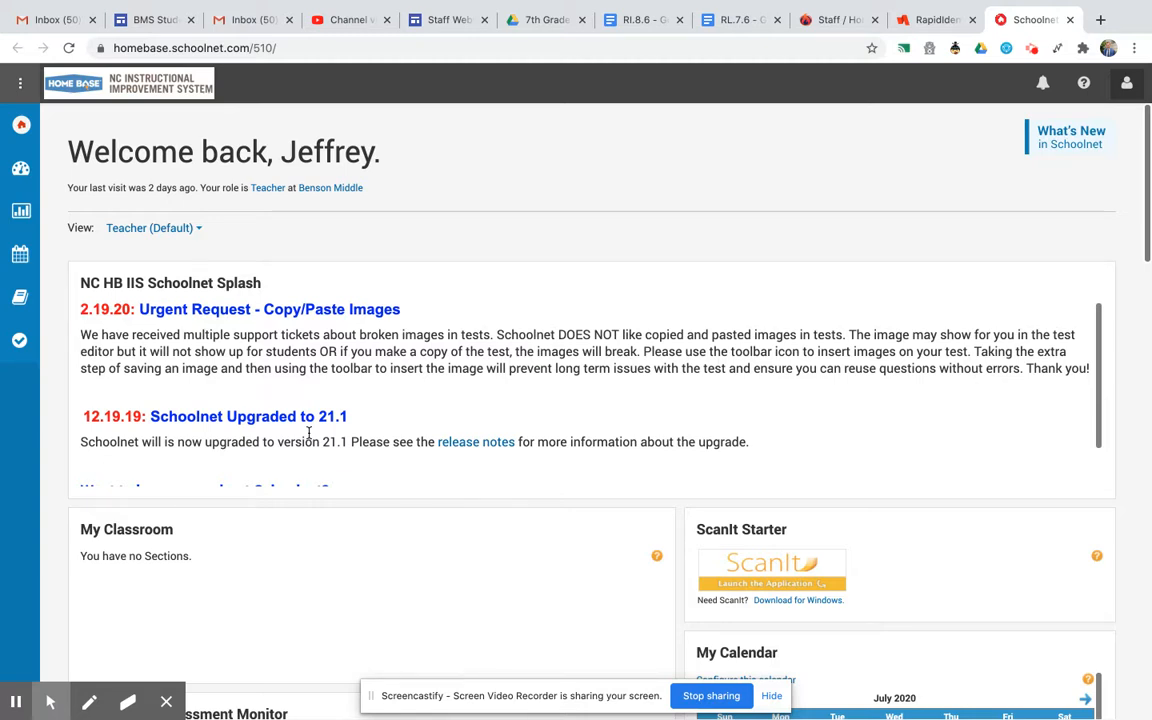
{"action": "scroll", "coordinate": [309, 425], "scroll_direction": "down", "scroll_amount": 3}
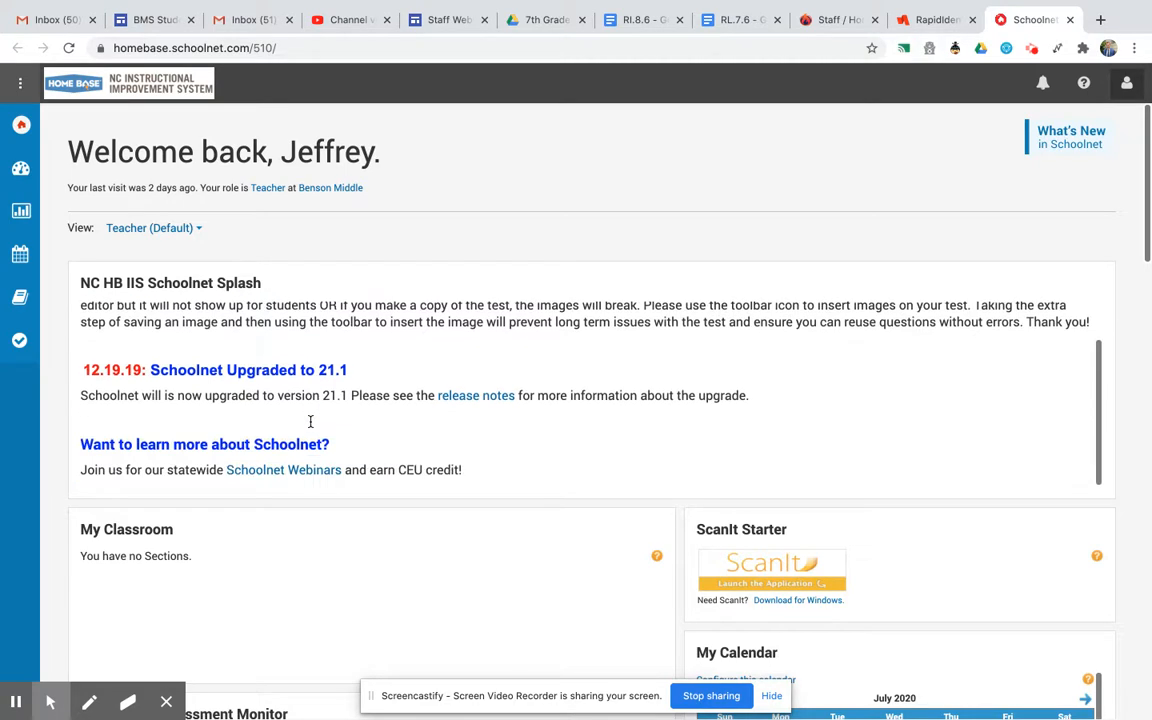
{"action": "scroll", "coordinate": [298, 505], "scroll_direction": "down", "scroll_amount": 2}
{"action": "scroll", "coordinate": [298, 491], "scroll_direction": "down", "scroll_amount": 3}
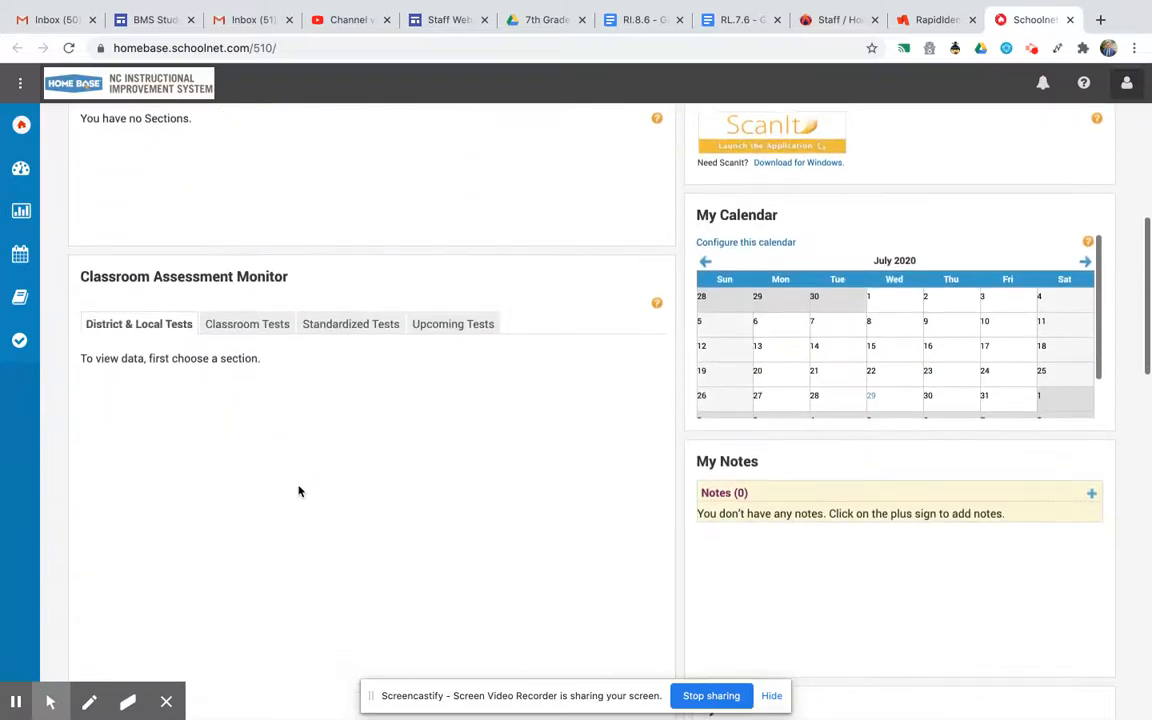
{"action": "left_click", "coordinate": [251, 331]}
{"action": "left_click", "coordinate": [375, 328]}
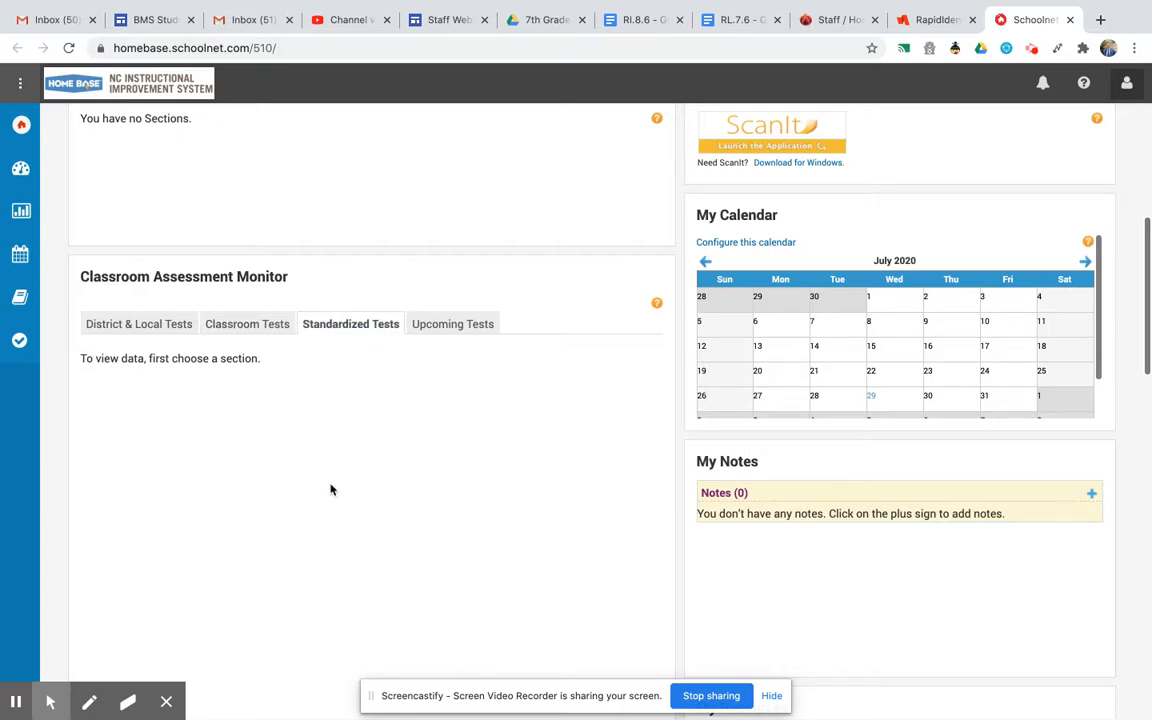
{"action": "scroll", "coordinate": [331, 489], "scroll_direction": "up", "scroll_amount": 3}
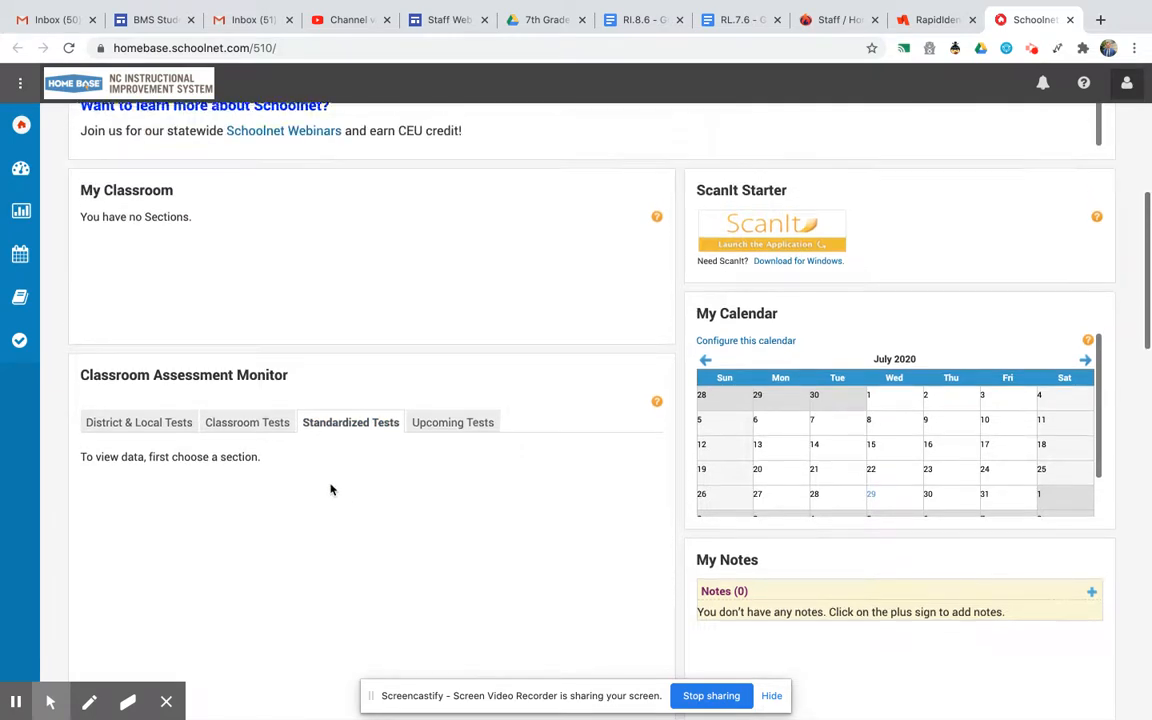
{"action": "scroll", "coordinate": [331, 489], "scroll_direction": "up", "scroll_amount": 1}
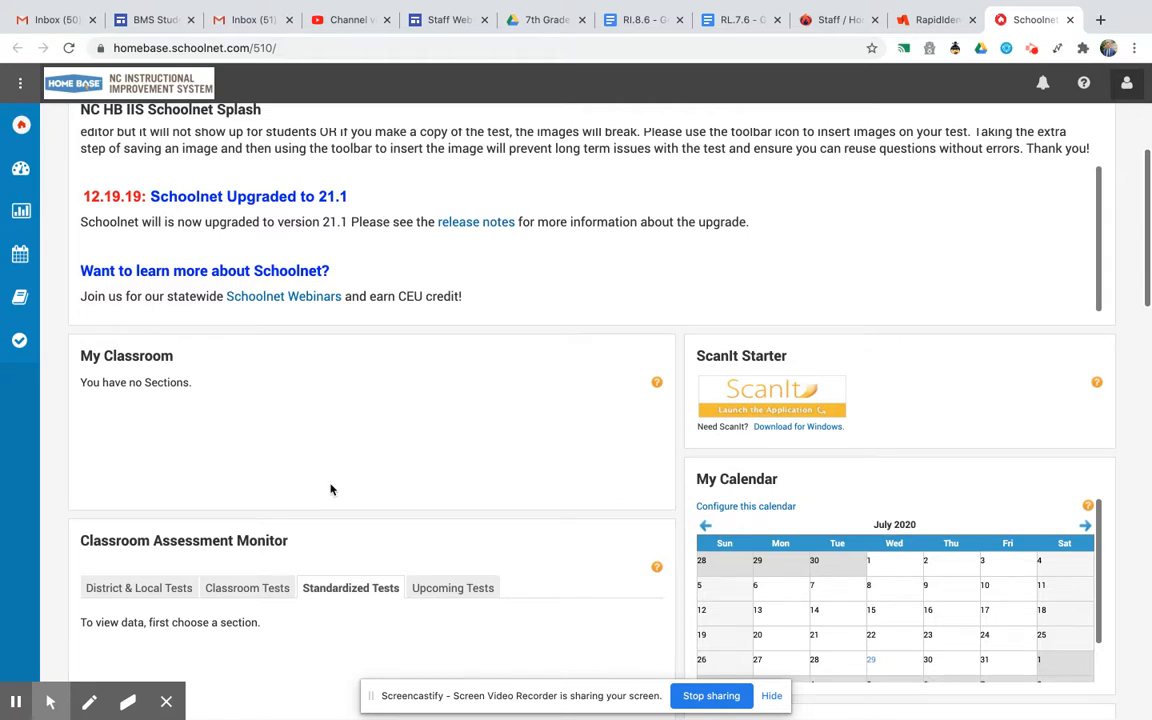
Start creating a new Multiple Choice item from the Assessments items Create options.
{"action": "mouse_move", "coordinate": [26, 357]}
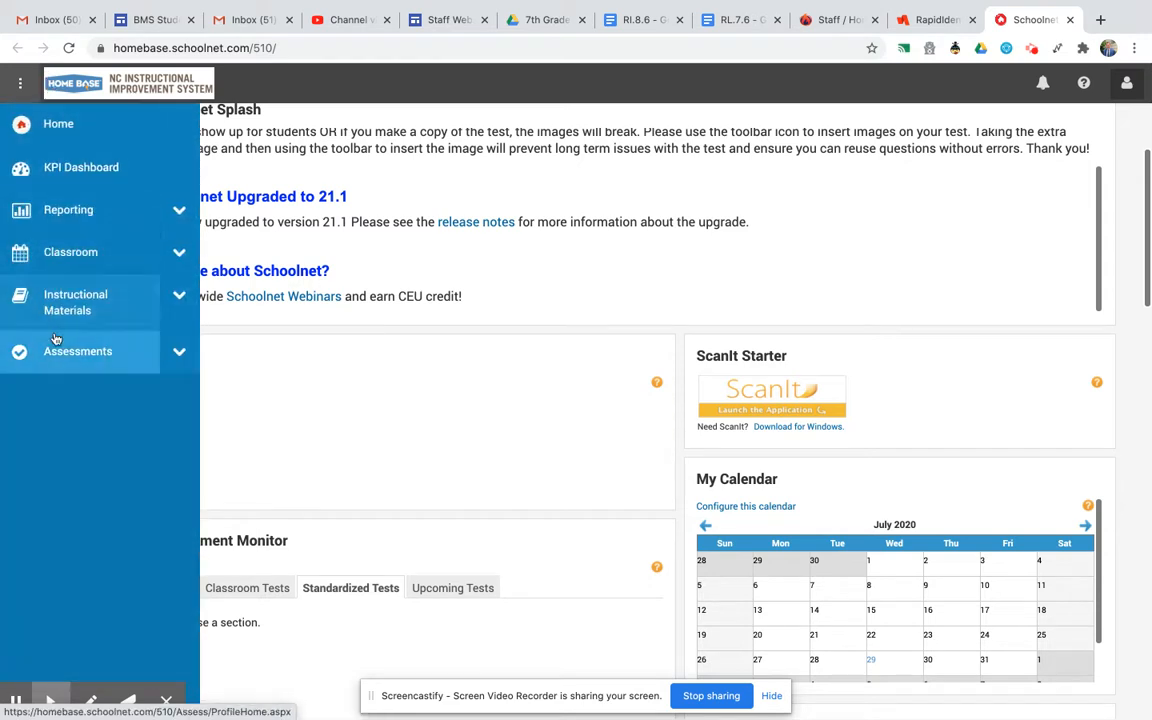
{"action": "left_click", "coordinate": [180, 354]}
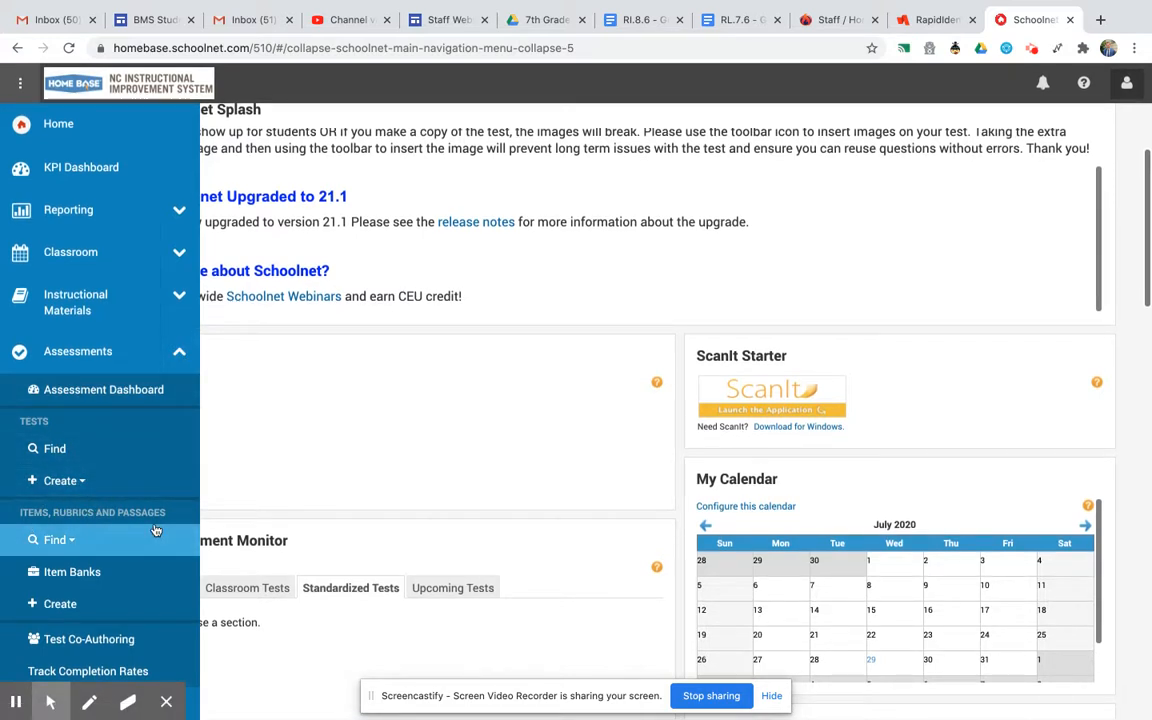
{"action": "left_click", "coordinate": [105, 612]}
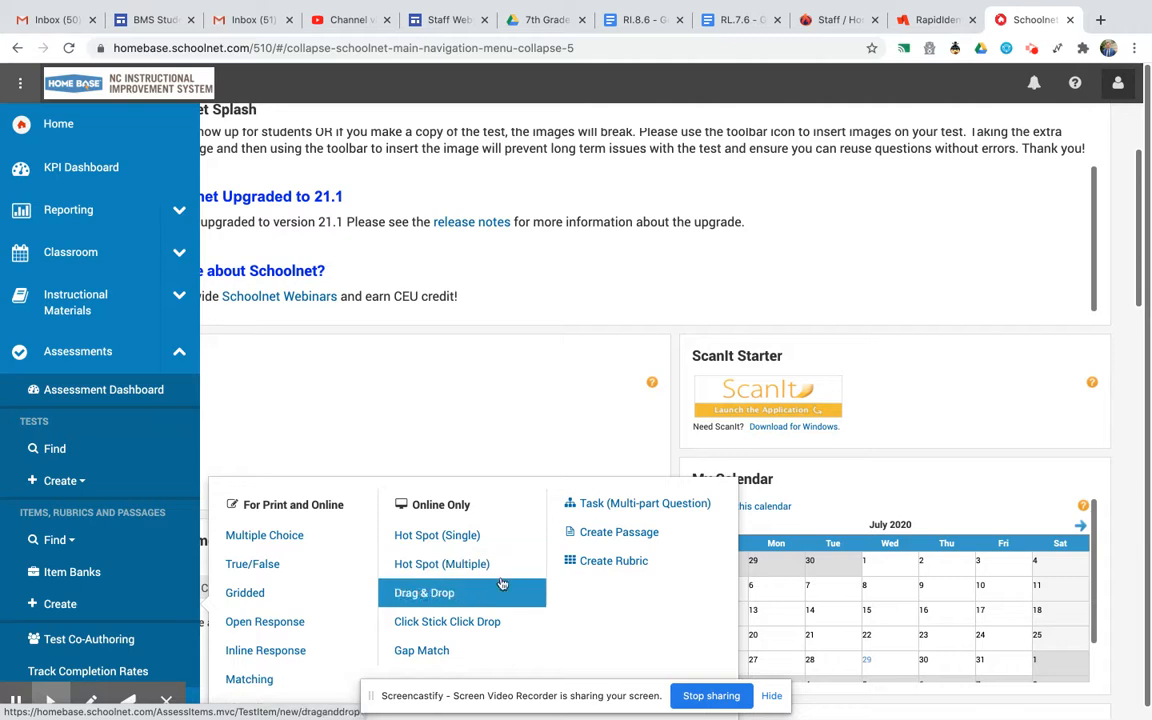
{"action": "left_click", "coordinate": [297, 537]}
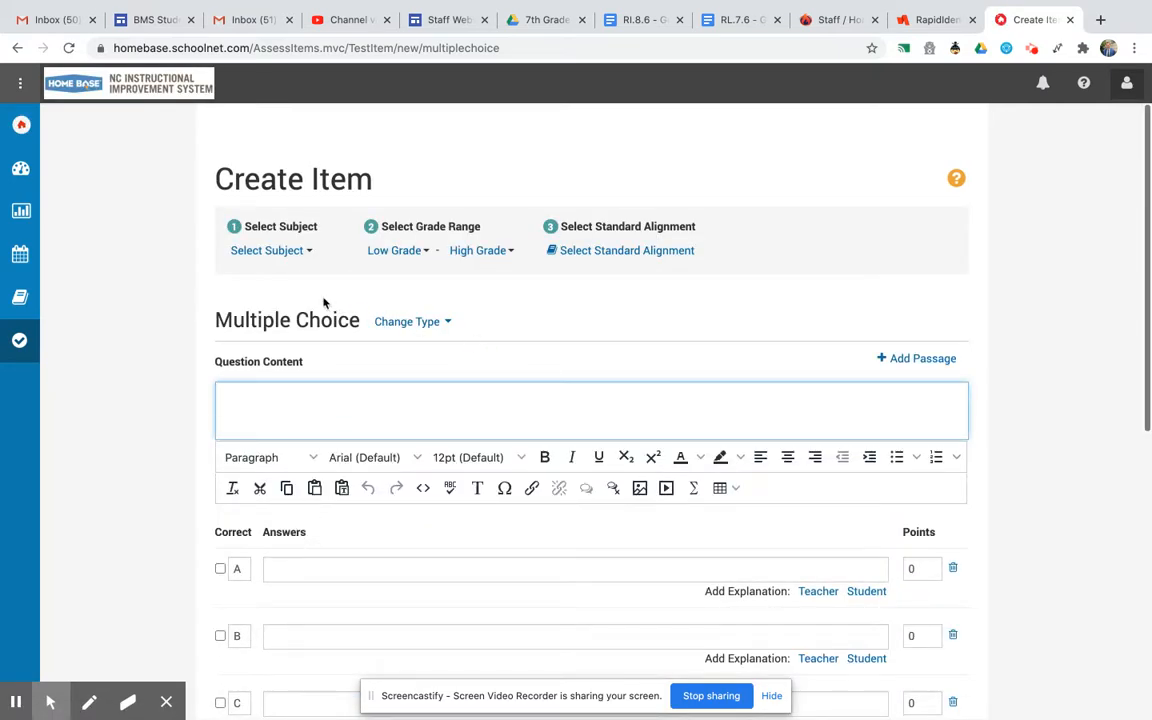
Set the item's subject to English Language and Literature and its grade range to 07 - Seventh Grade.
{"action": "left_click", "coordinate": [309, 252]}
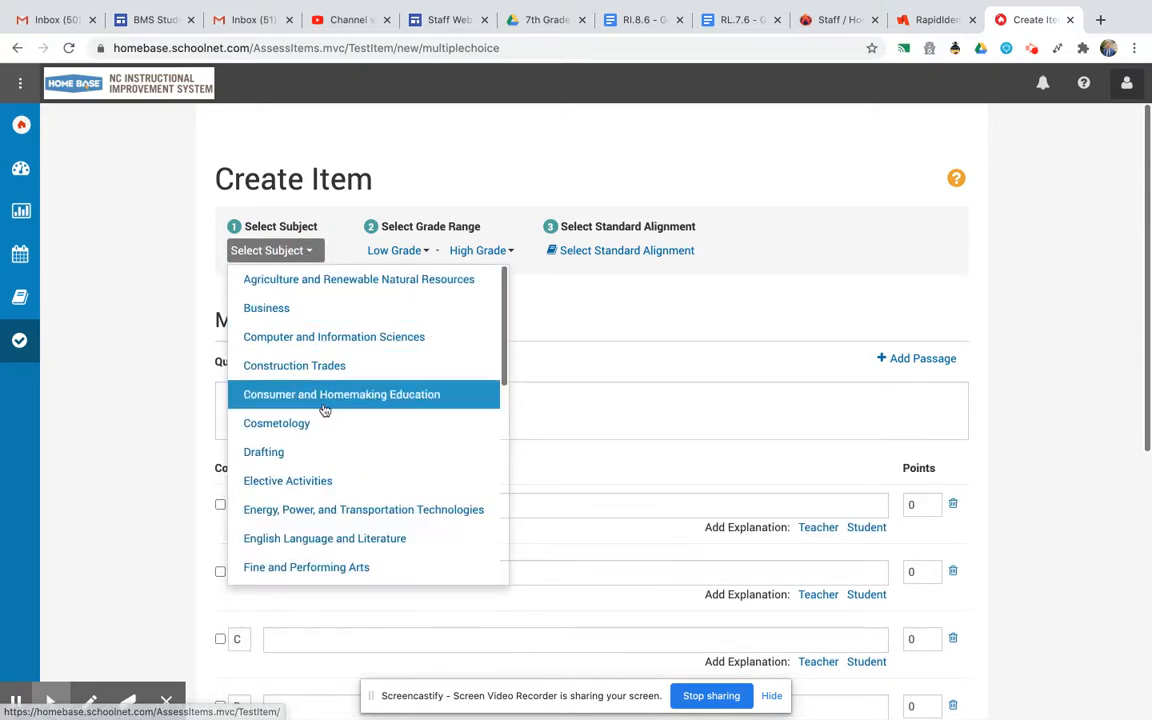
{"action": "left_click", "coordinate": [333, 550]}
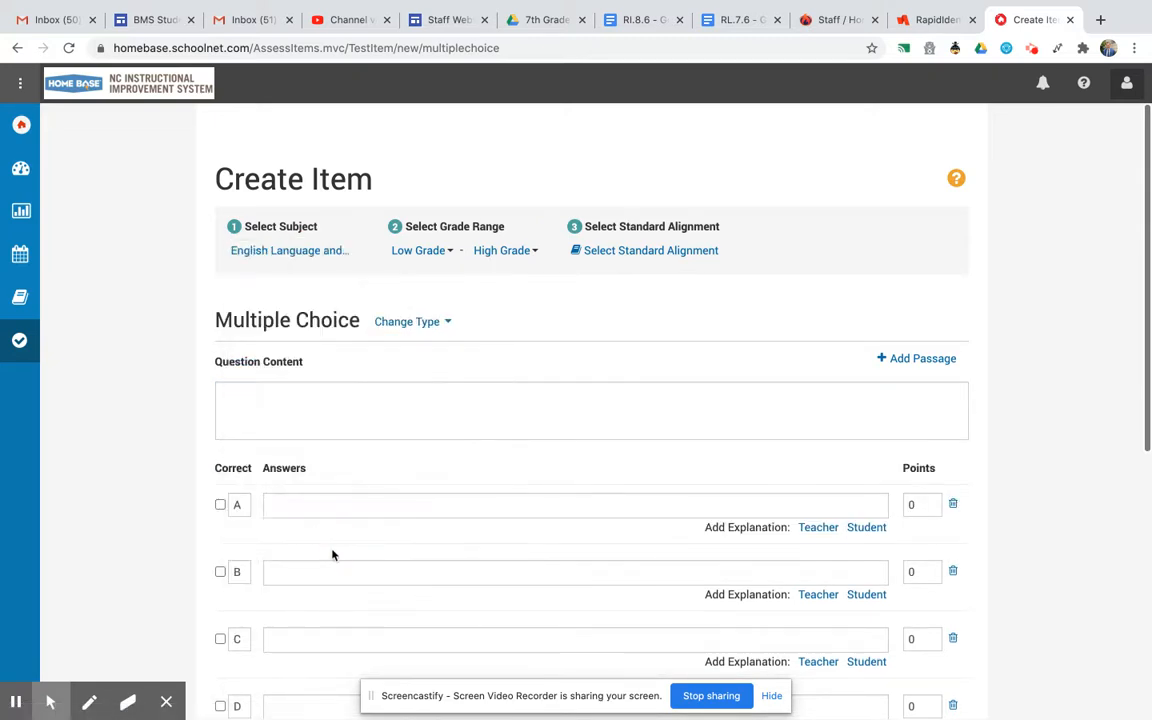
{"action": "left_click", "coordinate": [420, 251]}
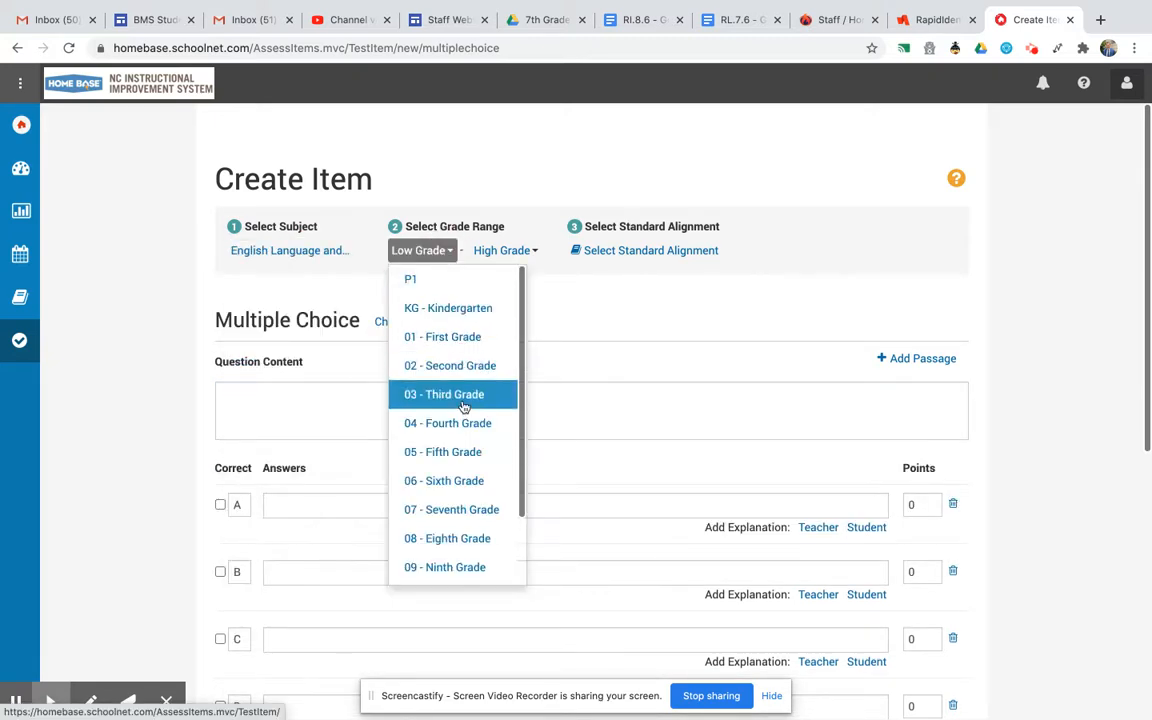
{"action": "left_click", "coordinate": [446, 508]}
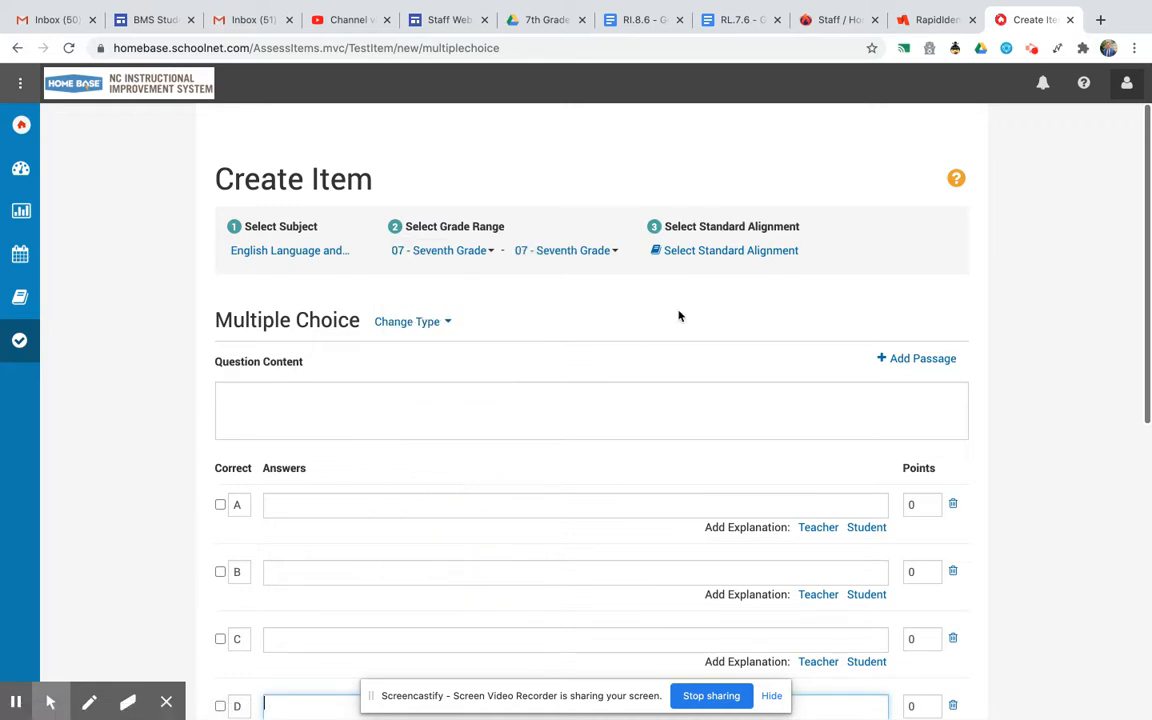
Align the item to the Reading standards RL: Literature and RL.6, then save the standards selection.
{"action": "left_click", "coordinate": [707, 255]}
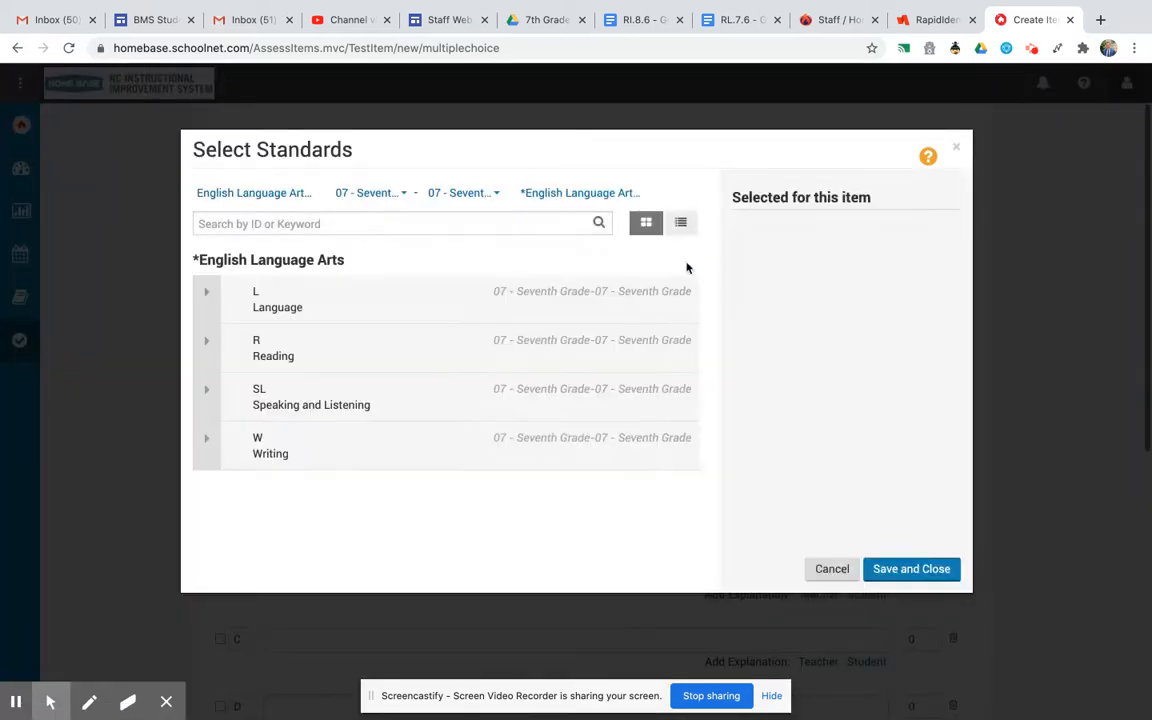
{"action": "left_click", "coordinate": [205, 350]}
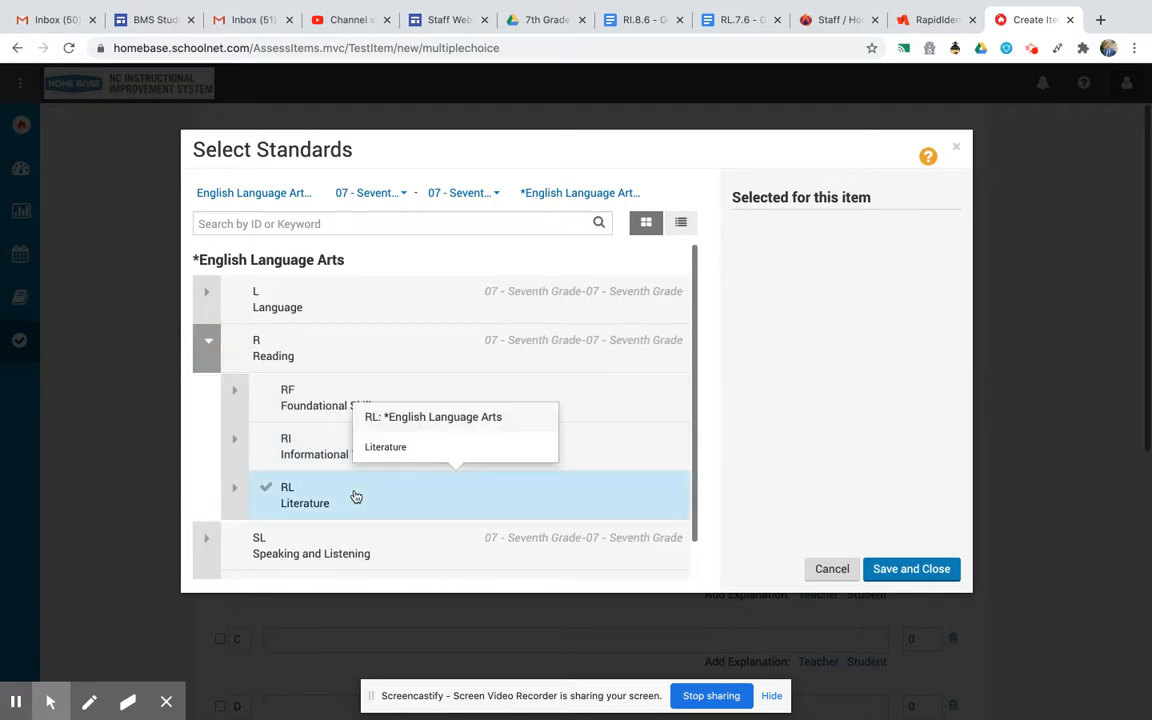
{"action": "left_click", "coordinate": [356, 497]}
{"action": "left_click", "coordinate": [235, 490]}
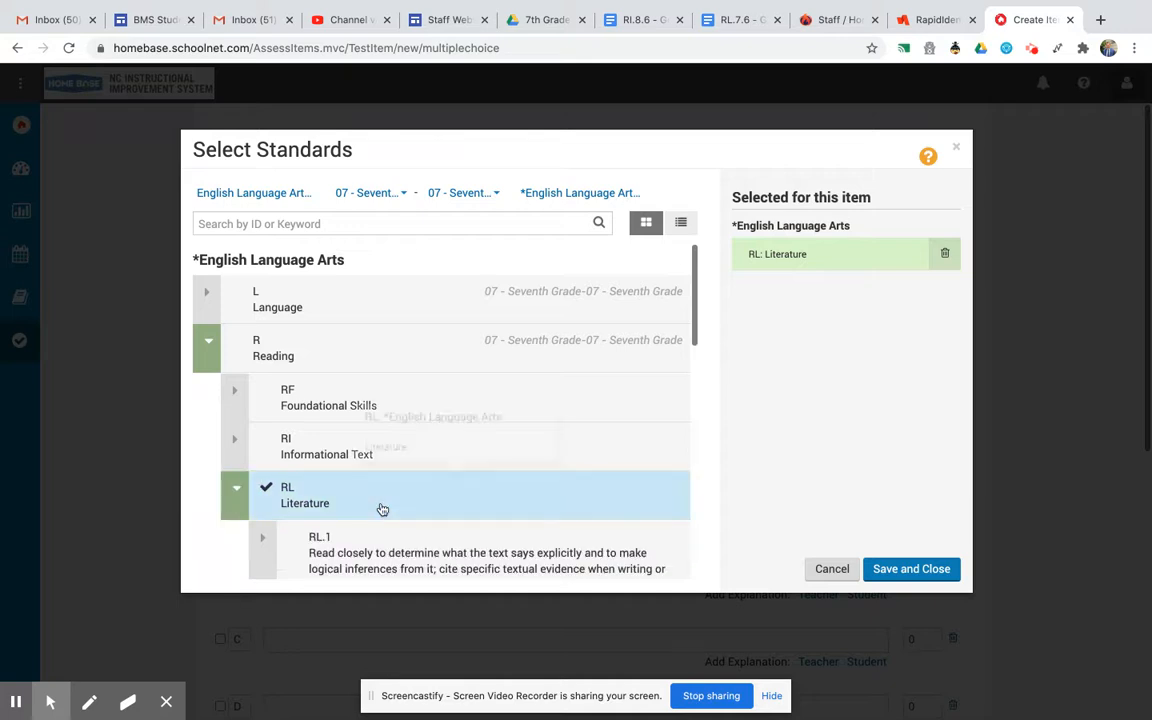
{"action": "scroll", "coordinate": [382, 505], "scroll_direction": "down", "scroll_amount": 5}
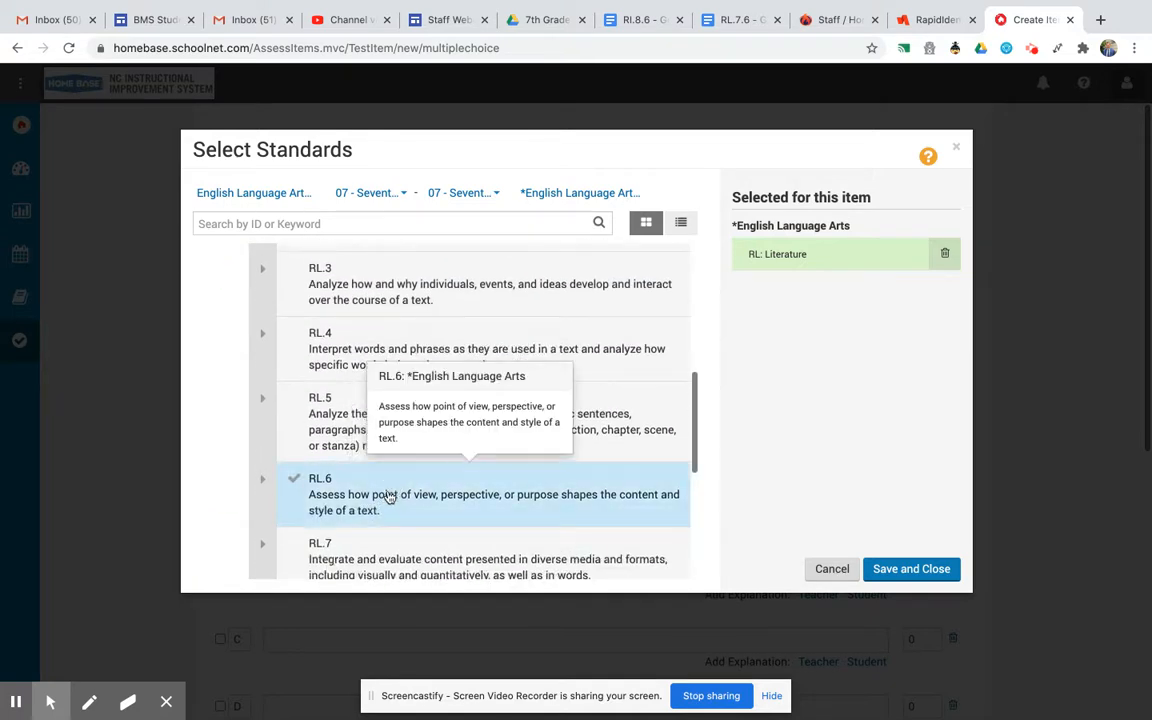
{"action": "left_click", "coordinate": [386, 500]}
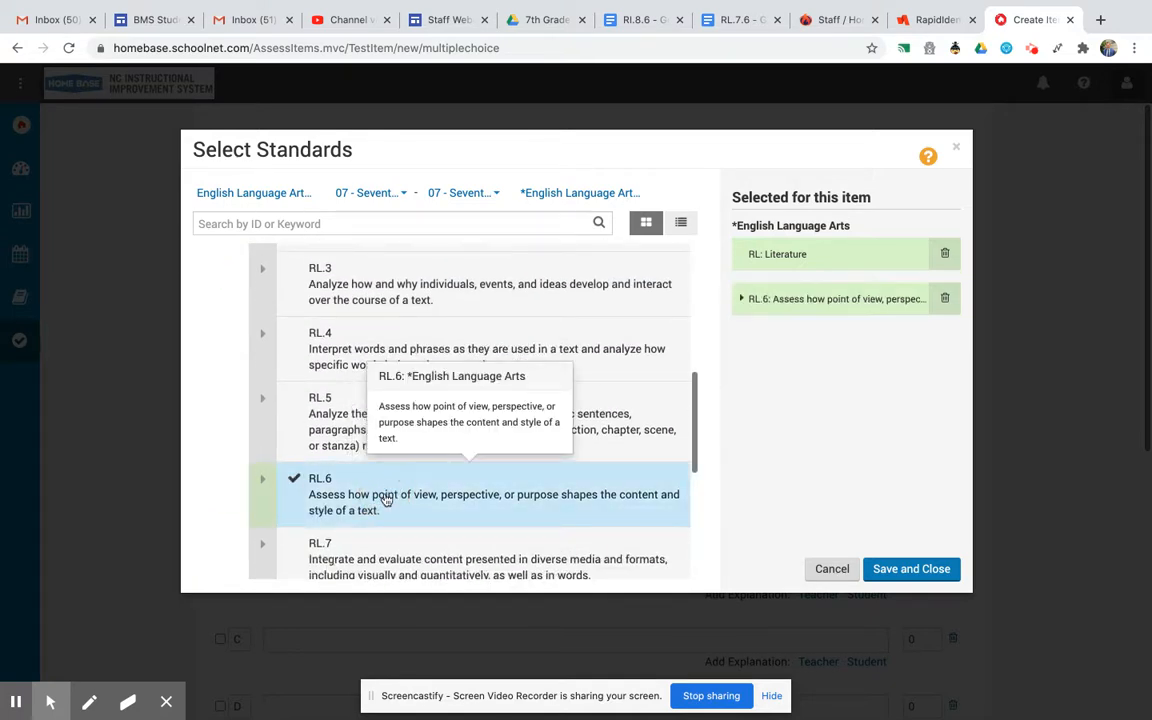
{"action": "left_click", "coordinate": [895, 569]}
Add a new passage to the item's question content.
{"action": "scroll", "coordinate": [630, 386], "scroll_direction": "down", "scroll_amount": 1}
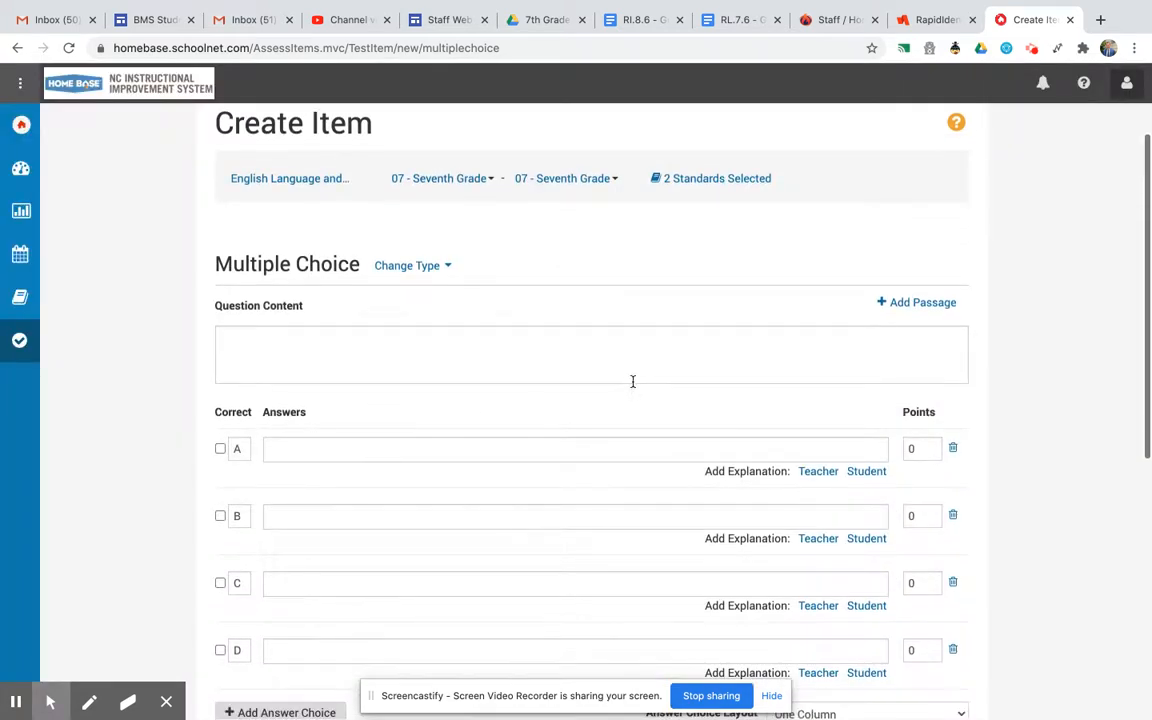
{"action": "scroll", "coordinate": [477, 357], "scroll_direction": "down", "scroll_amount": 1}
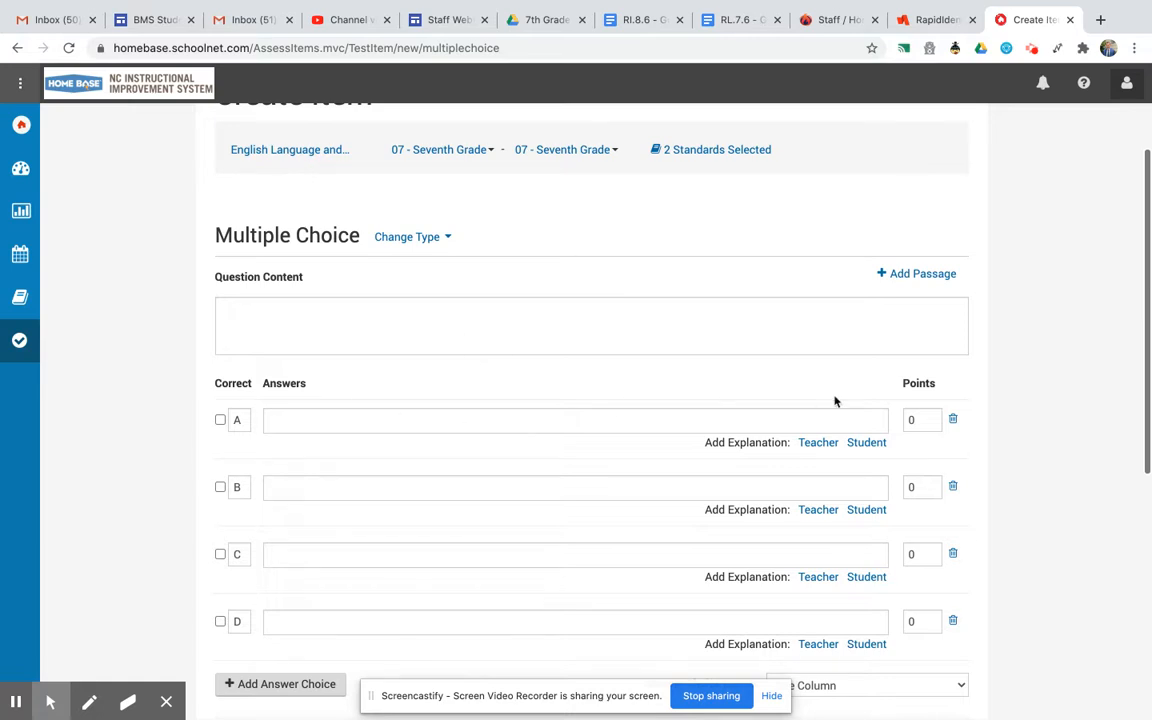
{"action": "left_click", "coordinate": [917, 277]}
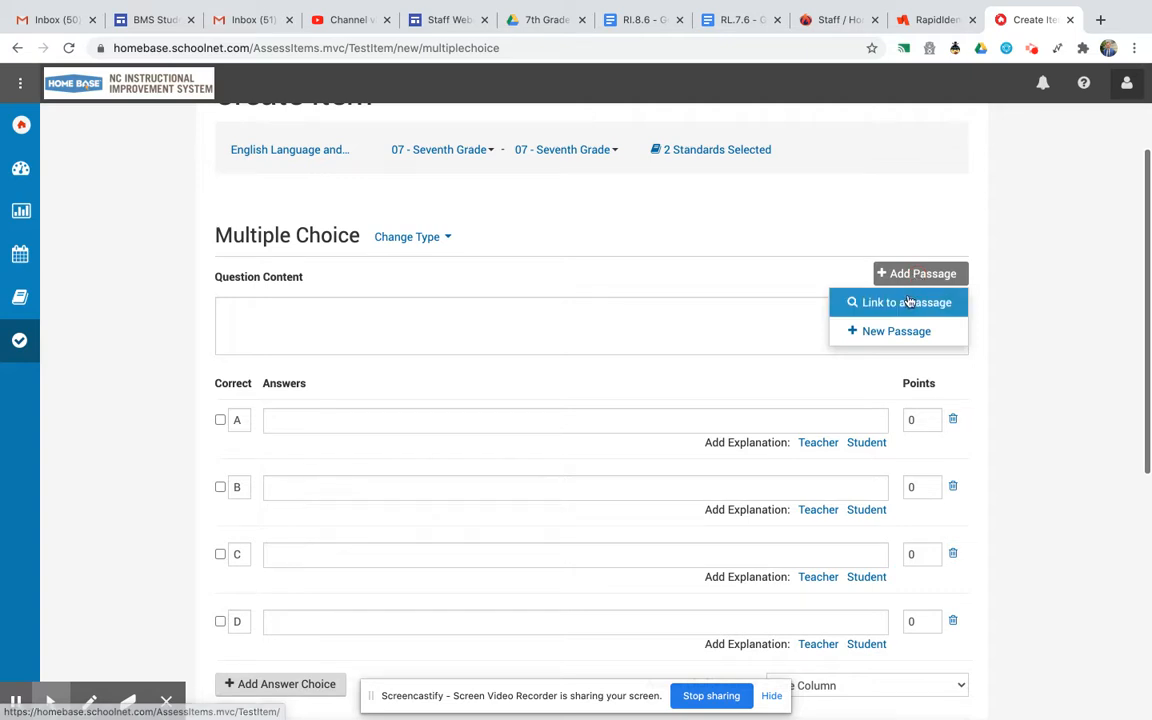
{"action": "left_click", "coordinate": [897, 332]}
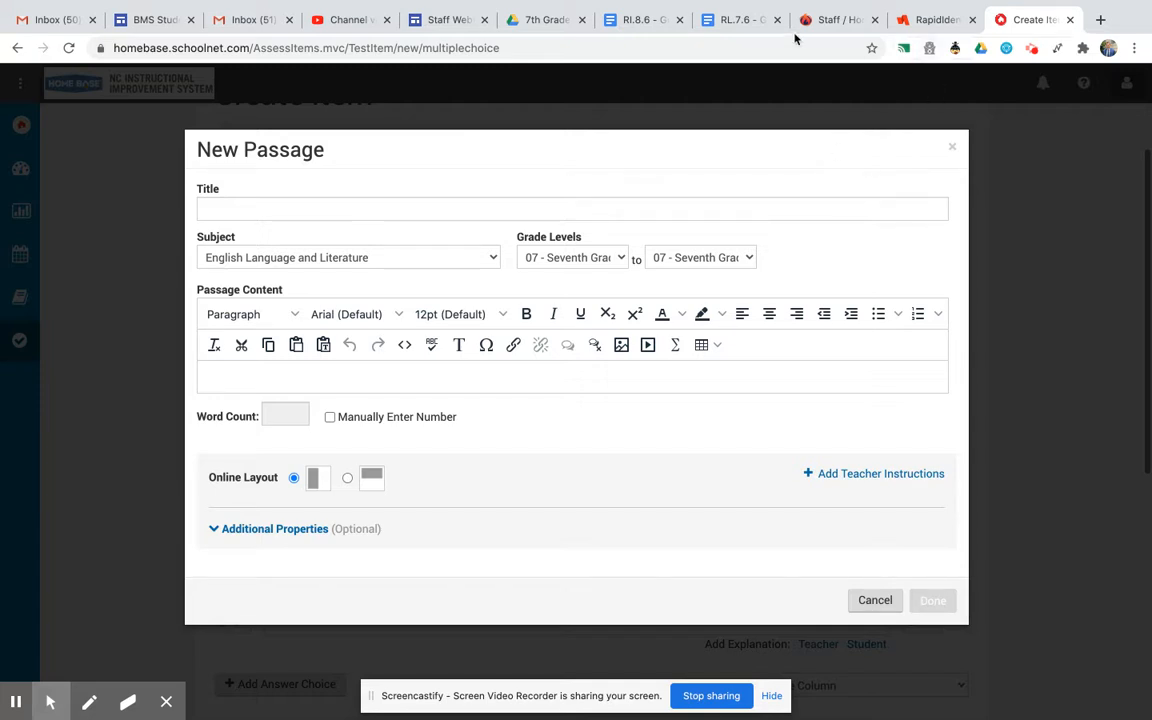
Switch to the RL.7.6 Google Doc and copy the story title "A Chance to Play".
{"action": "left_click_drag", "start_coordinate": [735, 20], "coordinate": [900, 20]}
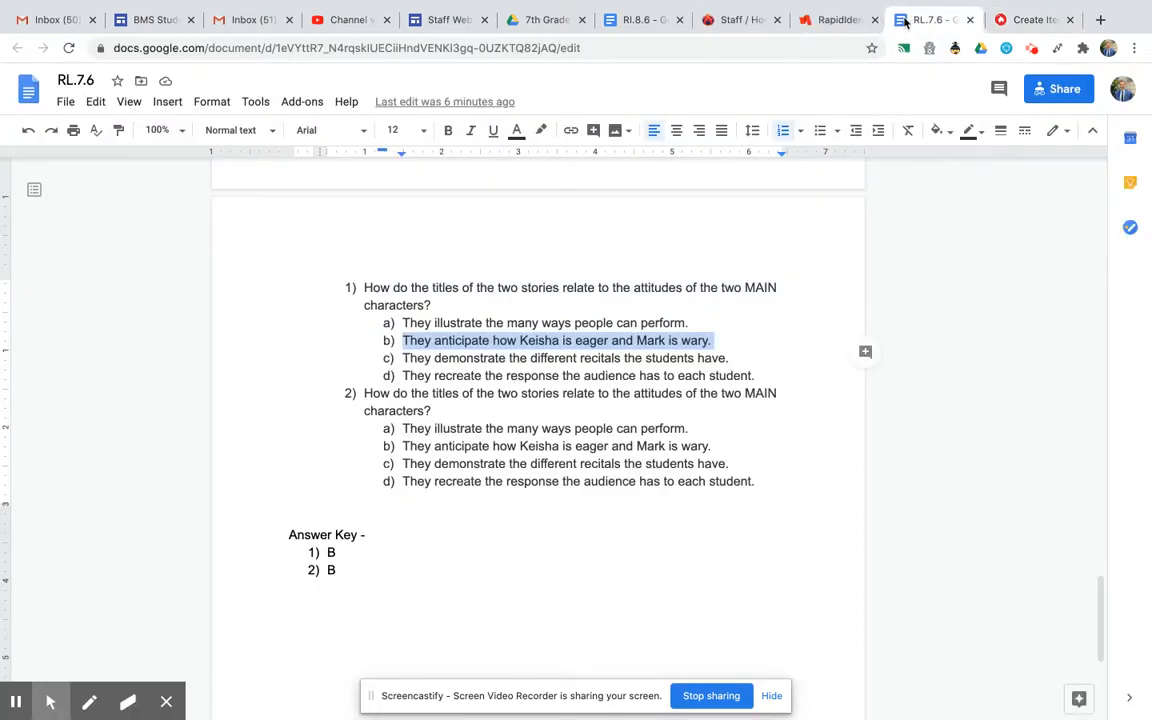
{"action": "scroll", "coordinate": [545, 309], "scroll_direction": "up", "scroll_amount": 10}
{"action": "scroll", "coordinate": [545, 309], "scroll_direction": "up", "scroll_amount": 8}
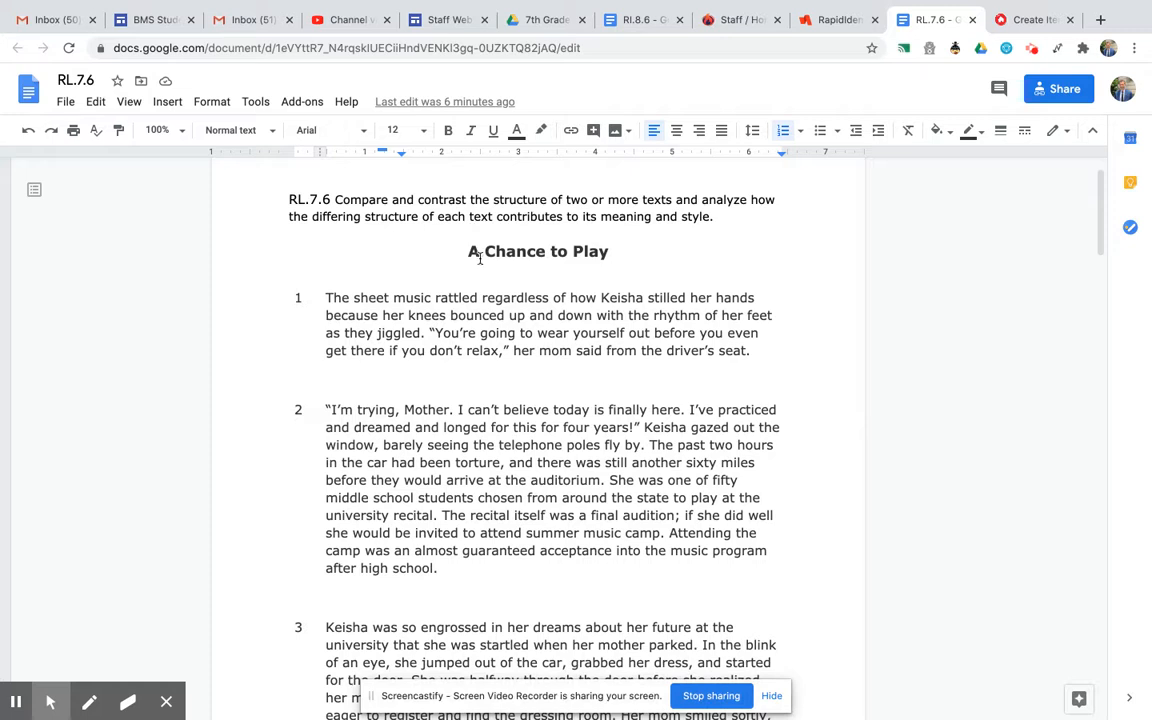
{"action": "left_click_drag", "start_coordinate": [466, 252], "coordinate": [619, 254]}
{"action": "key", "text": "ctrl+c"}
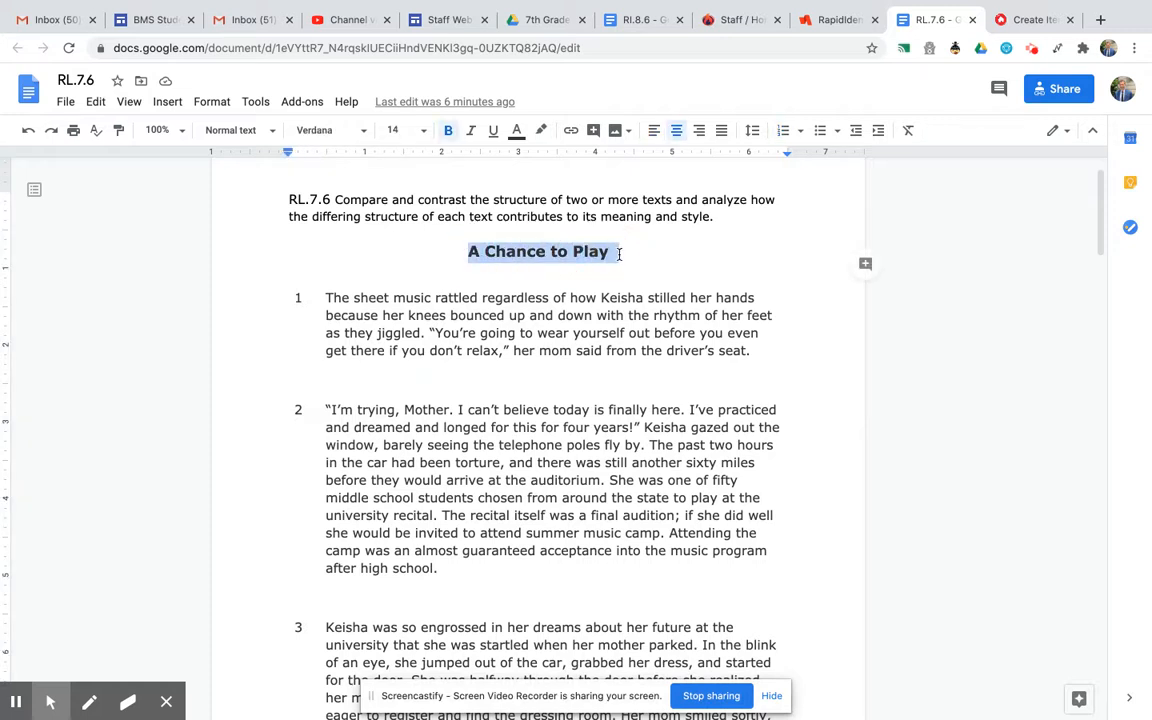
Return to the New Passage dialog and paste "A Chance to Play" as the passage title.
{"action": "left_click", "coordinate": [1025, 20]}
{"action": "left_click", "coordinate": [253, 203]}
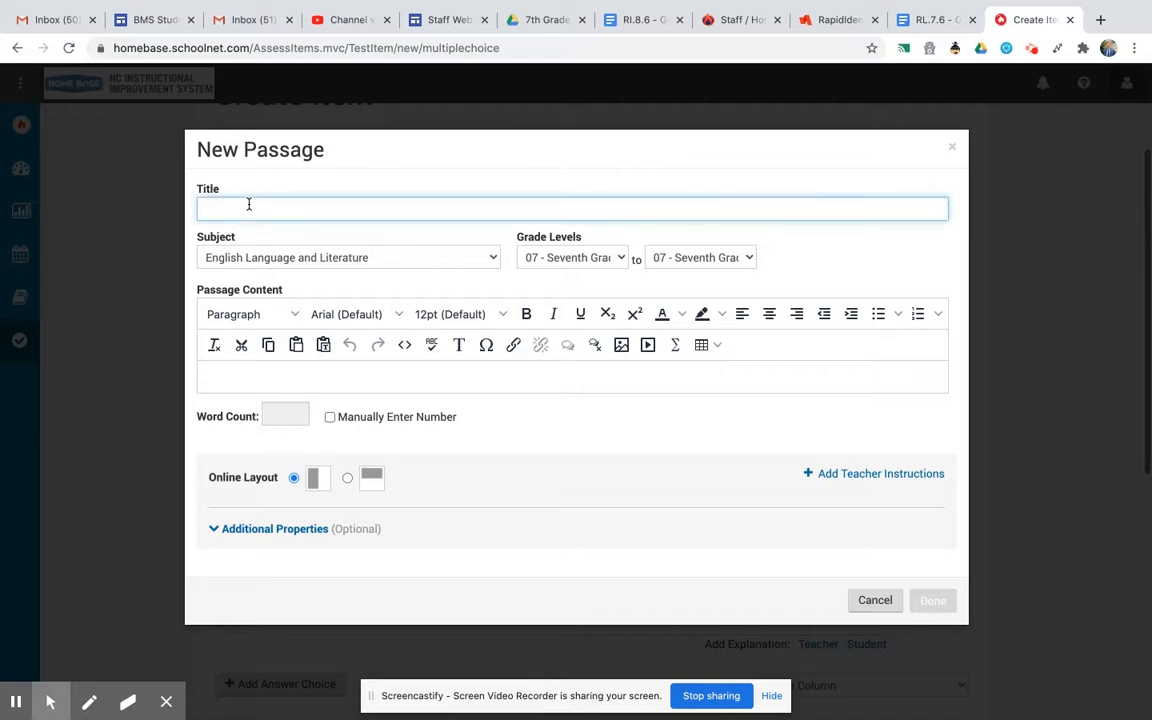
{"action": "key", "text": "ctrl+v"}
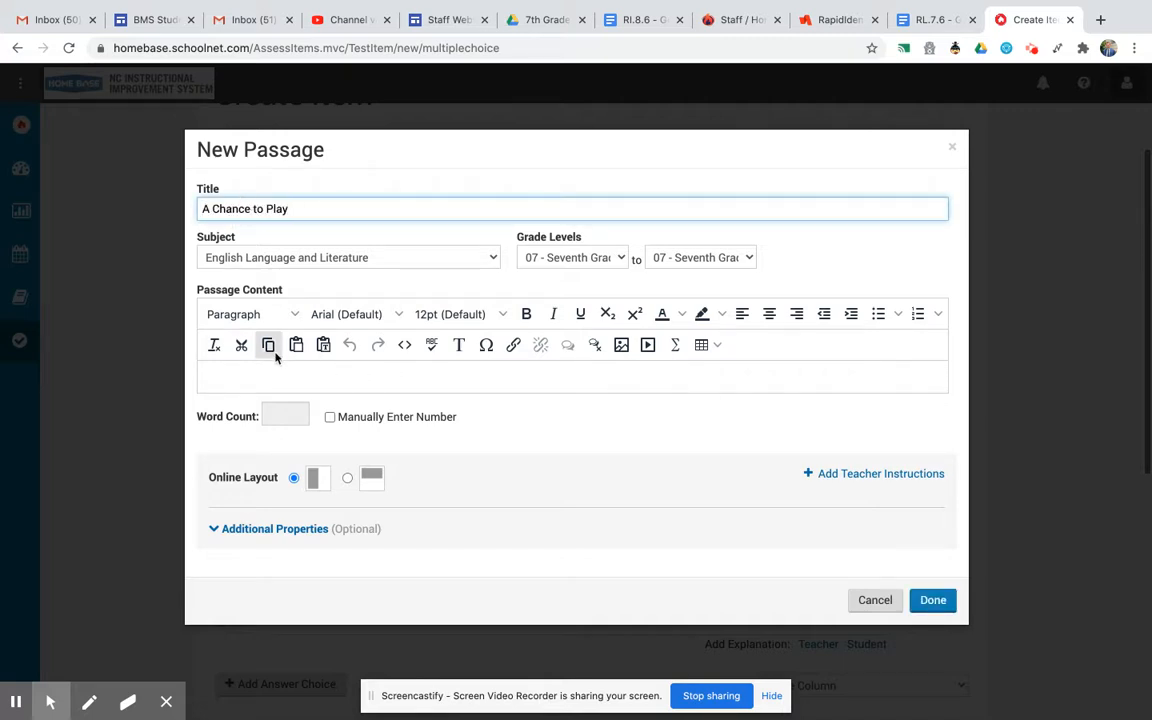
Copy the "A Chance to Play" story text through paragraph 5 from the RL.7.6 document and return to the passage editor.
{"action": "left_click", "coordinate": [217, 369]}
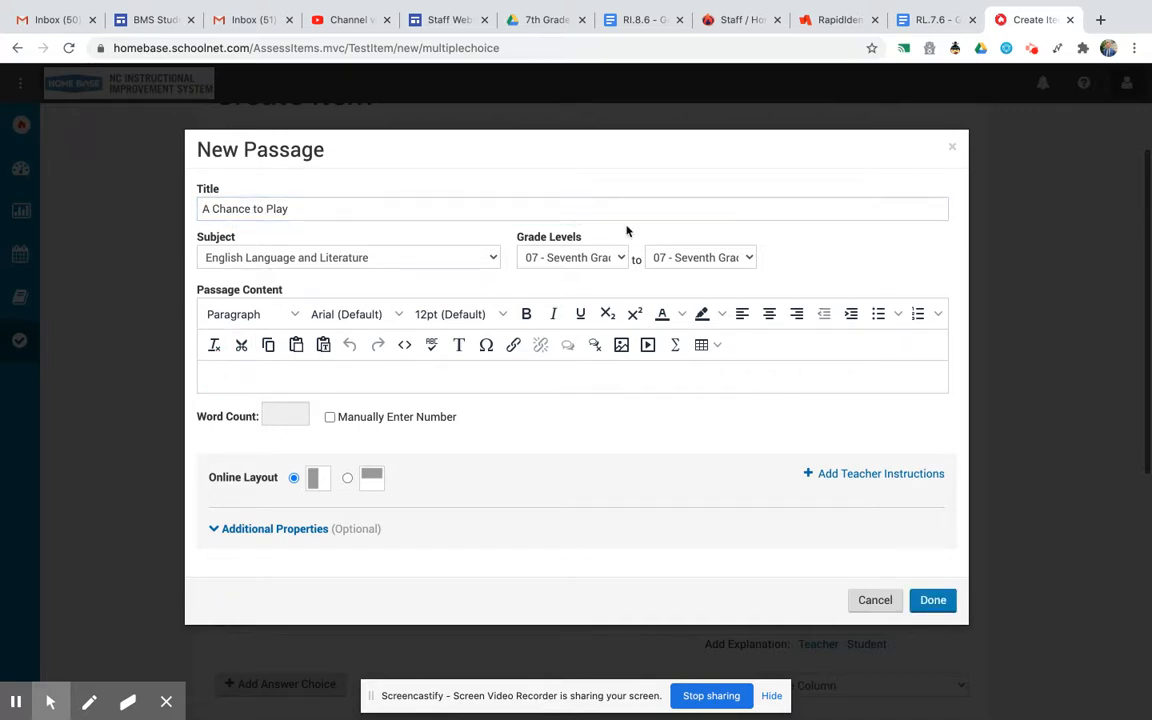
{"action": "left_click", "coordinate": [938, 21]}
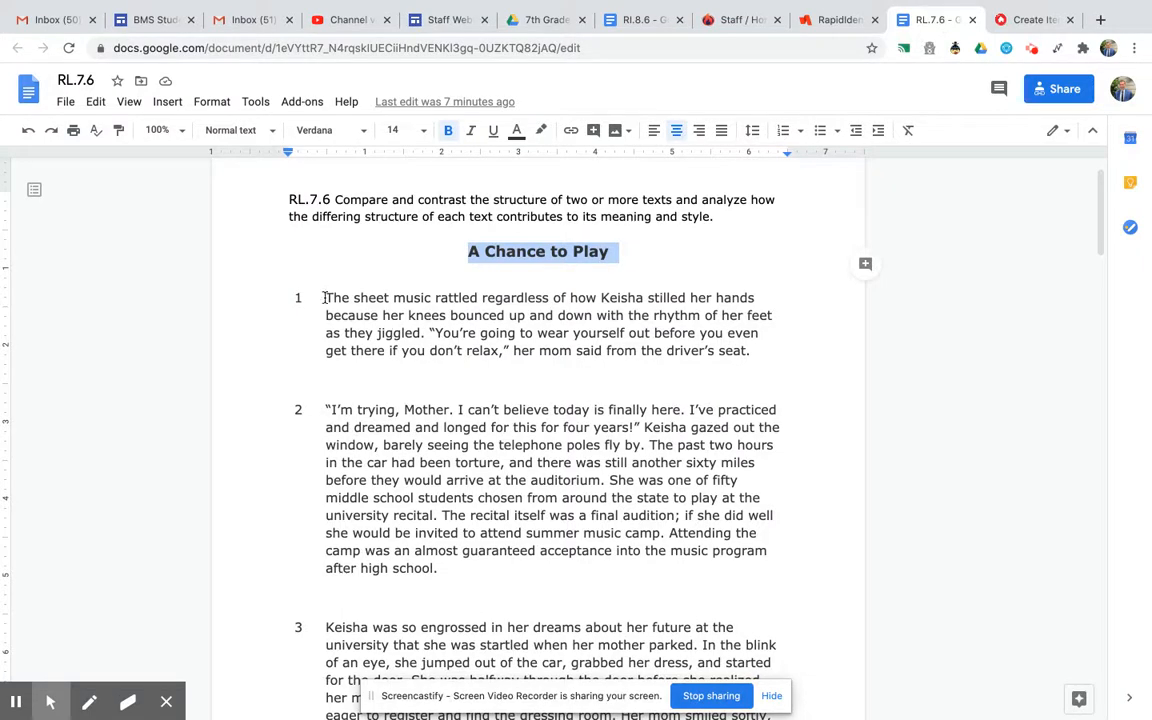
{"action": "left_click_drag", "start_coordinate": [324, 297], "coordinate": [438, 716]}
{"action": "scroll", "coordinate": [482, 558], "scroll_direction": "down", "scroll_amount": 9}
{"action": "scroll", "coordinate": [482, 558], "scroll_direction": "down", "scroll_amount": 1}
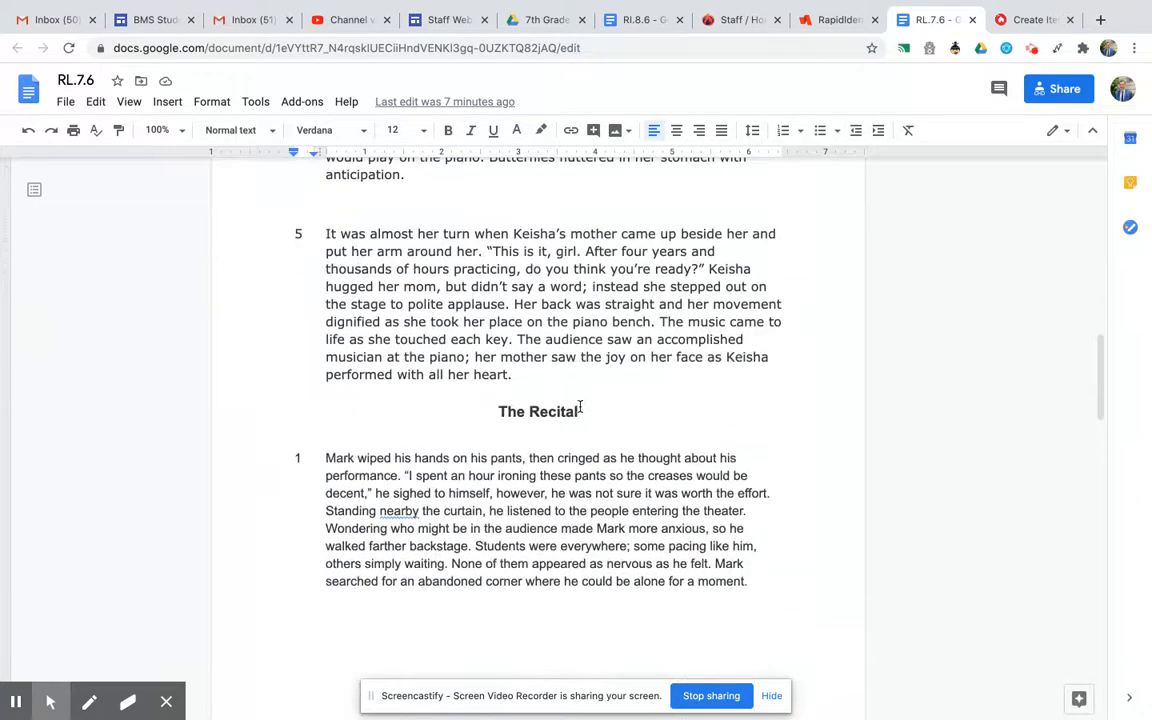
{"action": "left_click_drag", "start_coordinate": [515, 375], "coordinate": [451, 341]}
{"action": "left_click_drag", "start_coordinate": [347, 243], "coordinate": [299, 322]}
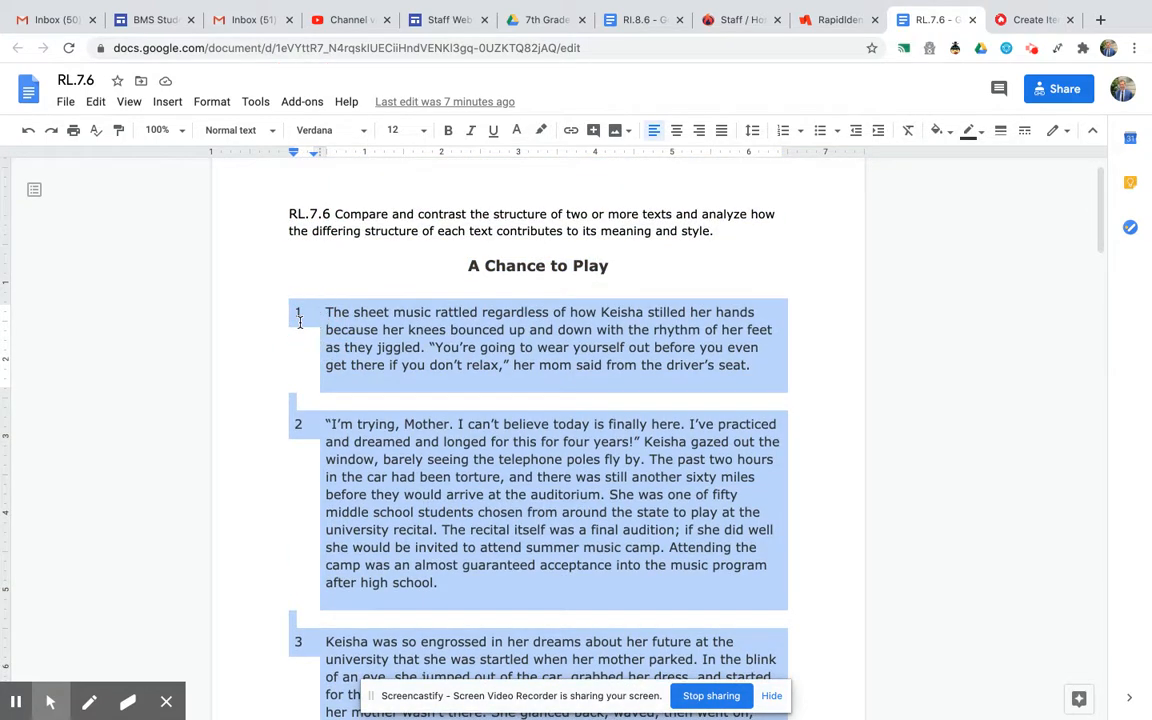
{"action": "left_click", "coordinate": [543, 392]}
{"action": "scroll", "coordinate": [543, 393], "scroll_direction": "down", "scroll_amount": 8}
{"action": "scroll", "coordinate": [543, 393], "scroll_direction": "down", "scroll_amount": 1}
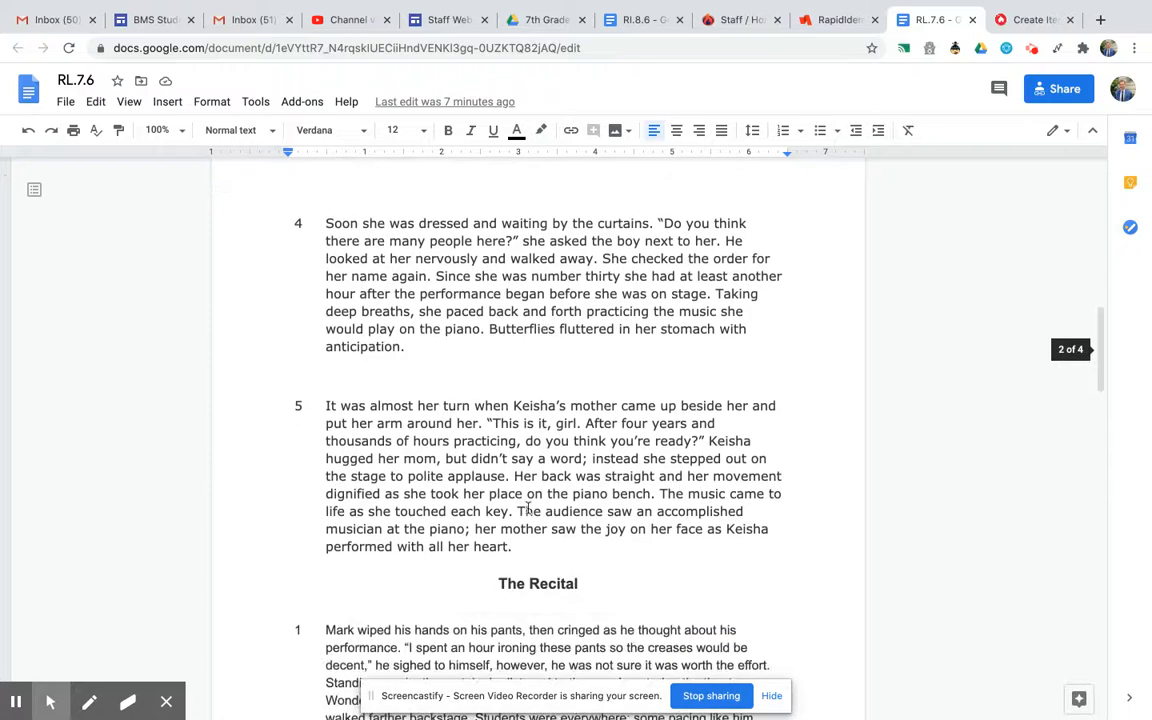
{"action": "left_click_drag", "start_coordinate": [520, 545], "coordinate": [466, 275]}
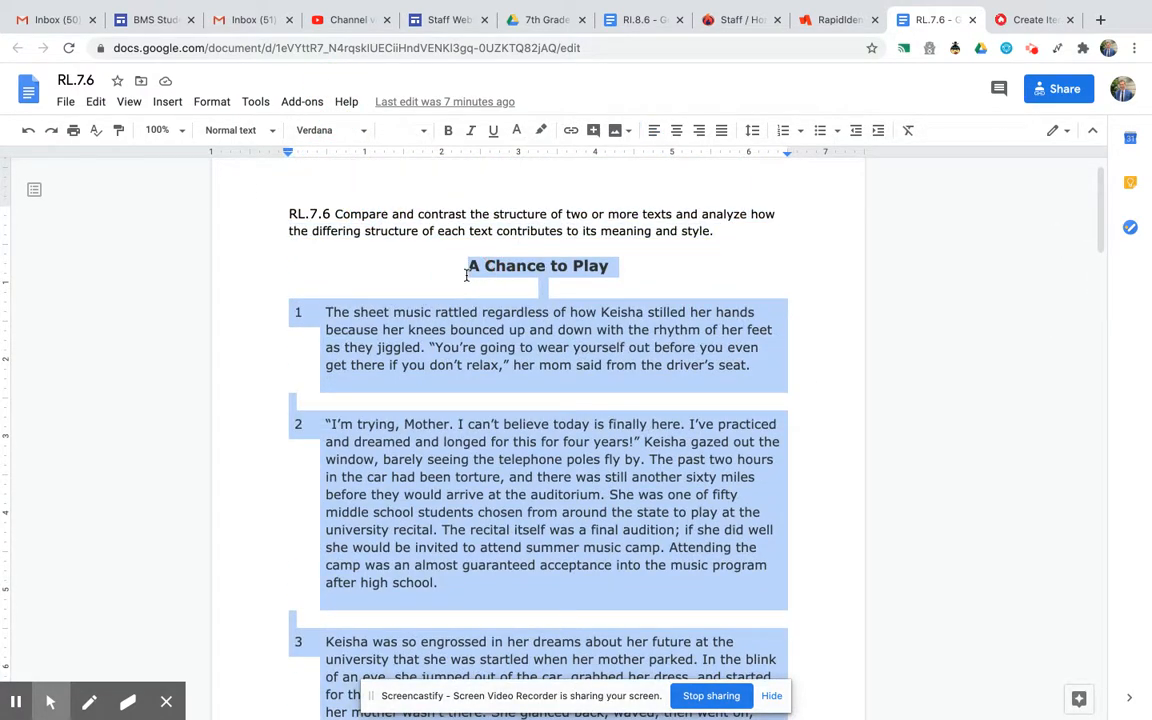
{"action": "left_click", "coordinate": [1019, 22]}
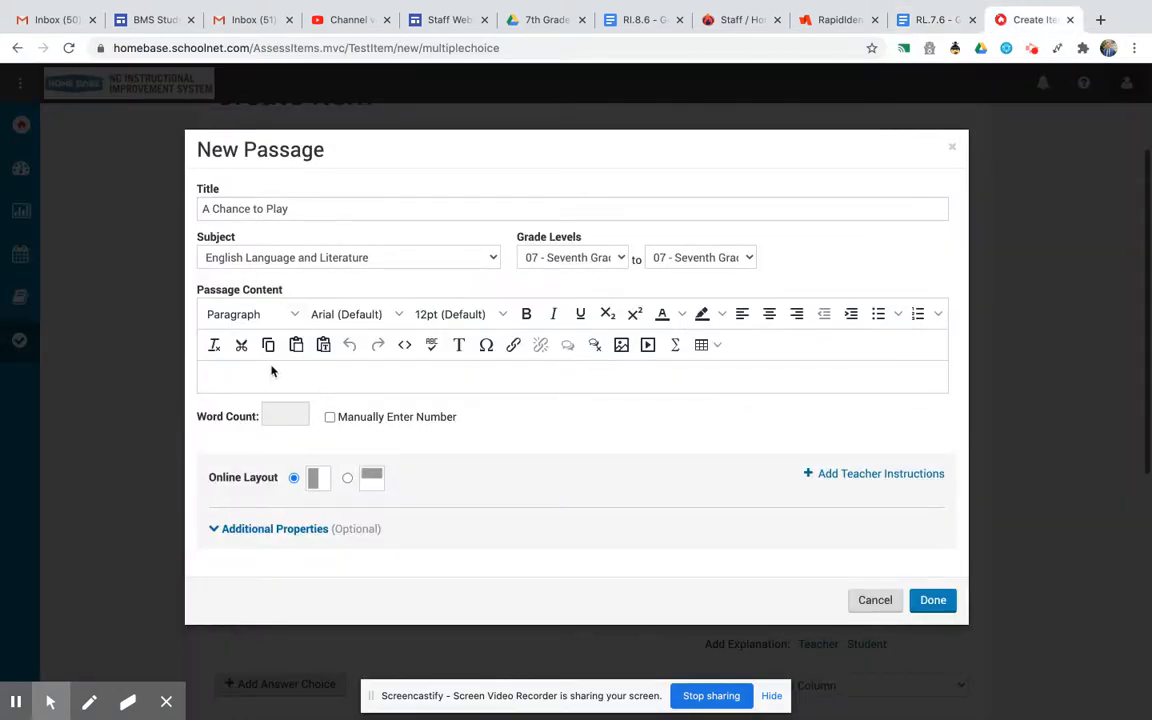
Paste the copied story text into the passage content and save the new passage.
{"action": "key", "text": "ctrl+v"}
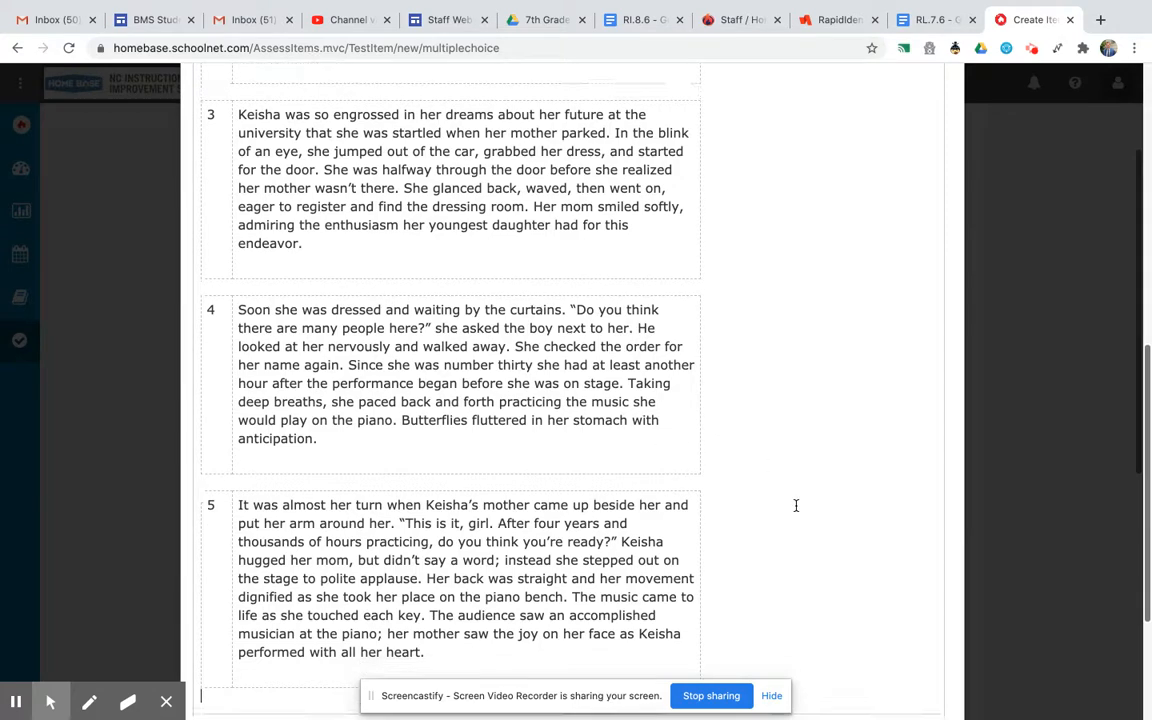
{"action": "scroll", "coordinate": [795, 504], "scroll_direction": "down", "scroll_amount": 3}
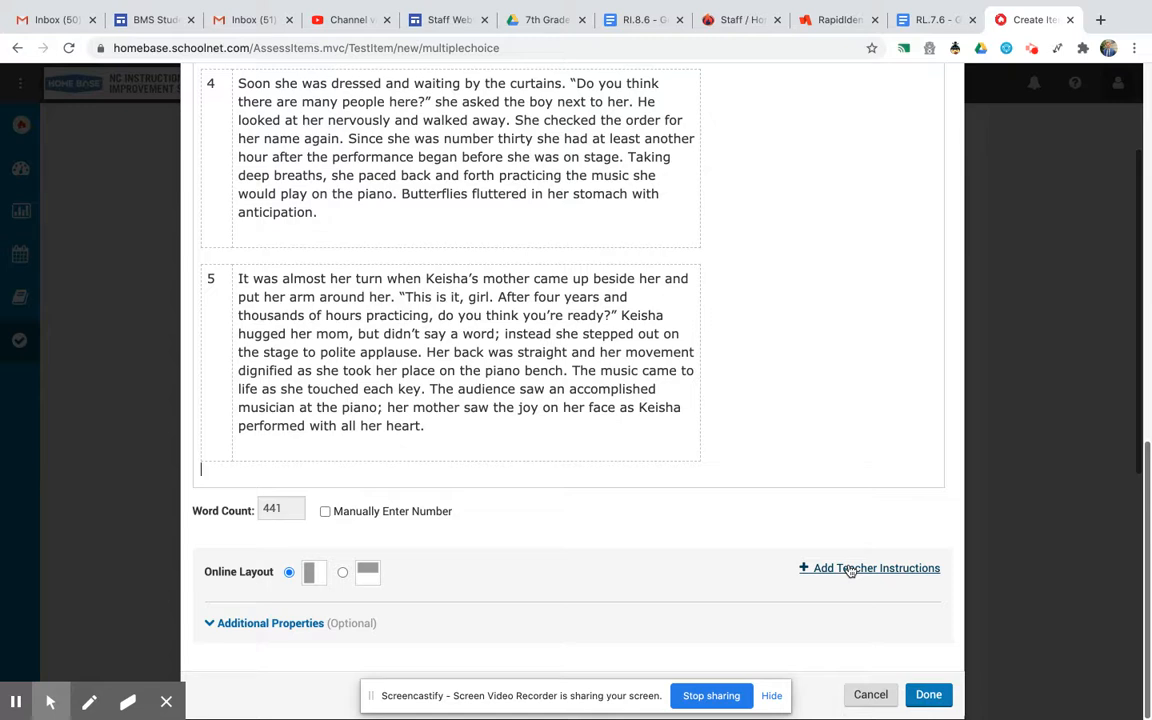
{"action": "left_click", "coordinate": [929, 695]}
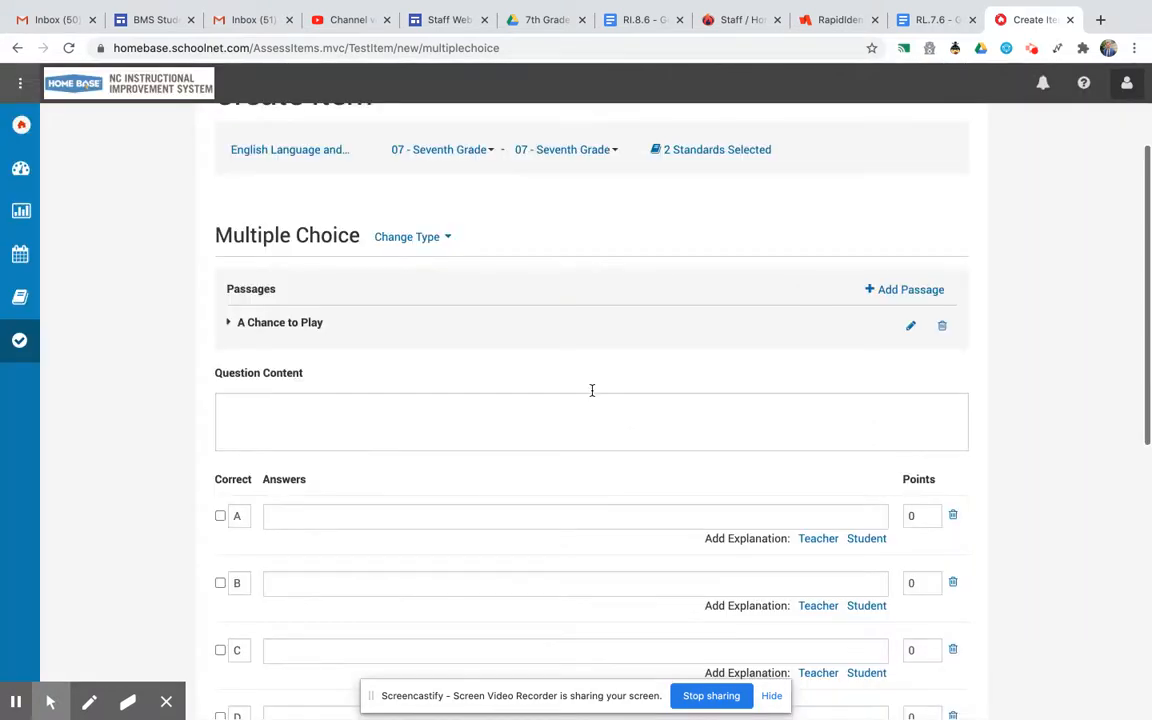
Copy question 1's stem from the RL.7.6 document and paste it into the item's question content.
{"action": "left_click", "coordinate": [930, 20]}
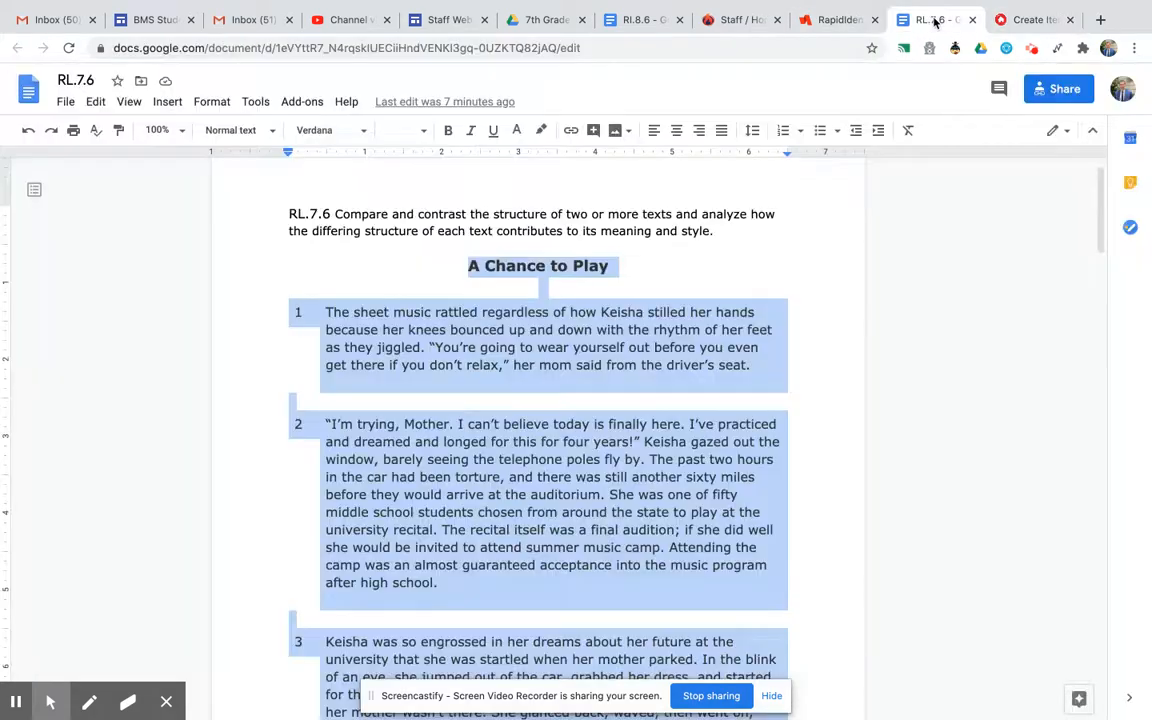
{"action": "scroll", "coordinate": [654, 401], "scroll_direction": "down", "scroll_amount": 20}
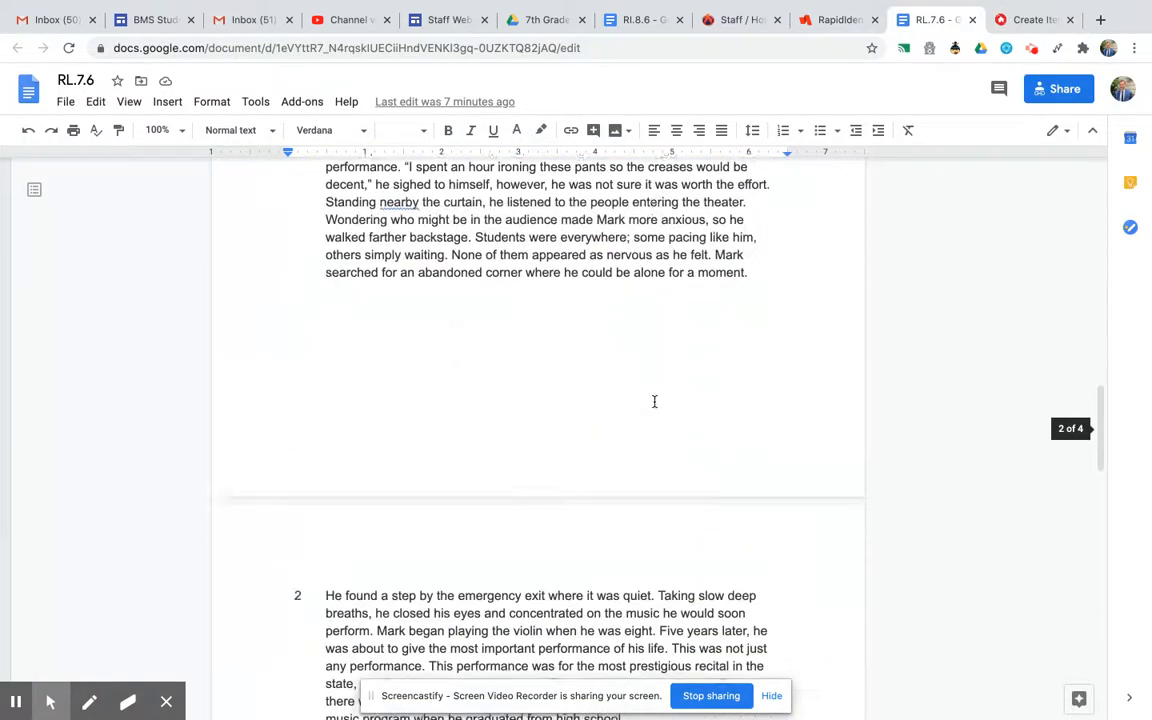
{"action": "scroll", "coordinate": [654, 401], "scroll_direction": "down", "scroll_amount": 15}
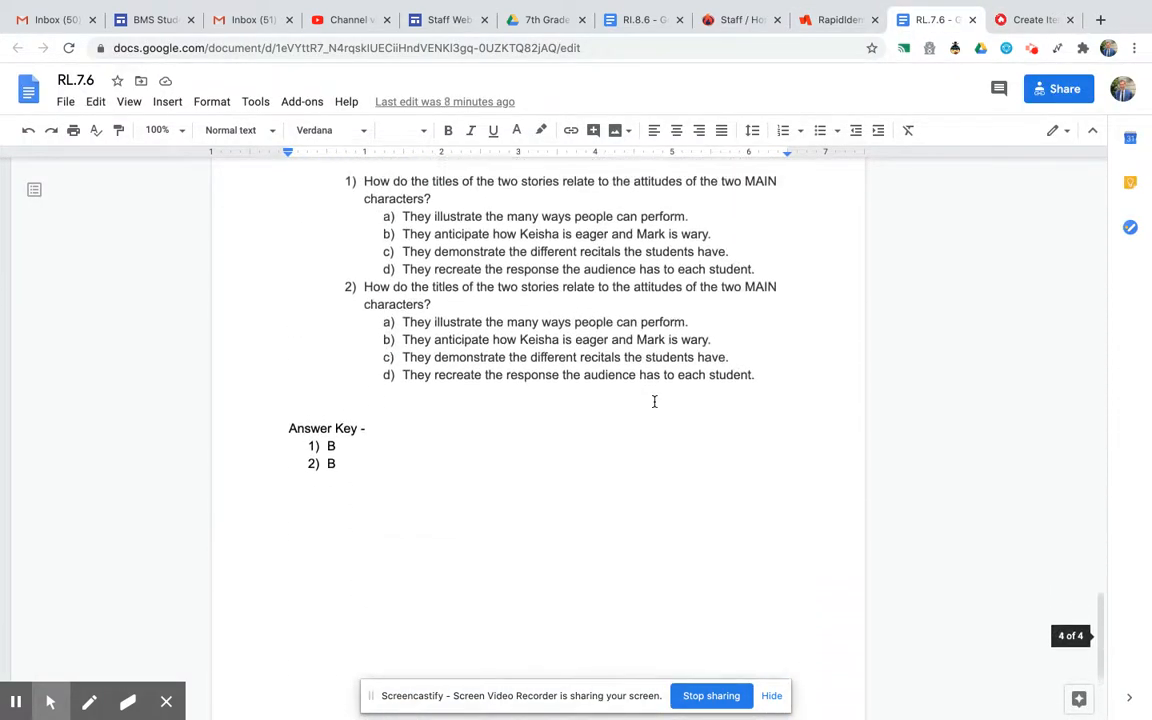
{"action": "scroll", "coordinate": [654, 401], "scroll_direction": "up", "scroll_amount": 3}
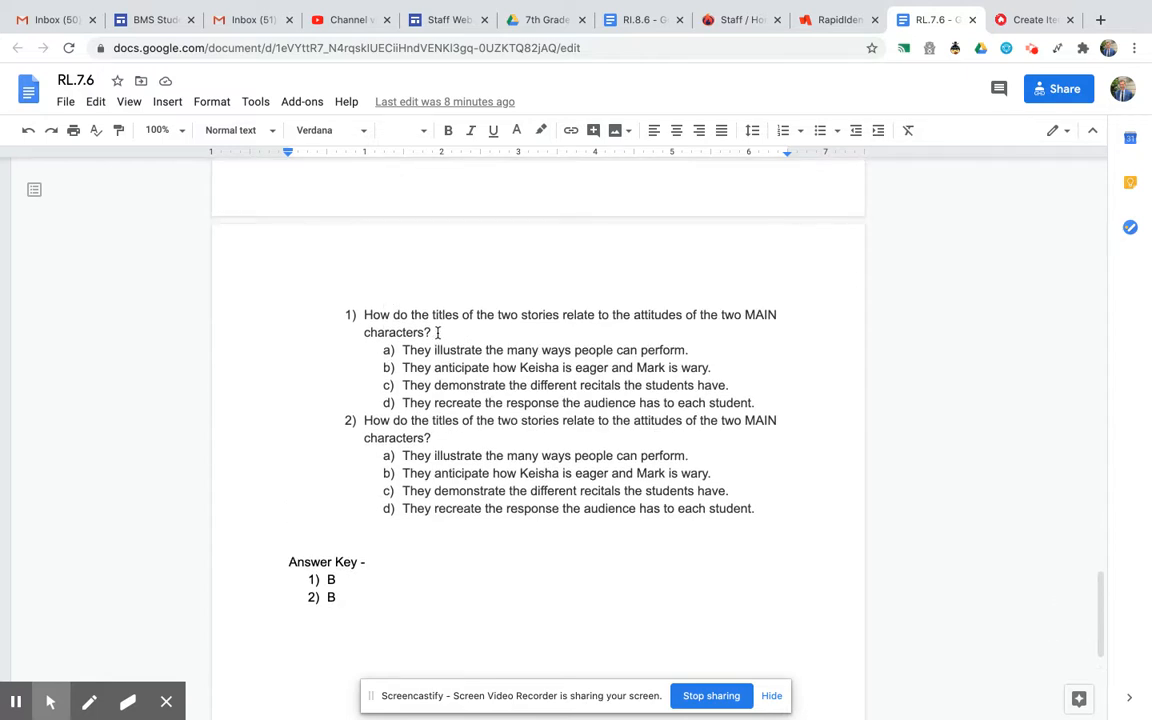
{"action": "left_click_drag", "start_coordinate": [437, 332], "coordinate": [366, 314]}
{"action": "key", "text": "ctrl+c"}
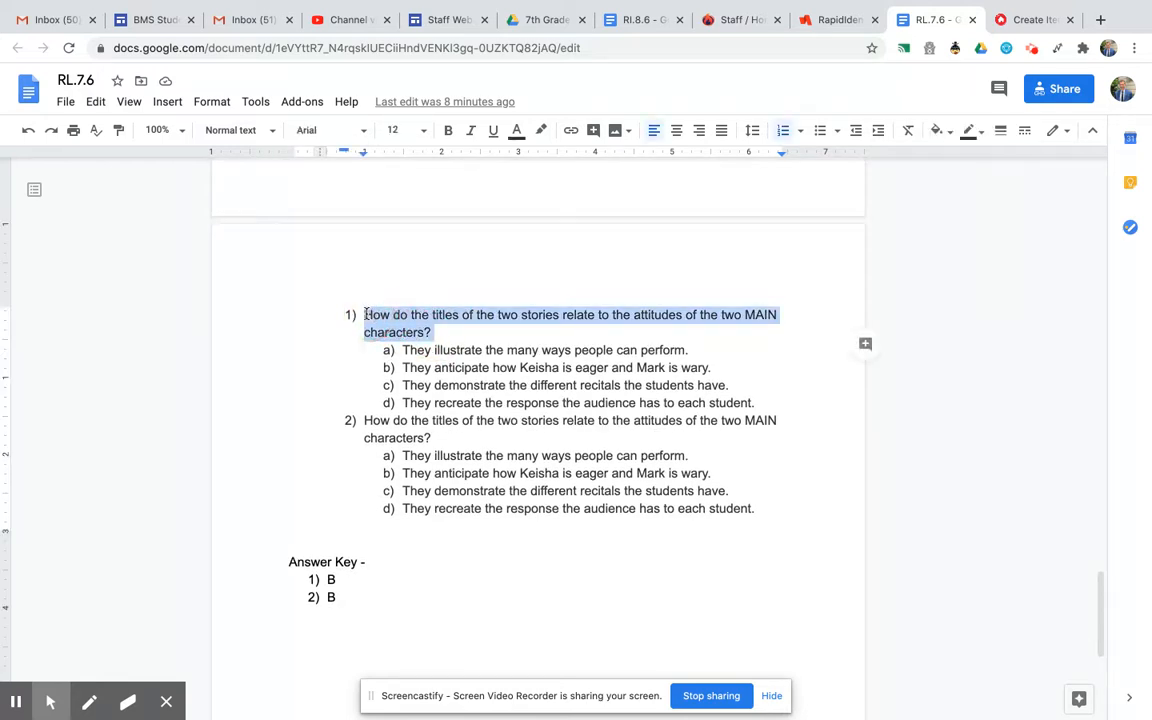
{"action": "left_click", "coordinate": [1022, 22]}
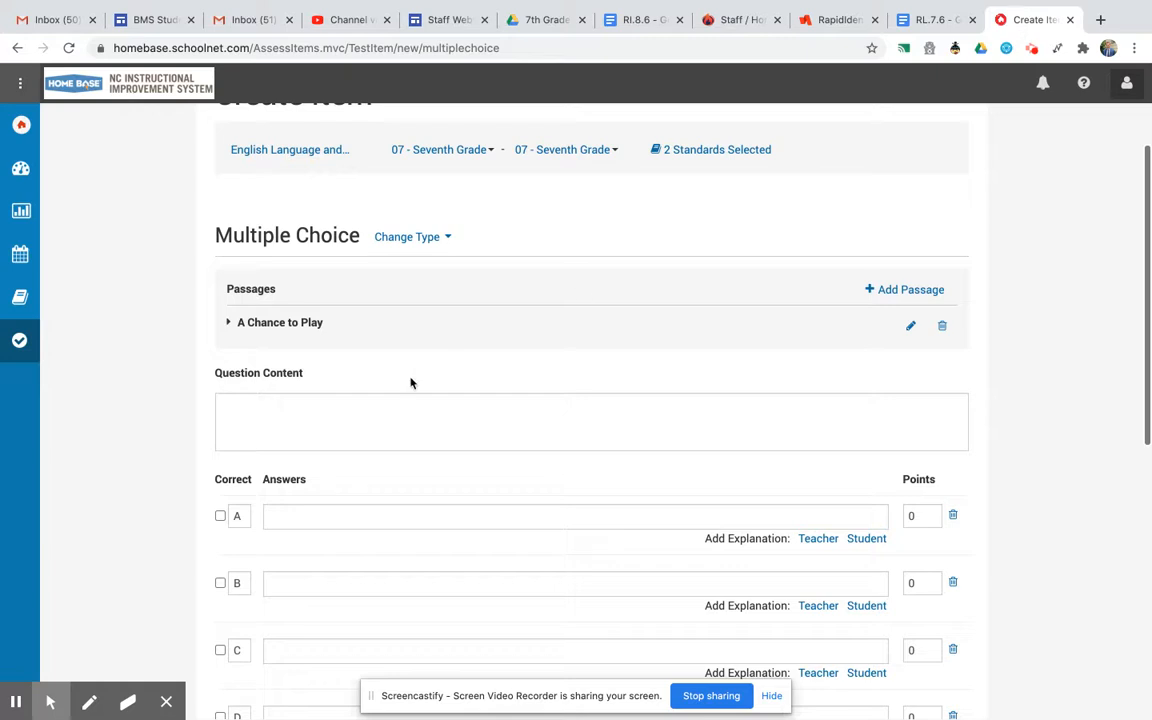
{"action": "left_click", "coordinate": [276, 404]}
{"action": "key", "text": "ctrl+v"}
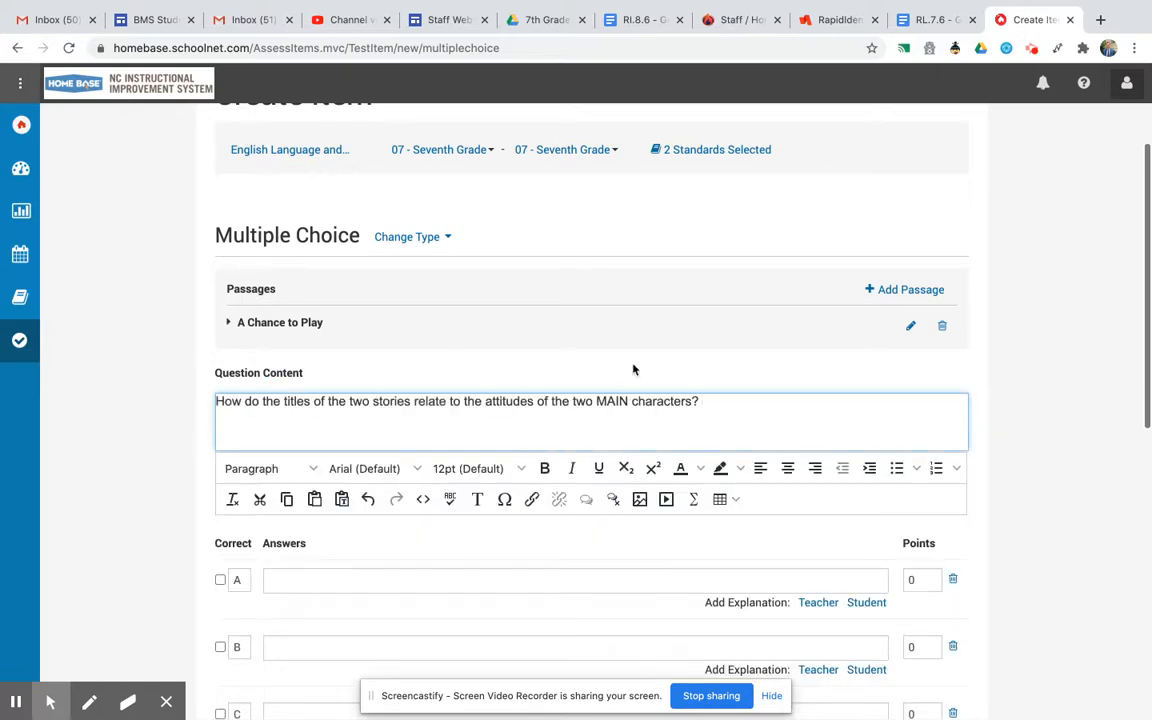
Copy answer a, "They illustrate the many ways people can perform.", and paste it as answer choice A.
{"action": "left_click", "coordinate": [926, 22]}
{"action": "left_click_drag", "start_coordinate": [689, 349], "coordinate": [401, 347]}
{"action": "key", "text": "ctrl+c"}
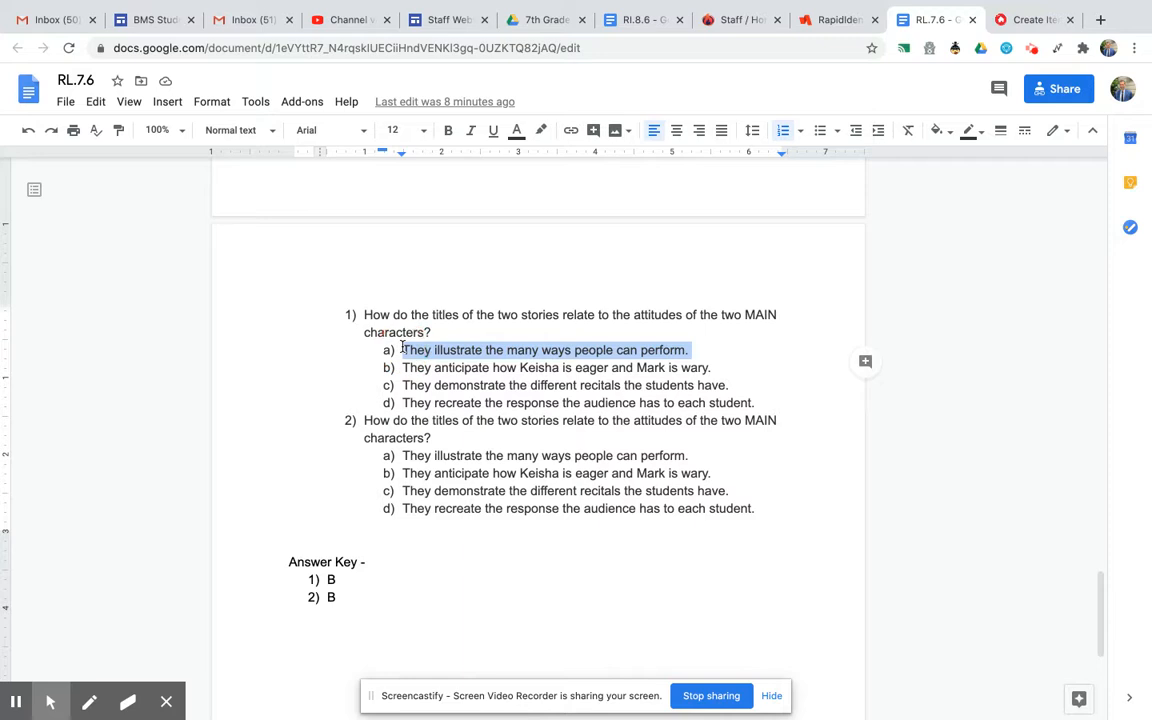
{"action": "left_click", "coordinate": [1034, 22]}
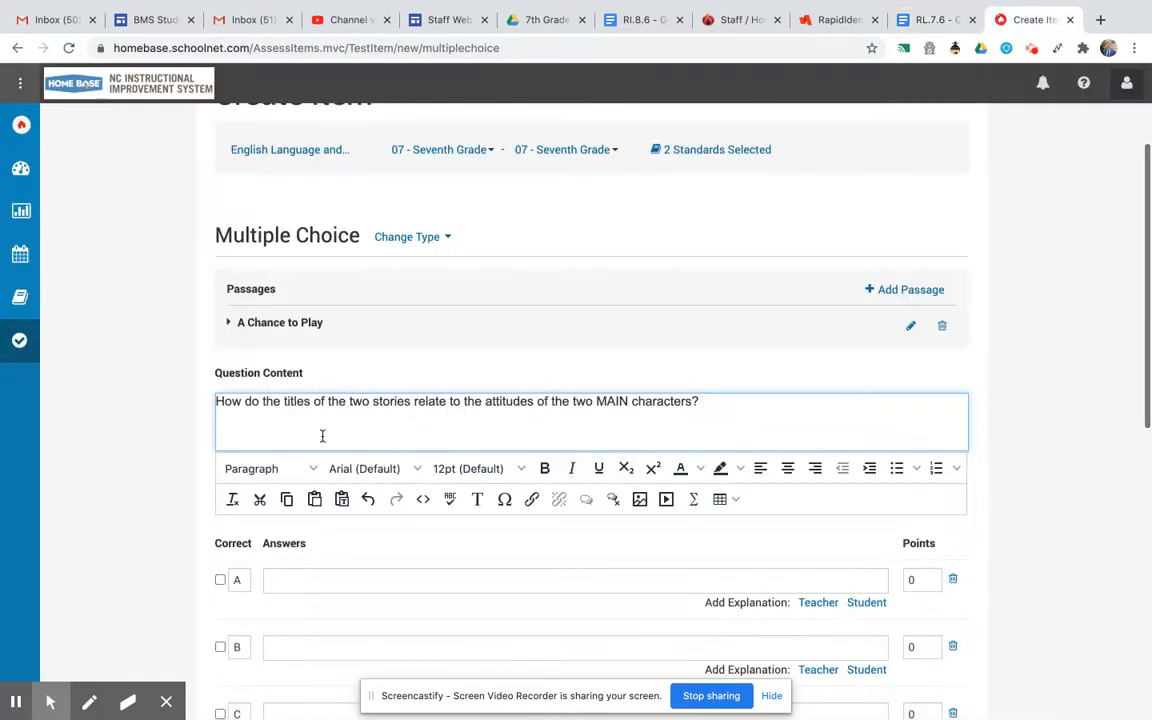
{"action": "left_click", "coordinate": [299, 580]}
{"action": "key", "text": "ctrl+v"}
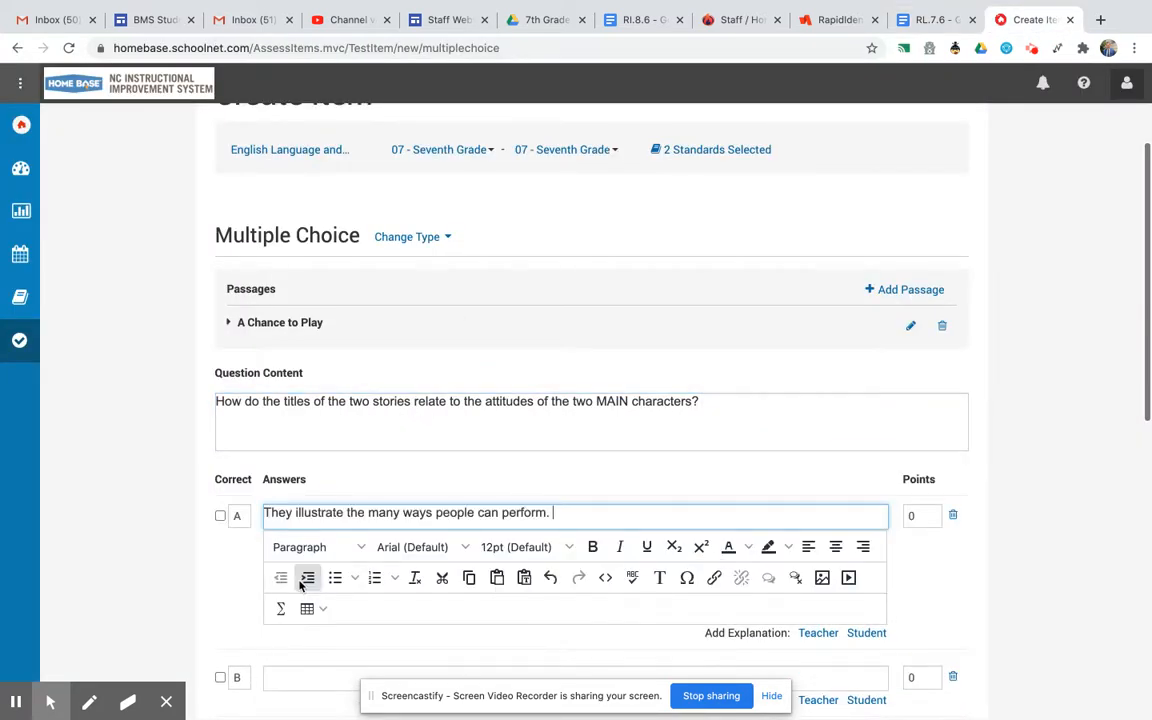
Copy answer b, "They anticipate how Keisha is eager and Mark is wary.", and paste it as answer choice B.
{"action": "scroll", "coordinate": [514, 524], "scroll_direction": "down", "scroll_amount": 4}
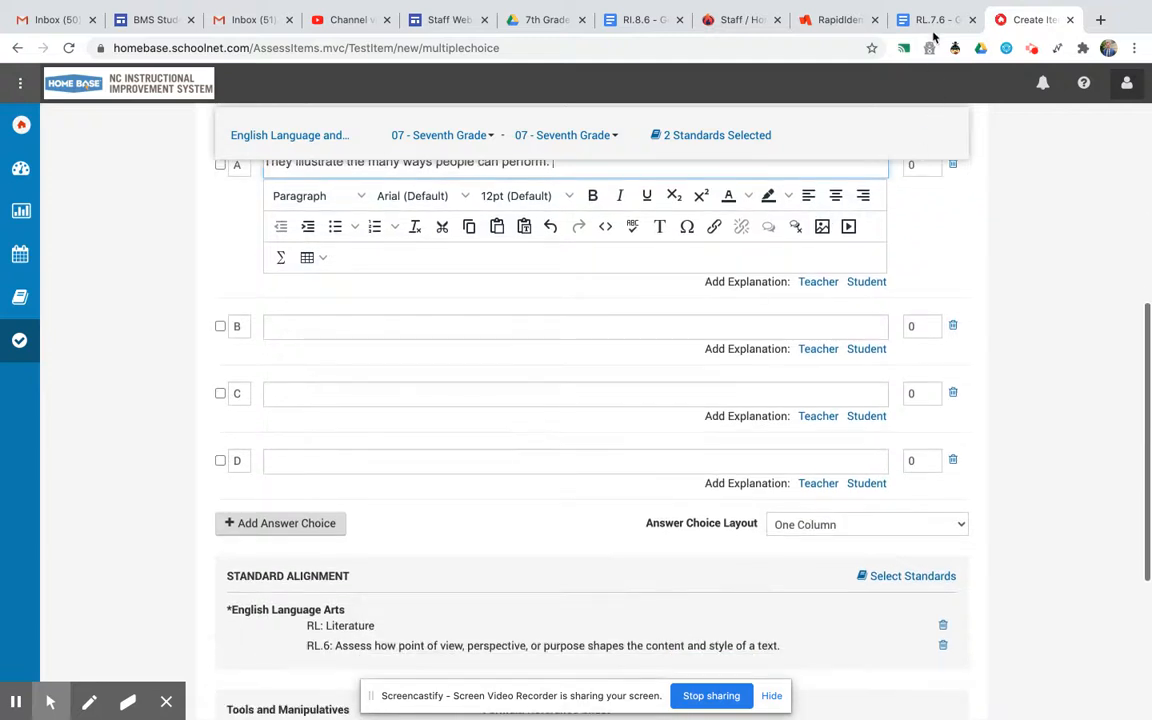
{"action": "left_click", "coordinate": [936, 20]}
{"action": "left_click_drag", "start_coordinate": [711, 368], "coordinate": [396, 368]}
{"action": "key", "text": "ctrl+c"}
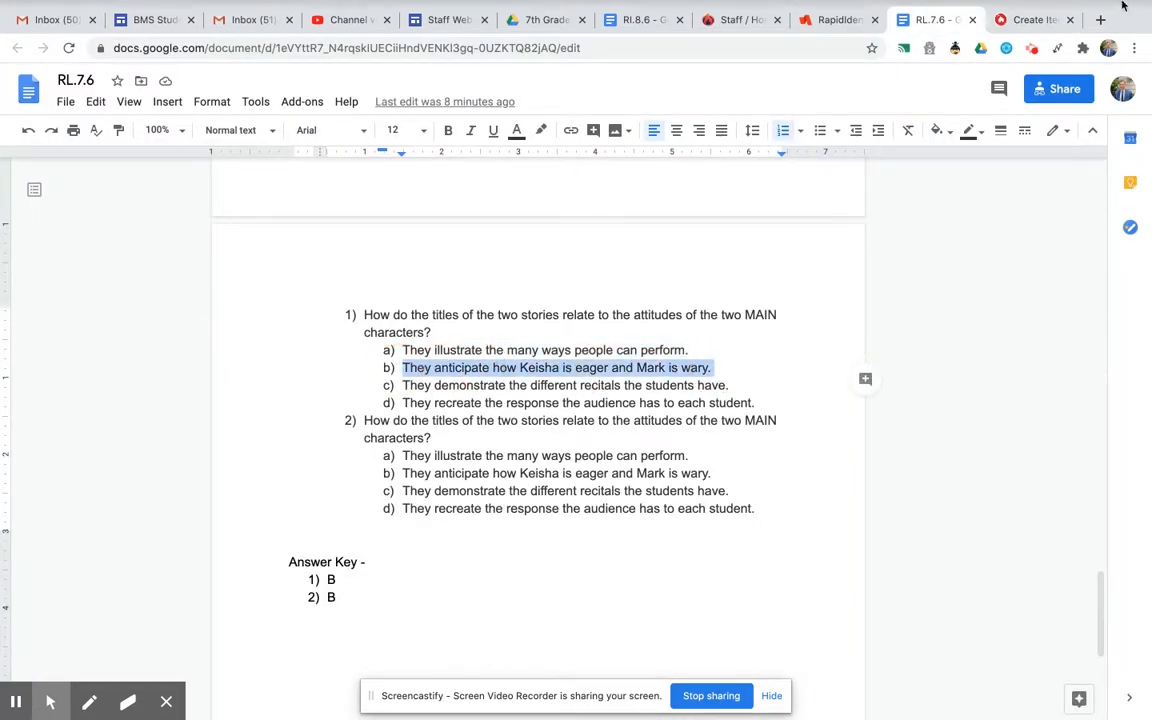
{"action": "left_click", "coordinate": [1032, 20]}
{"action": "left_click", "coordinate": [350, 326]}
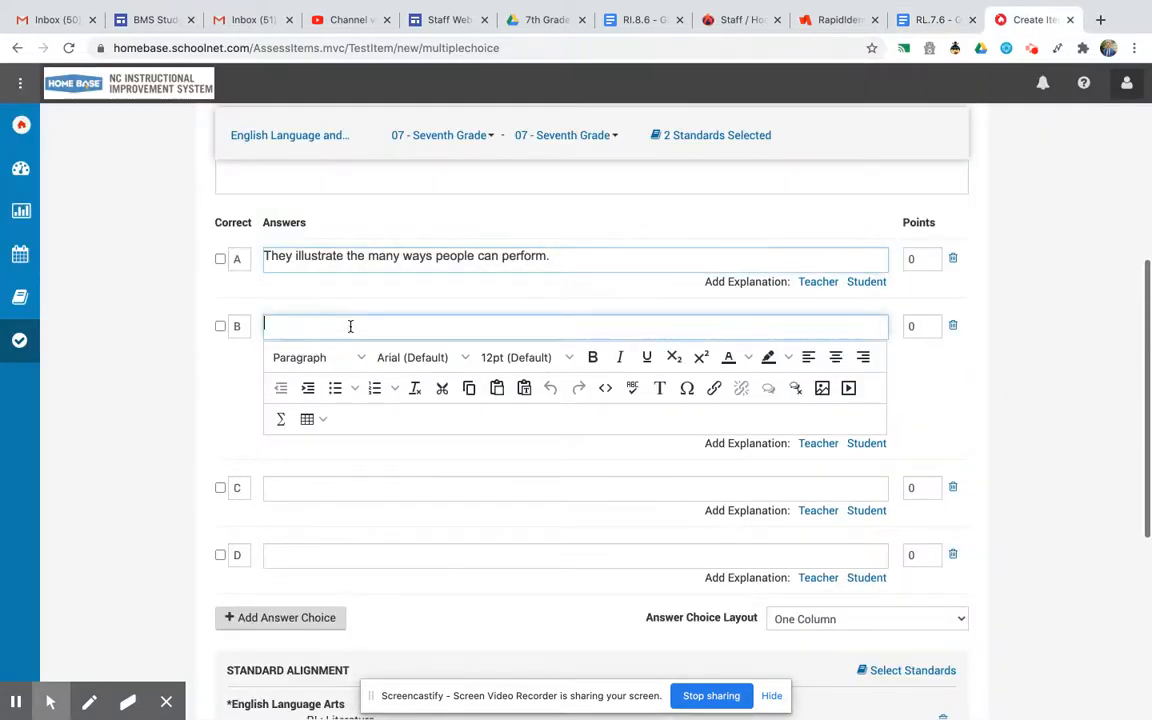
{"action": "key", "text": "ctrl+v"}
Copy answer c, "They demonstrate the different recitals the students have.", and paste it as answer choice C.
{"action": "left_click", "coordinate": [935, 22]}
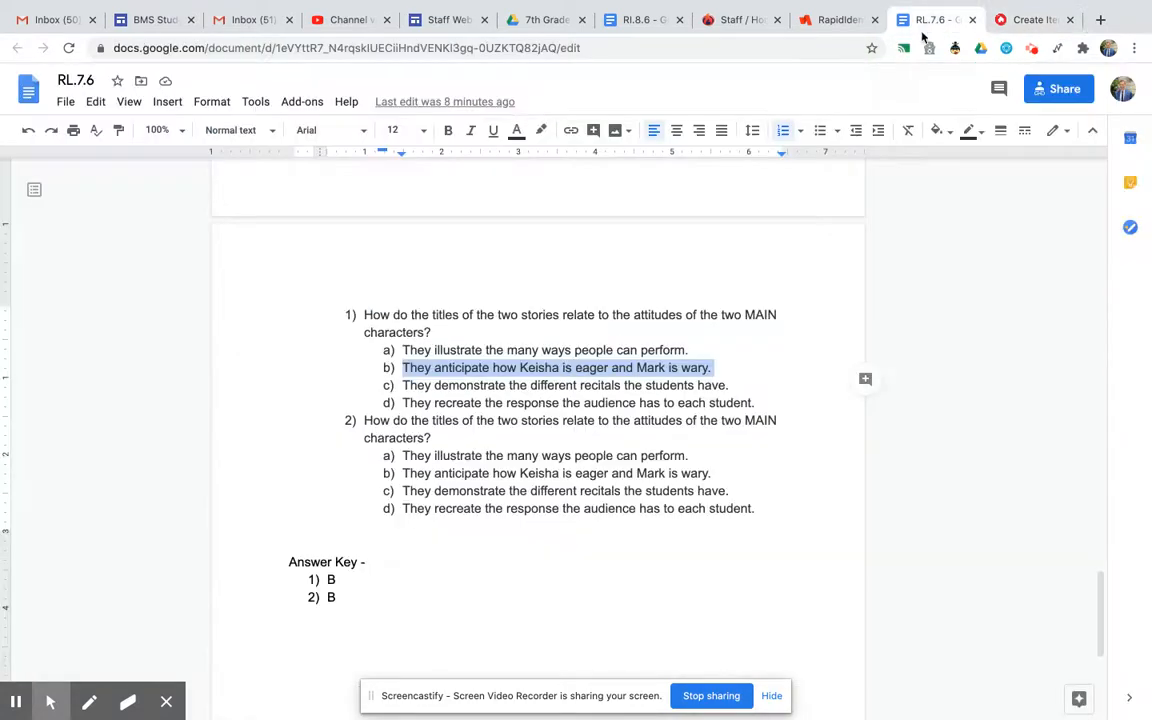
{"action": "left_click_drag", "start_coordinate": [731, 385], "coordinate": [398, 386]}
{"action": "key", "text": "ctrl+c"}
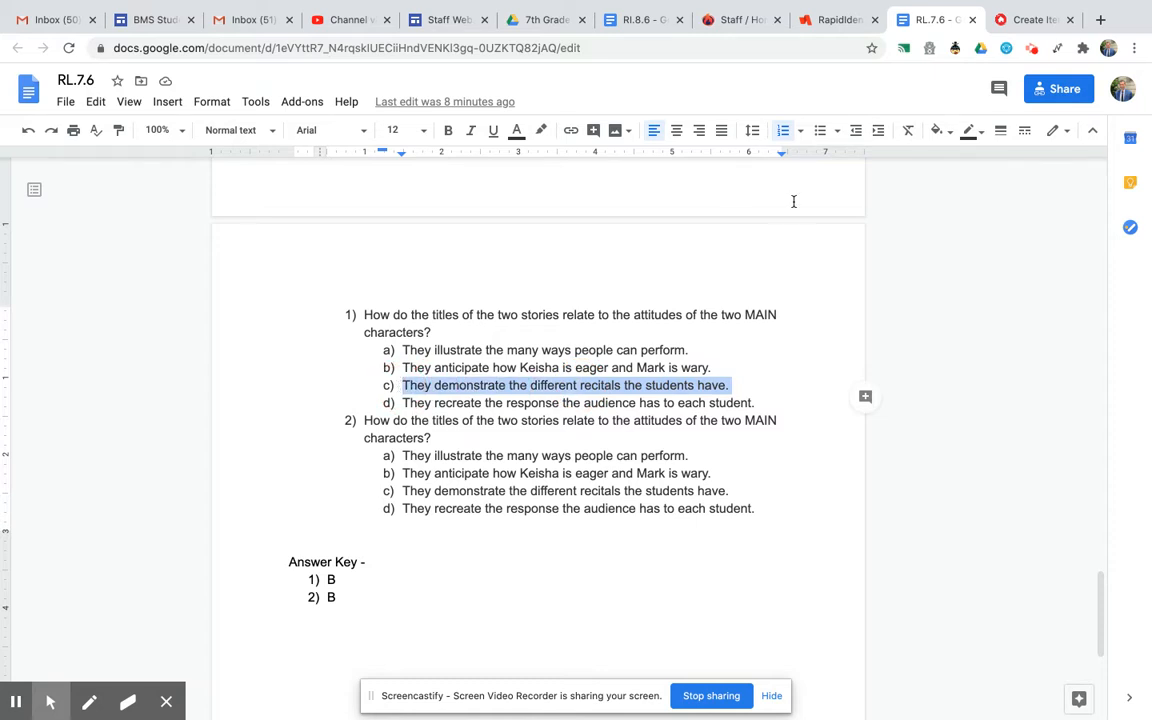
{"action": "left_click", "coordinate": [1024, 22]}
{"action": "left_click", "coordinate": [297, 490]}
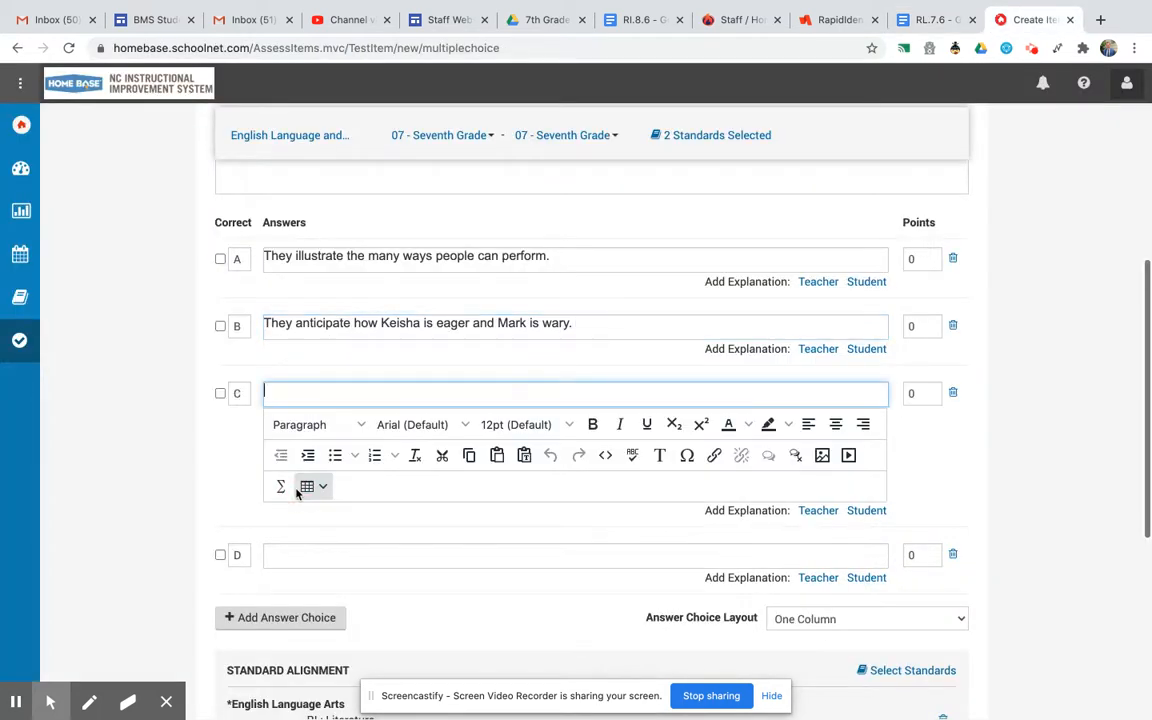
{"action": "key", "text": "ctrl+v"}
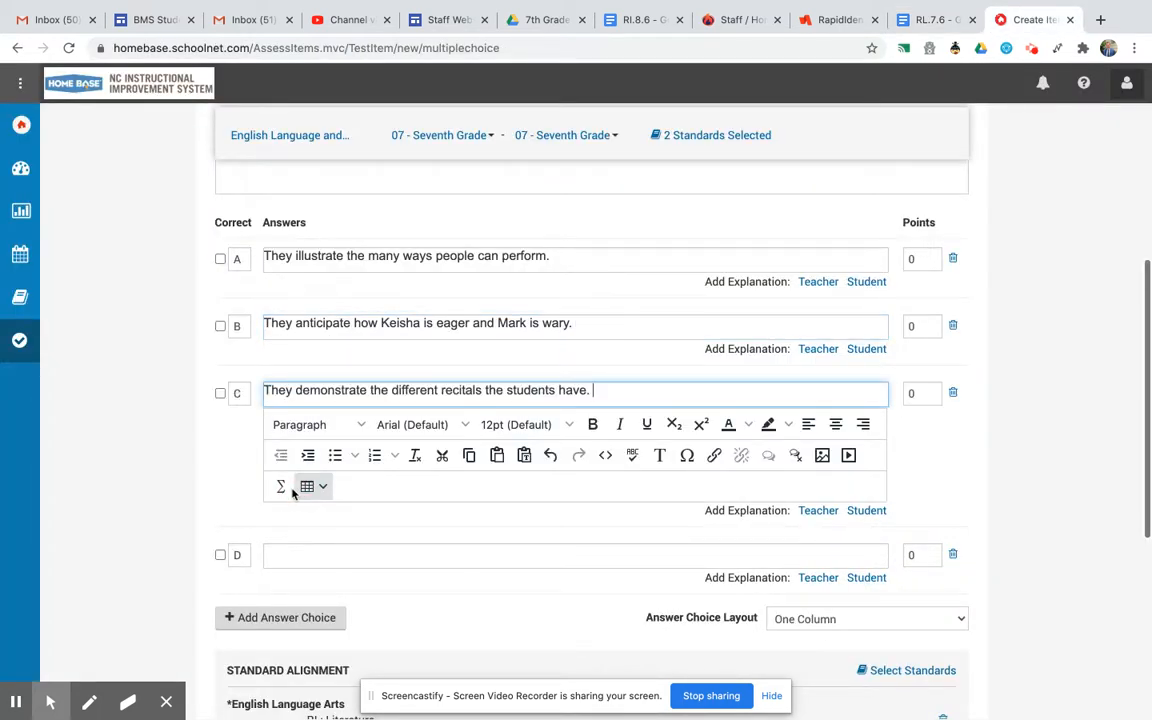
Copy answer d, "They recreate the response the audience has to each student.", and paste it as answer choice D.
{"action": "left_click", "coordinate": [929, 24]}
{"action": "left_click_drag", "start_coordinate": [760, 403], "coordinate": [402, 405]}
{"action": "key", "text": "ctrl+c"}
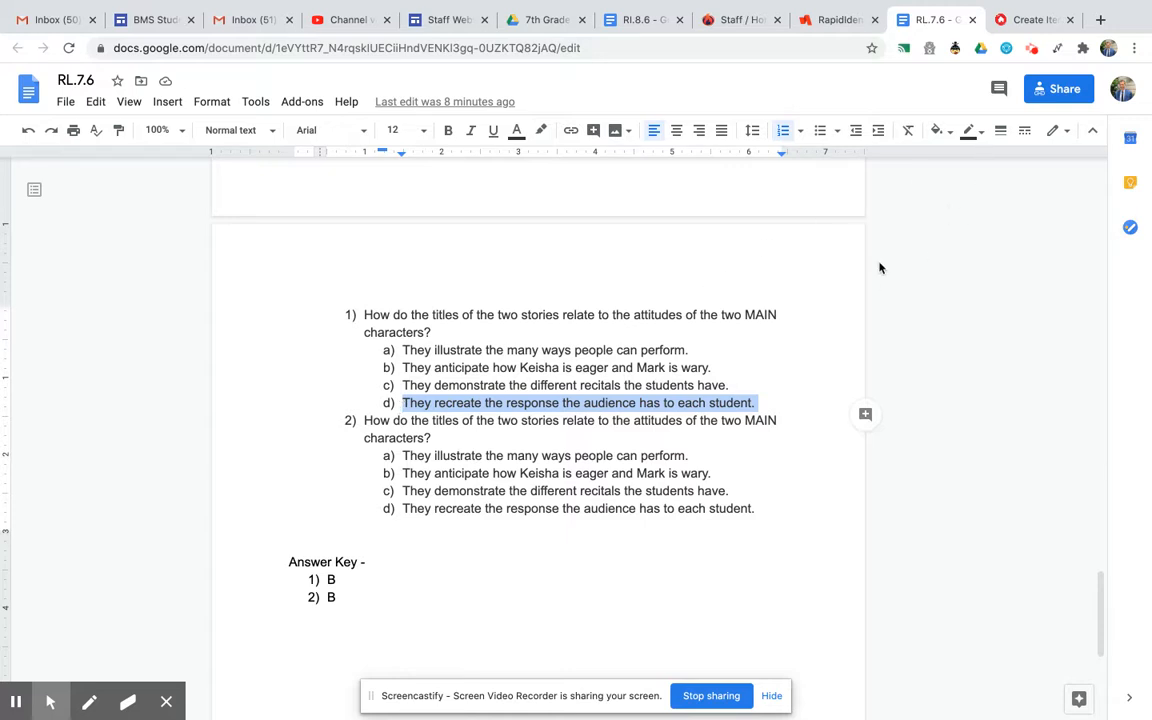
{"action": "left_click", "coordinate": [1000, 20]}
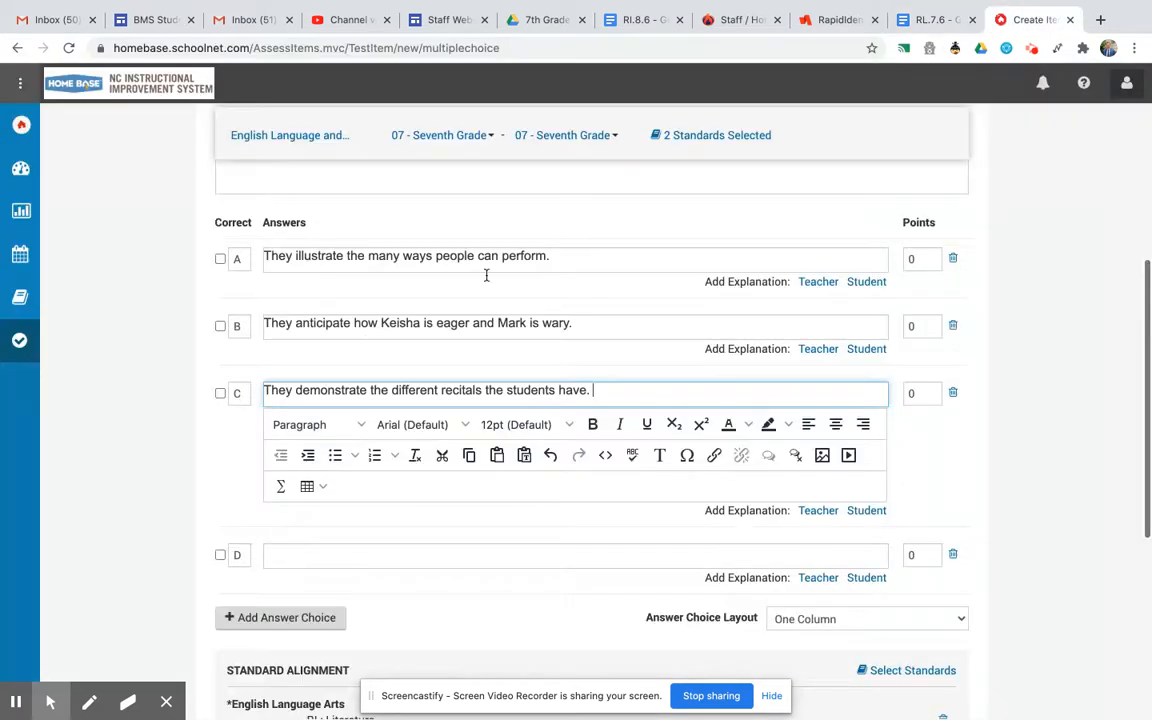
{"action": "left_click", "coordinate": [309, 551]}
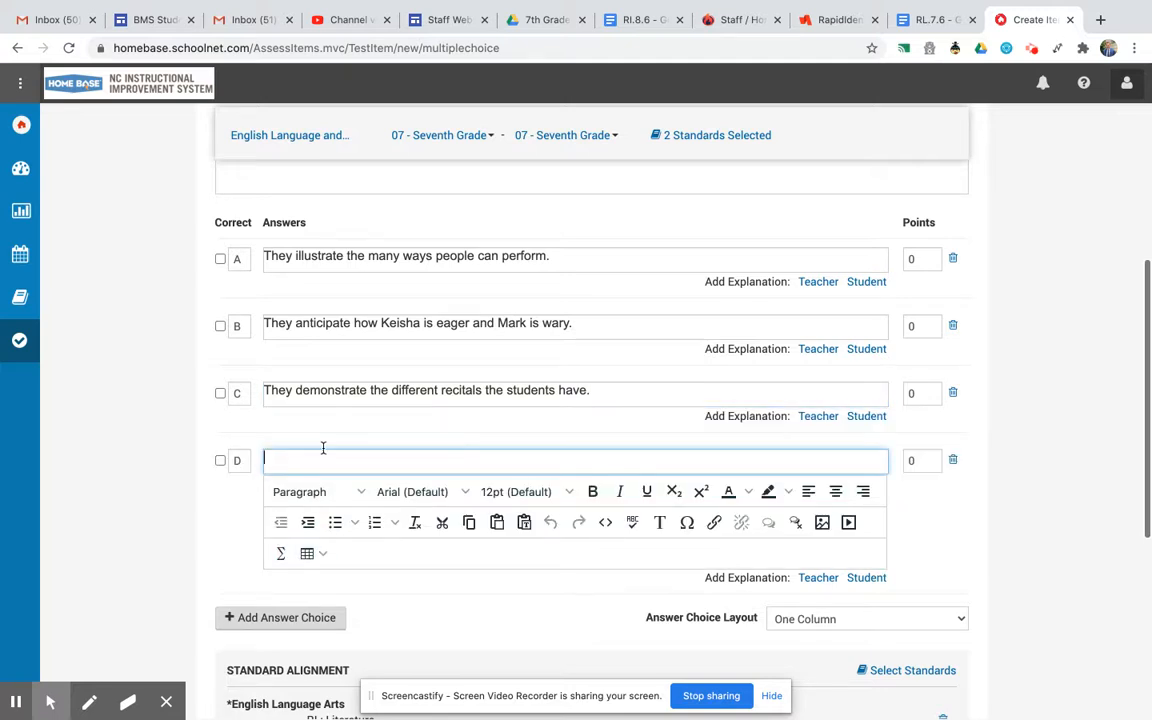
{"action": "key", "text": "ctrl+v"}
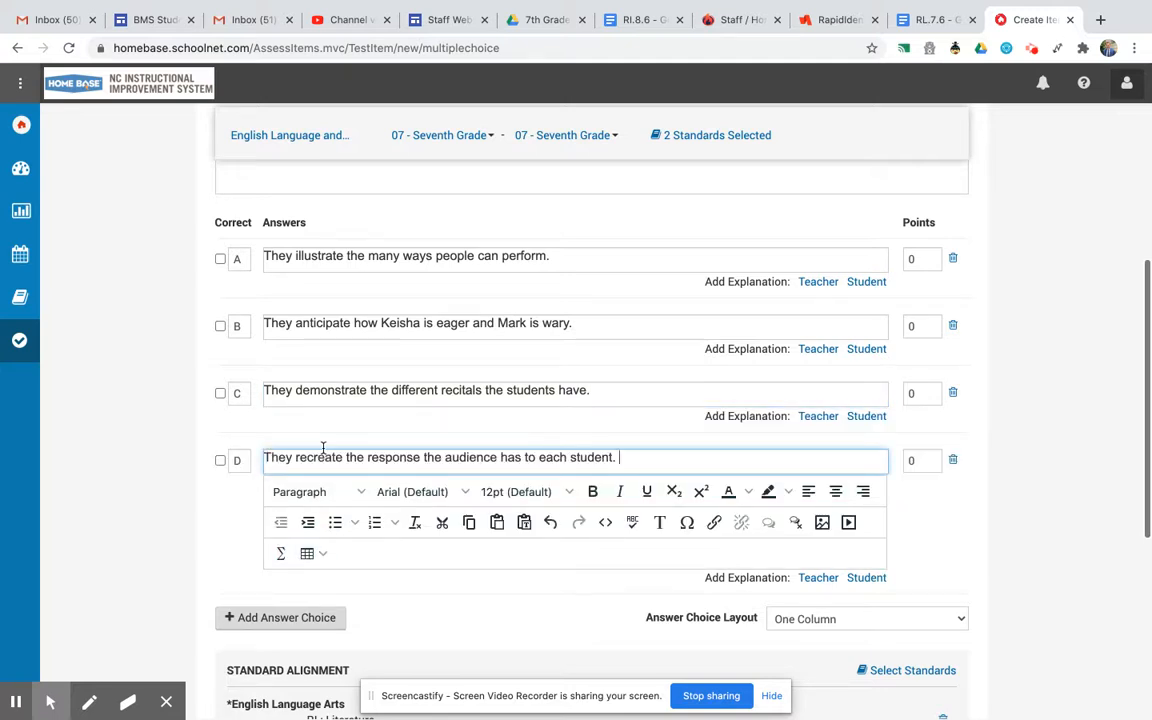
Mark answer choice B as the correct answer.
{"action": "left_click", "coordinate": [221, 328]}
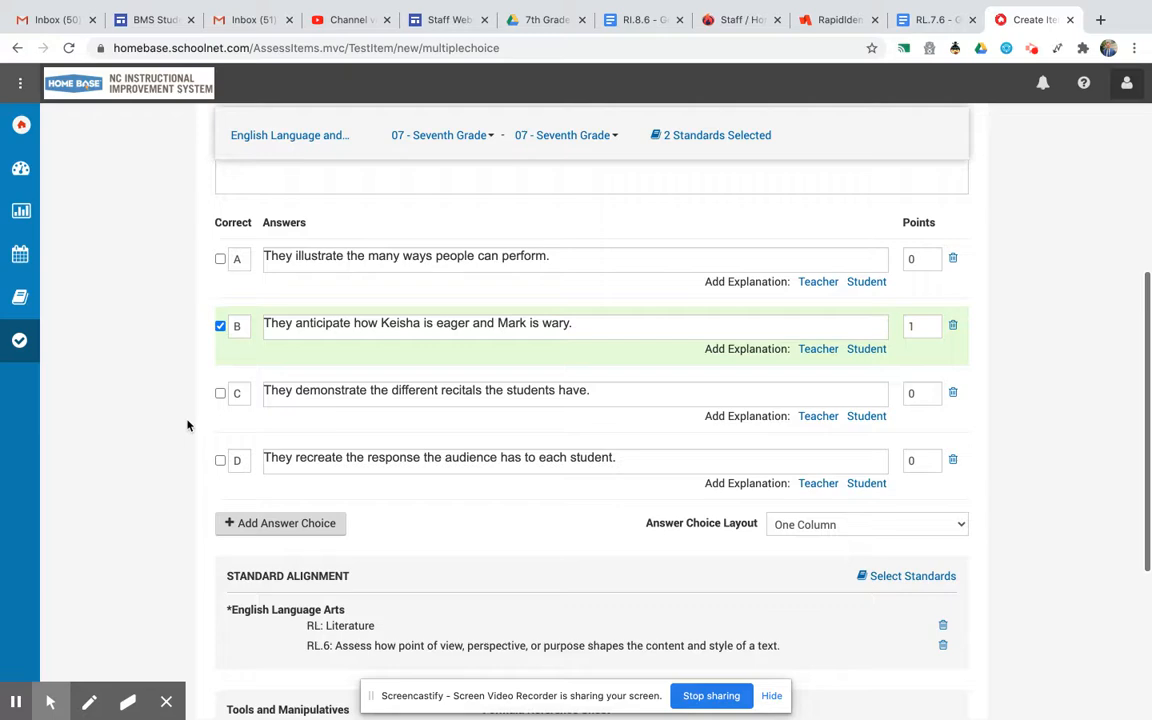
{"action": "scroll", "coordinate": [186, 426], "scroll_direction": "down", "scroll_amount": 3}
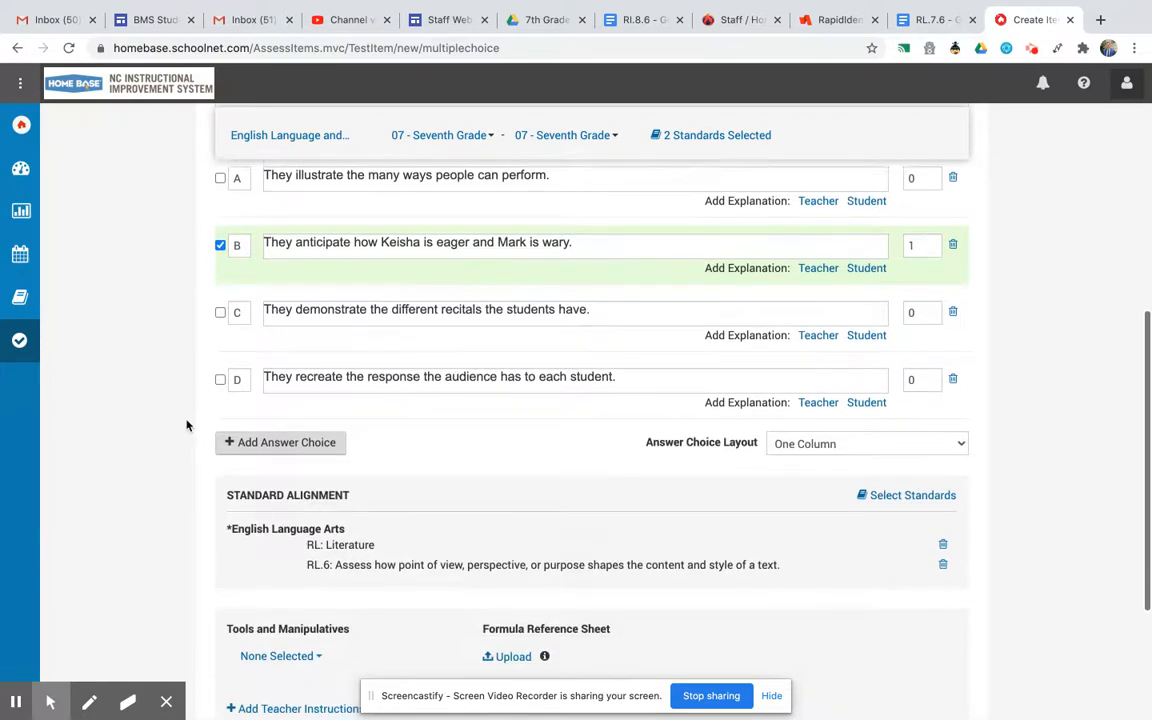
{"action": "scroll", "coordinate": [186, 426], "scroll_direction": "down", "scroll_amount": 1}
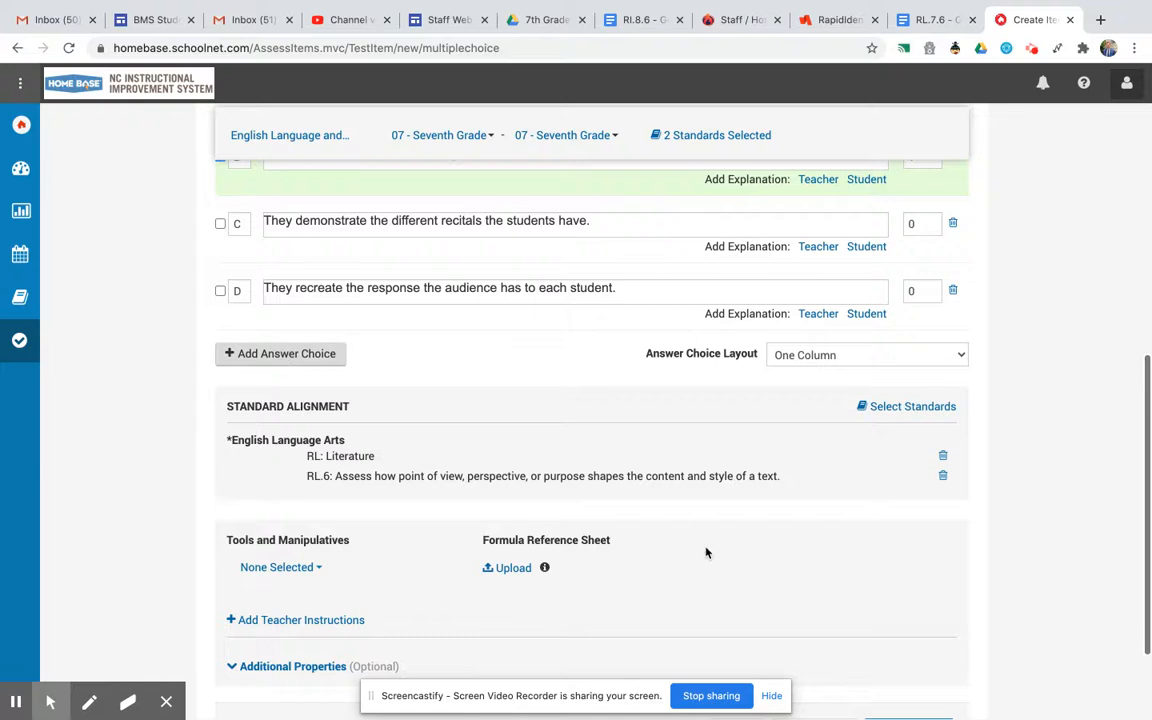
{"action": "scroll", "coordinate": [707, 550], "scroll_direction": "down", "scroll_amount": 3}
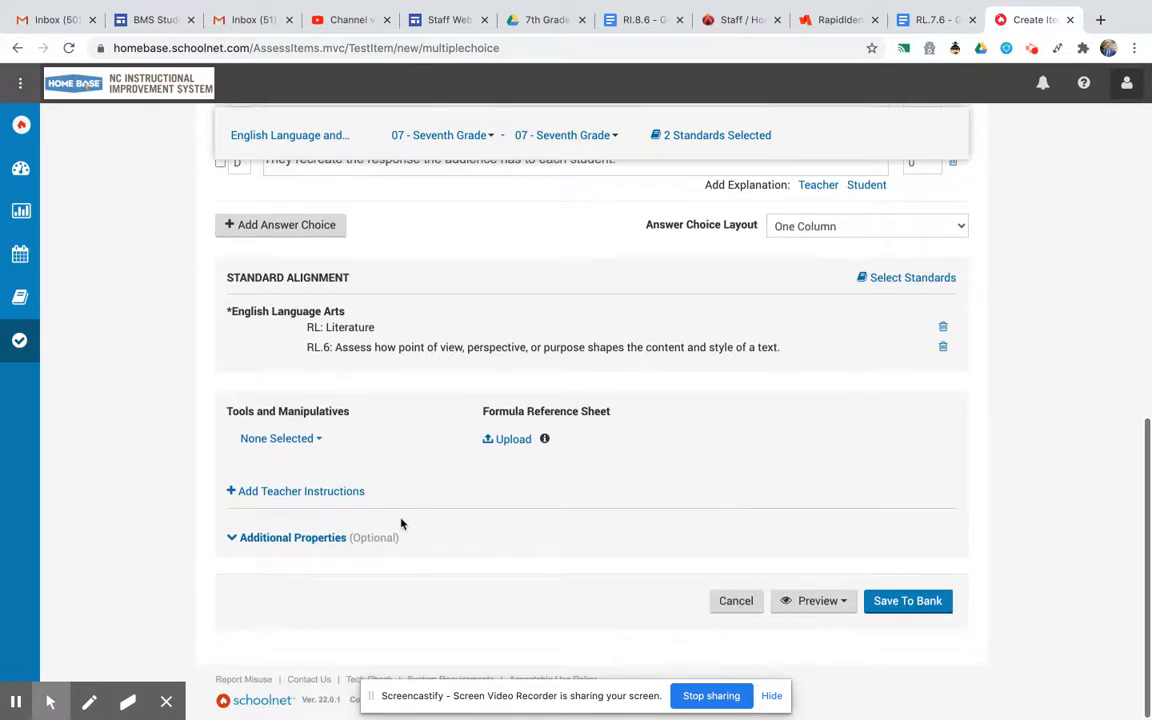
Review the Tools and Manipulatives options and the item's optional Additional Properties fields.
{"action": "left_click", "coordinate": [320, 440]}
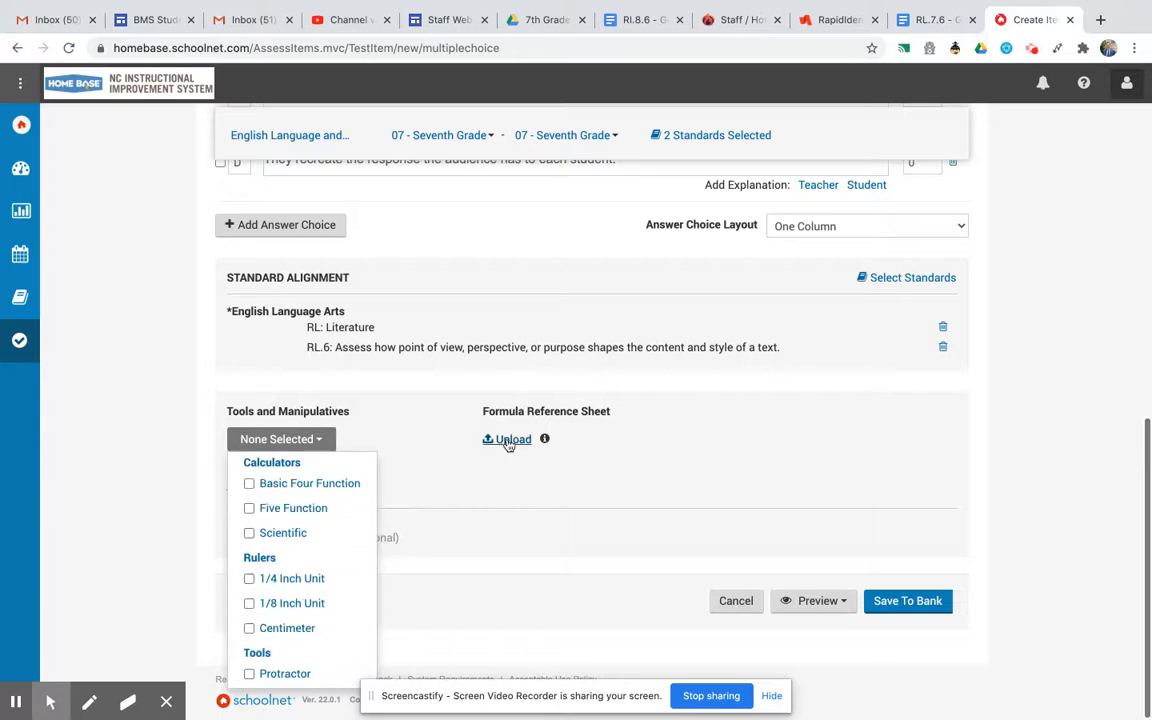
{"action": "left_click", "coordinate": [489, 496]}
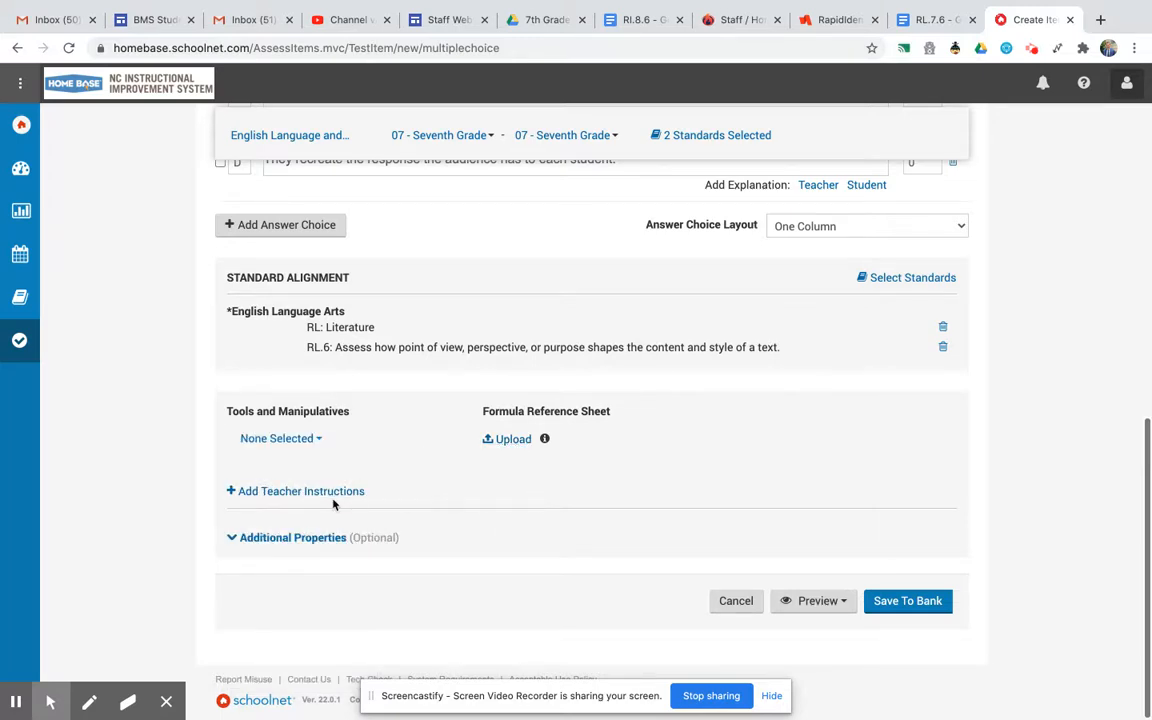
{"action": "left_click", "coordinate": [300, 537]}
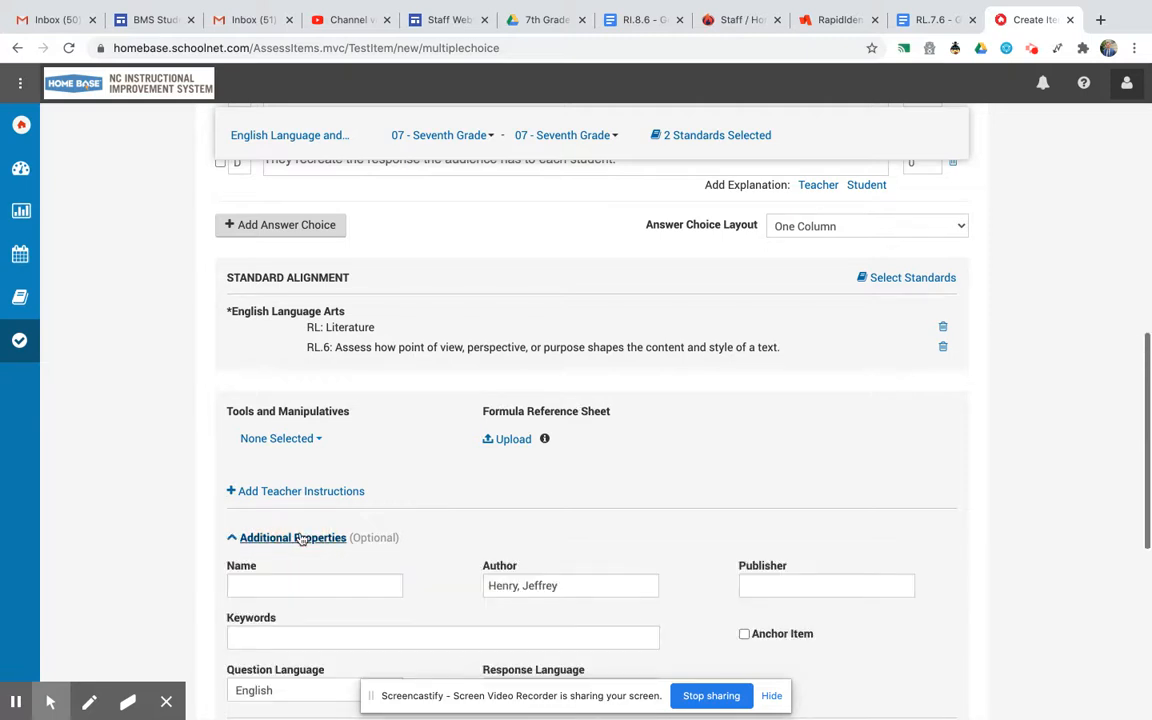
{"action": "scroll", "coordinate": [409, 546], "scroll_direction": "down", "scroll_amount": 3}
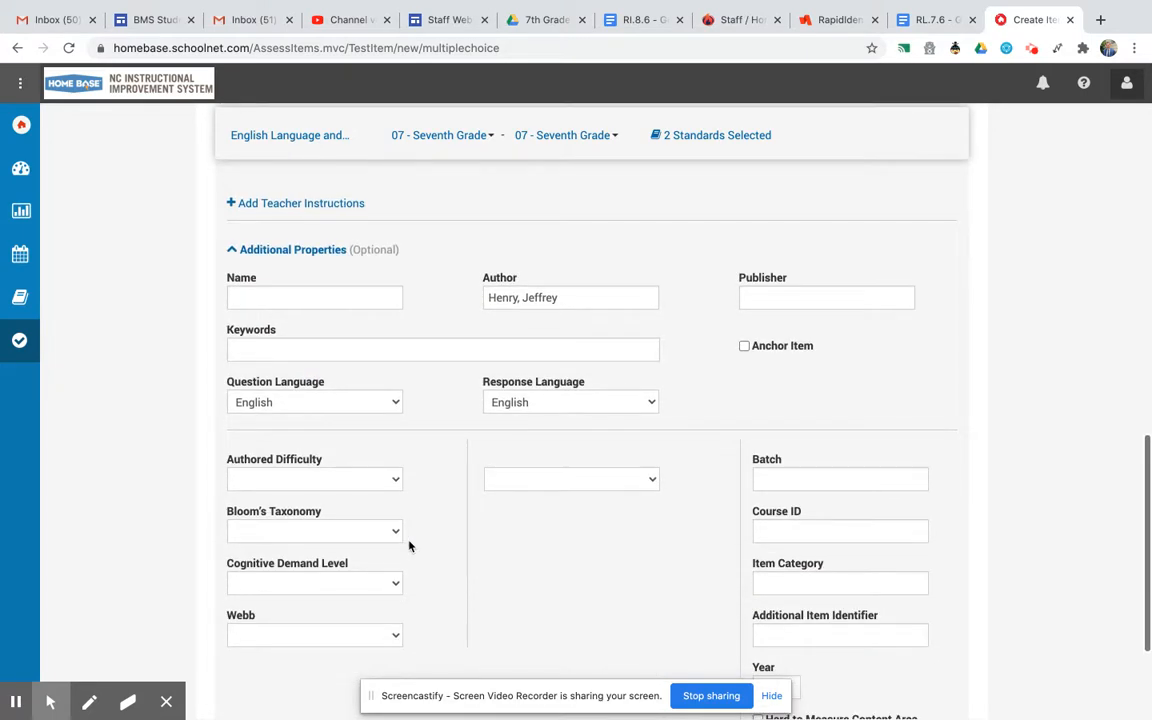
{"action": "scroll", "coordinate": [409, 546], "scroll_direction": "down", "scroll_amount": 2}
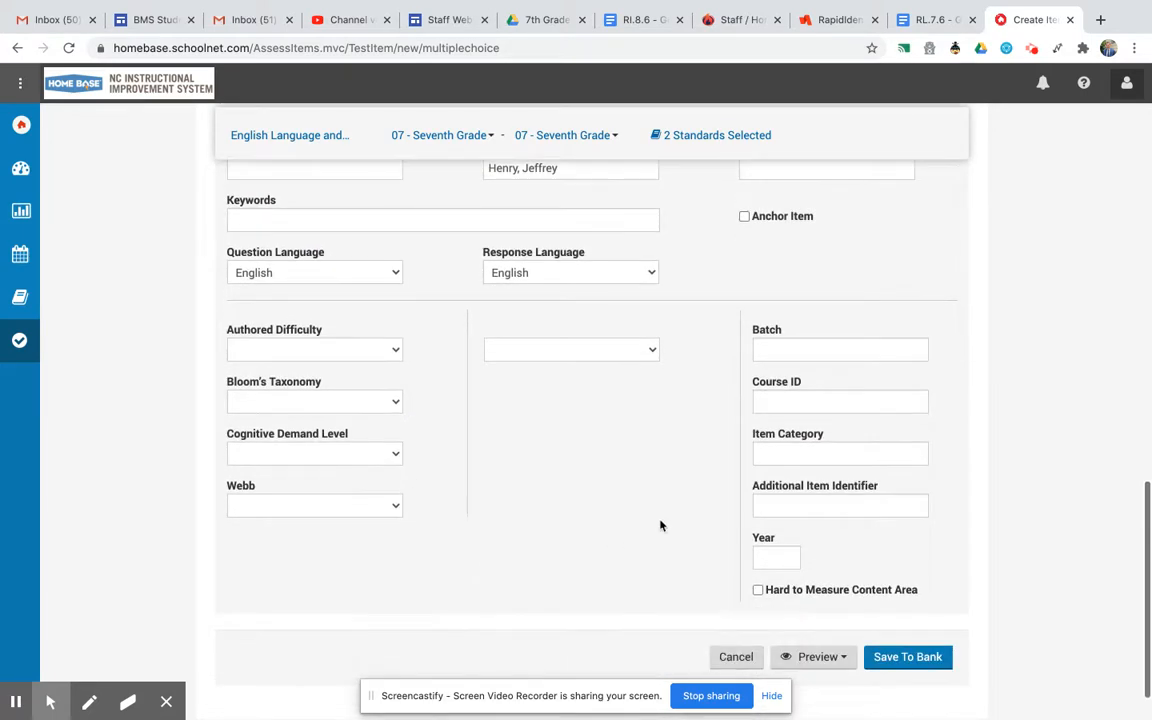
{"action": "scroll", "coordinate": [605, 506], "scroll_direction": "up", "scroll_amount": 2}
{"action": "scroll", "coordinate": [605, 506], "scroll_direction": "up", "scroll_amount": 3}
{"action": "scroll", "coordinate": [605, 506], "scroll_direction": "down", "scroll_amount": 2}
{"action": "scroll", "coordinate": [605, 506], "scroll_direction": "down", "scroll_amount": 3}
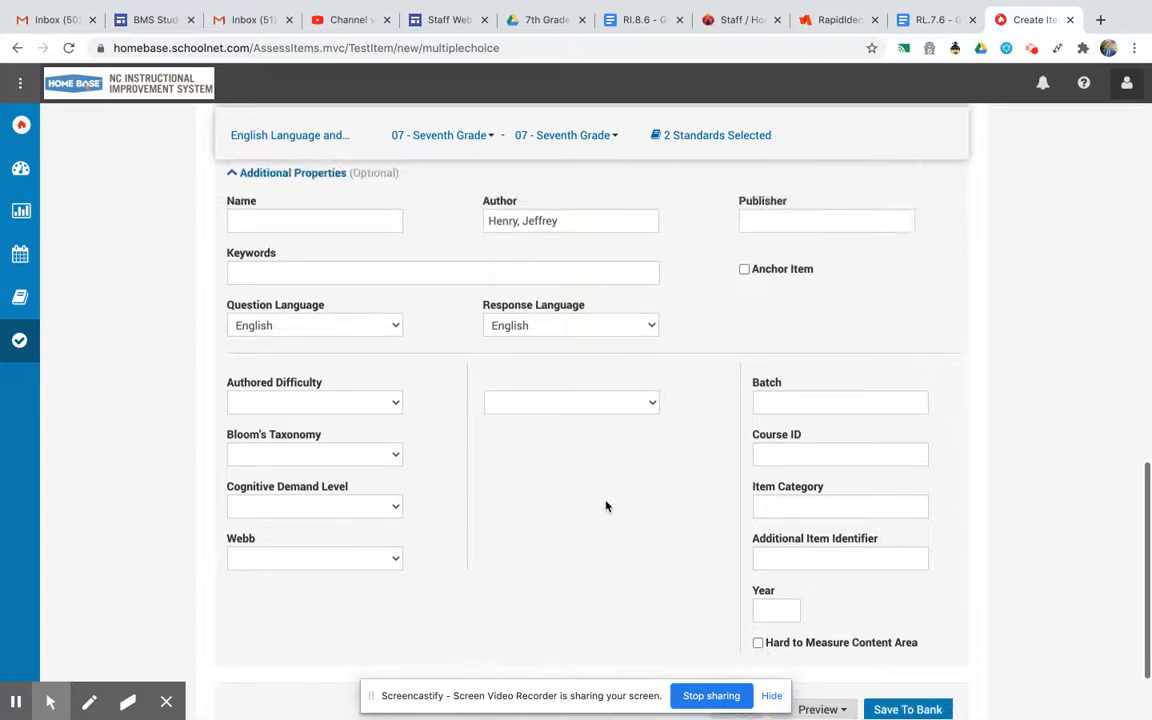
{"action": "scroll", "coordinate": [605, 506], "scroll_direction": "down", "scroll_amount": 1}
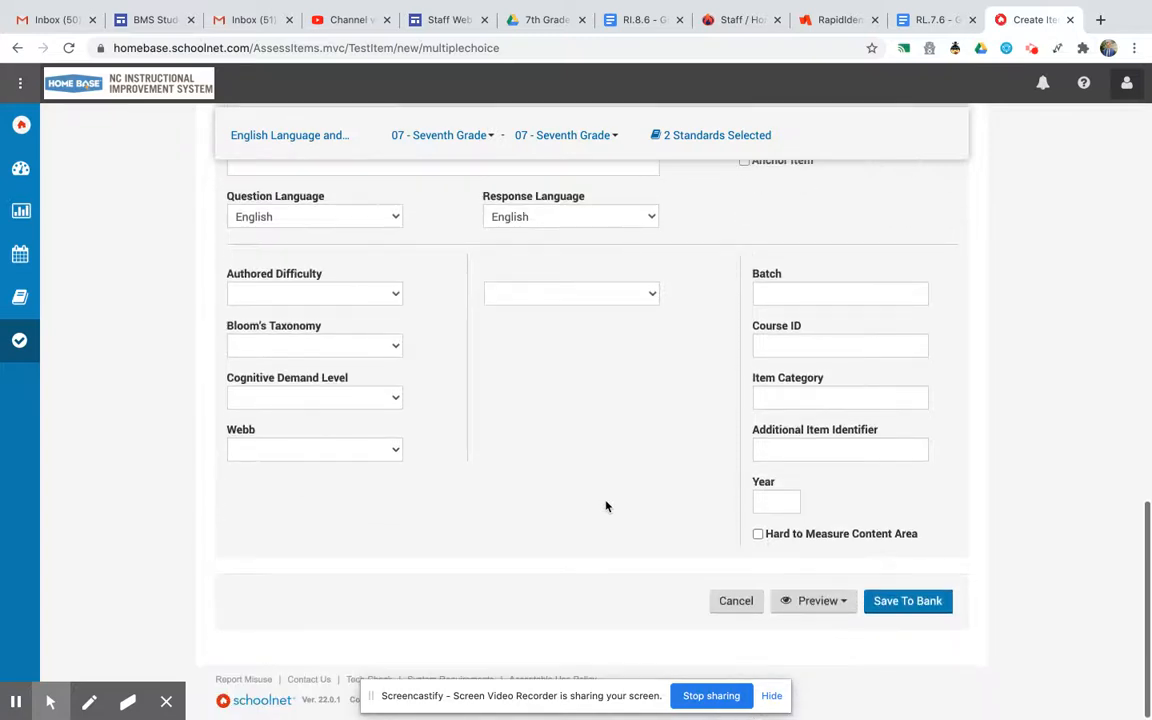
Save the item to the Benson Middle School Question Bank.
{"action": "left_click", "coordinate": [907, 604]}
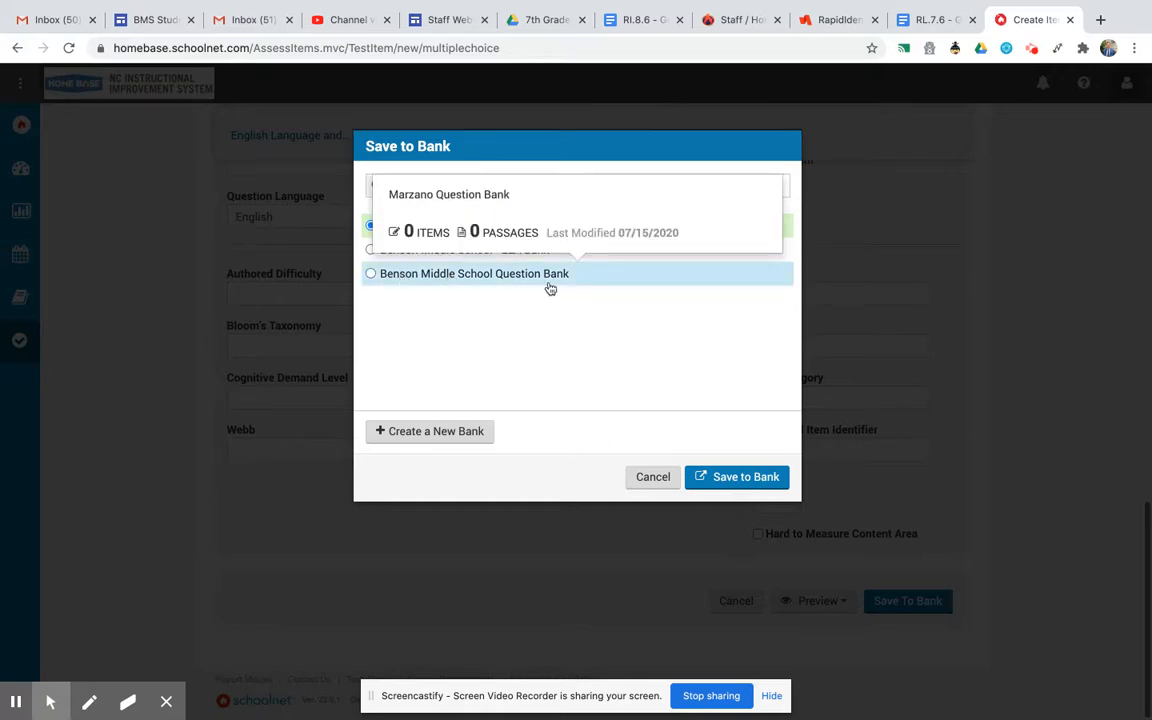
{"action": "left_click", "coordinate": [371, 275]}
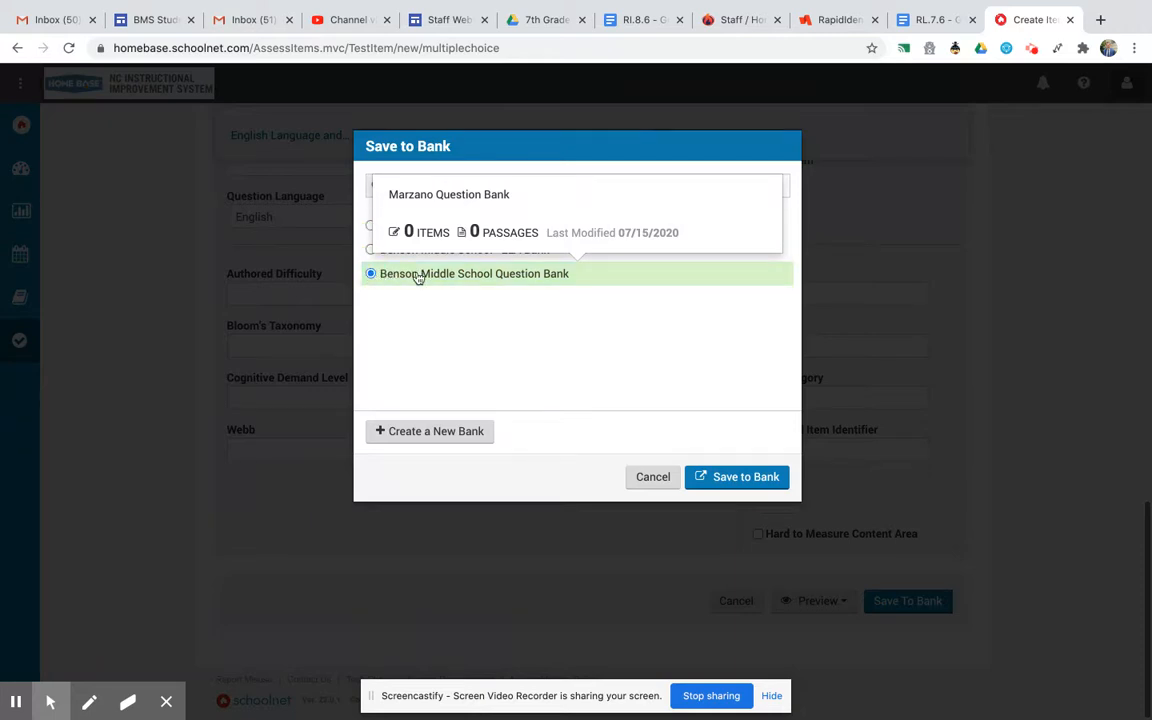
{"action": "left_click", "coordinate": [757, 480]}
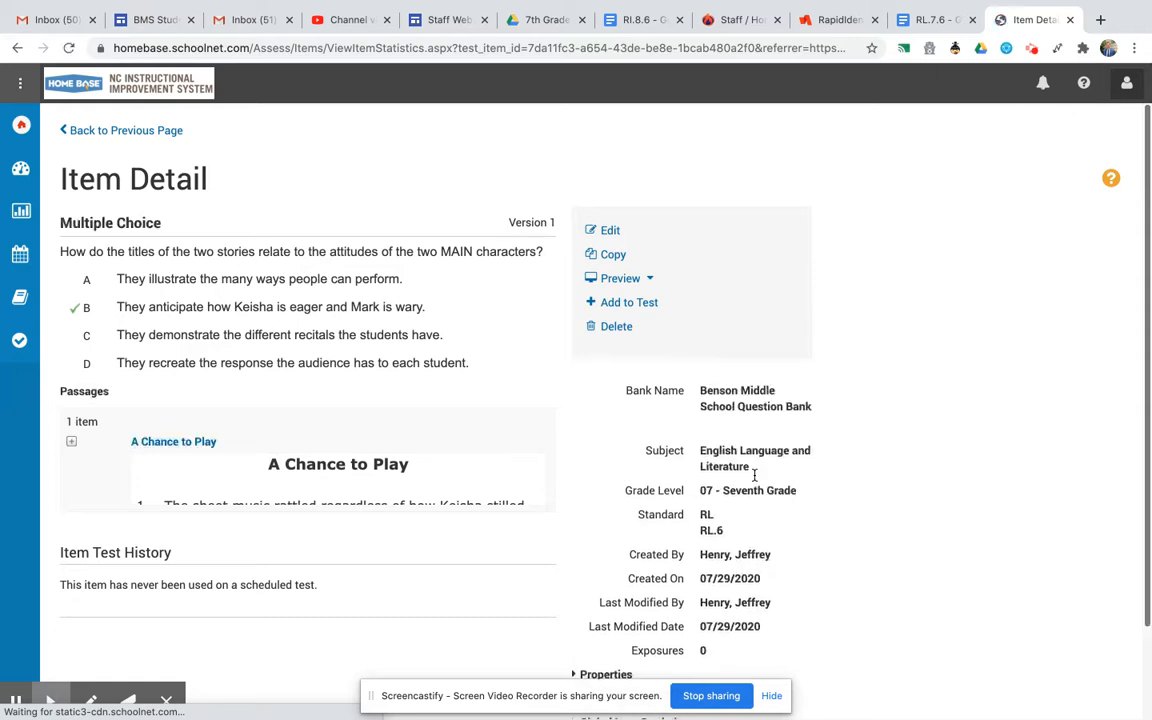
Review the saved item's details, then browse the item search results across banks.
{"action": "scroll", "coordinate": [754, 475], "scroll_direction": "down", "scroll_amount": 1}
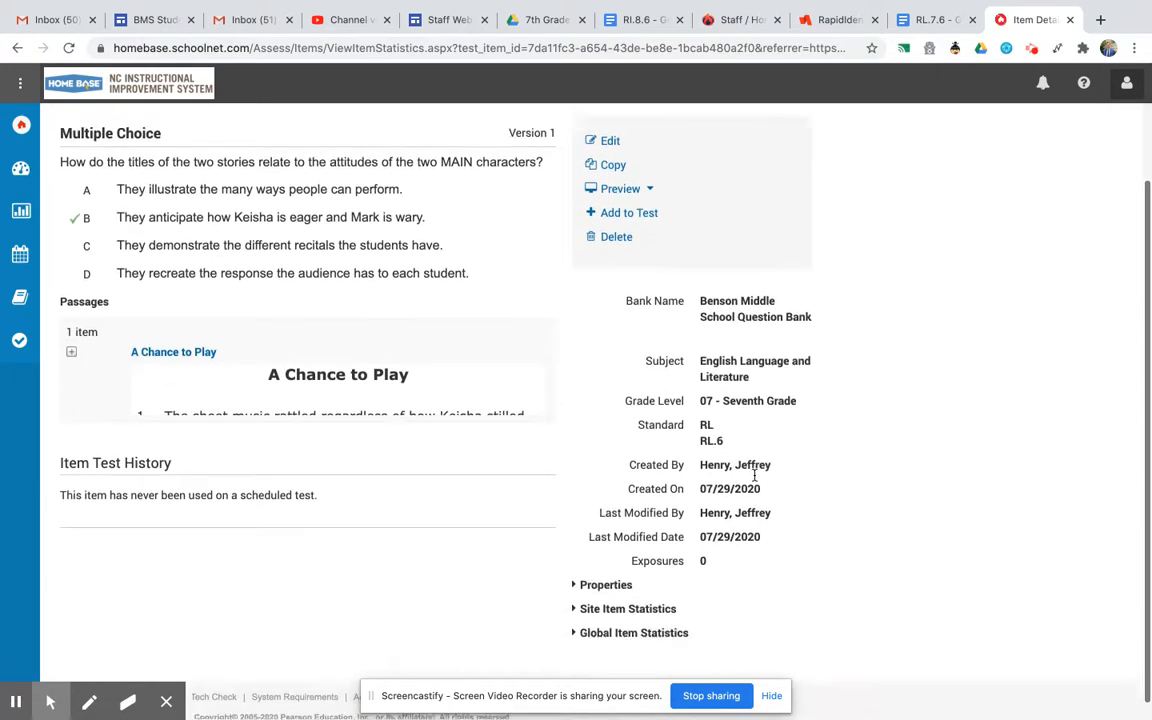
{"action": "scroll", "coordinate": [754, 475], "scroll_direction": "up", "scroll_amount": 1}
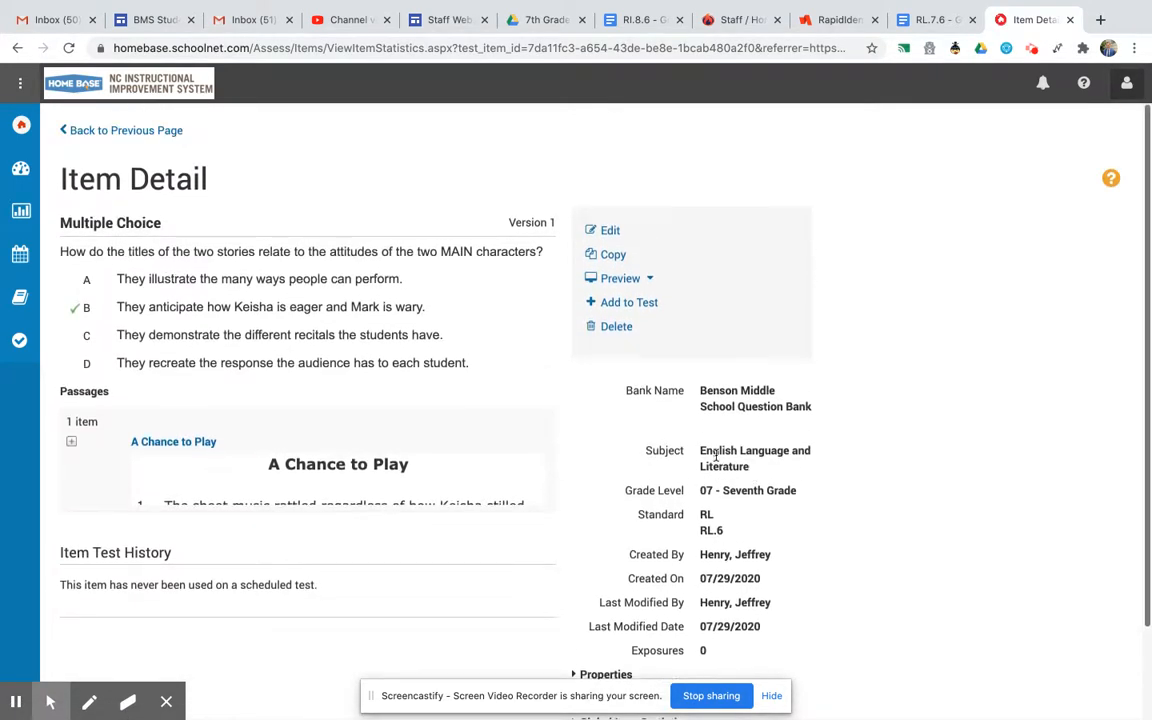
{"action": "mouse_move", "coordinate": [90, 345]}
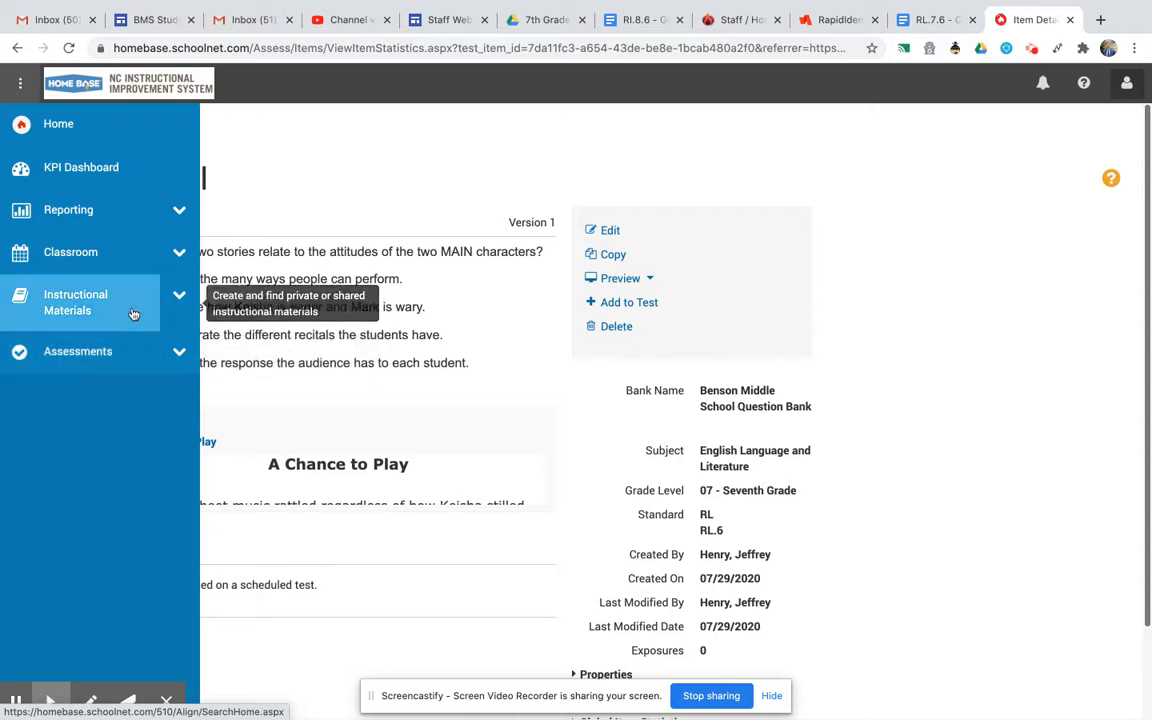
{"action": "left_click", "coordinate": [174, 348]}
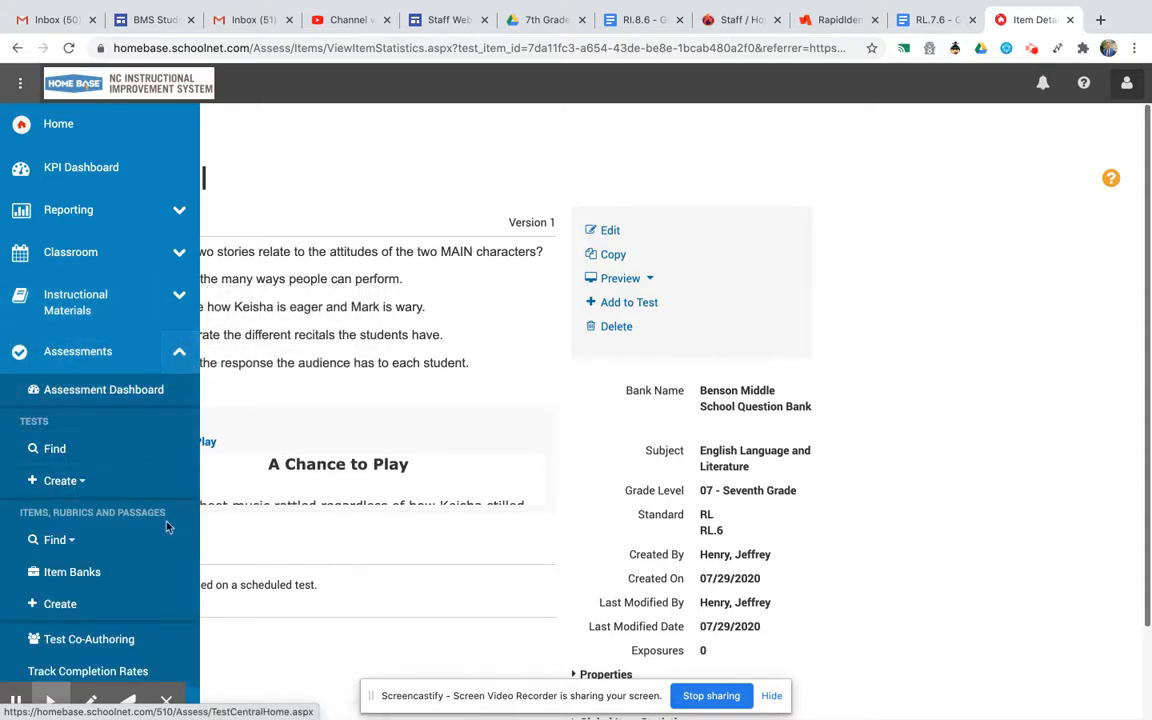
{"action": "left_click", "coordinate": [120, 544]}
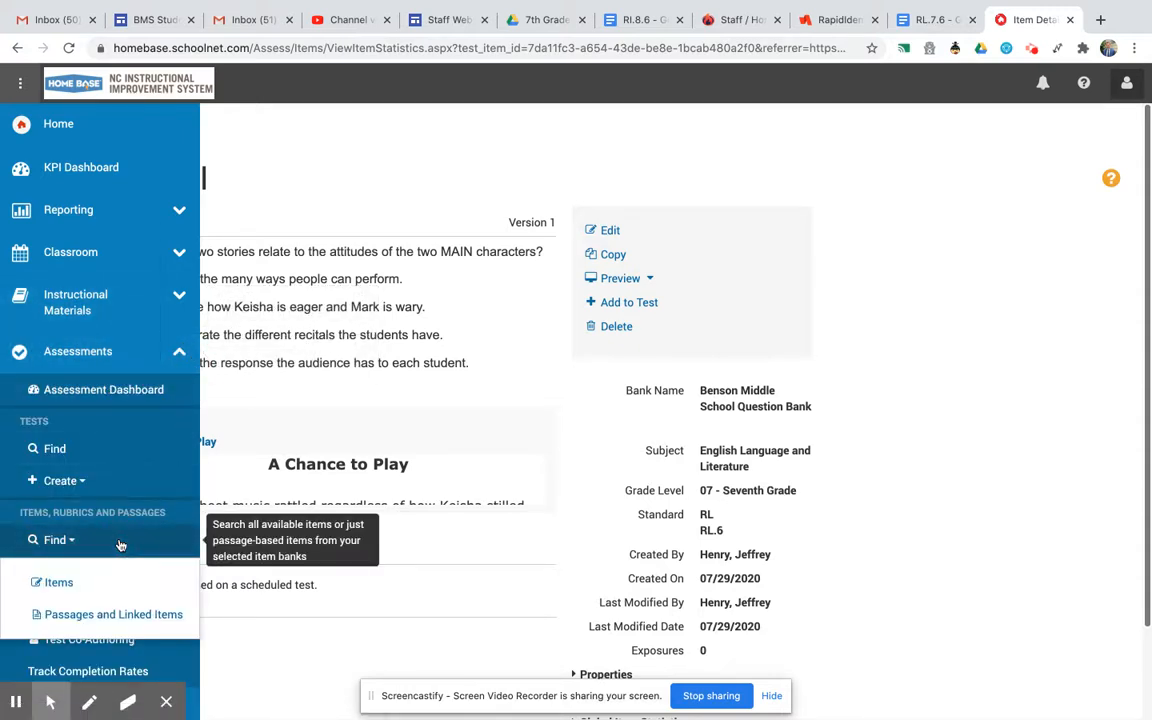
{"action": "left_click", "coordinate": [84, 580]}
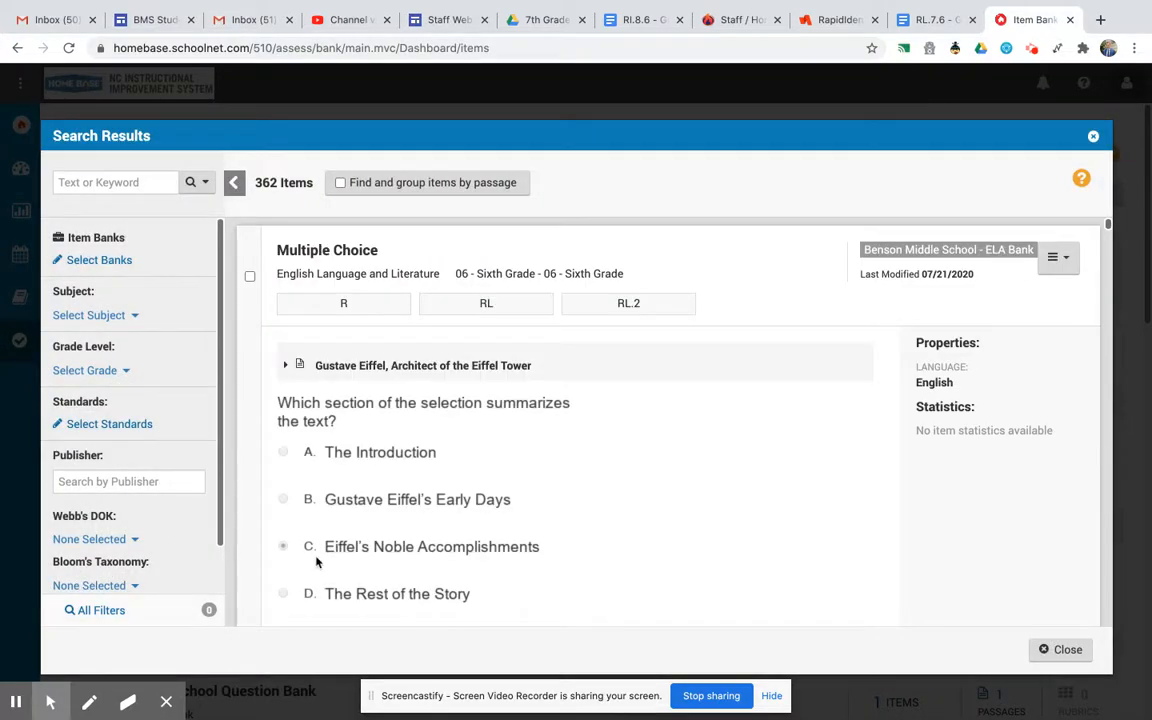
{"action": "scroll", "coordinate": [506, 455], "scroll_direction": "down", "scroll_amount": 1}
{"action": "scroll", "coordinate": [506, 455], "scroll_direction": "up", "scroll_amount": 1}
{"action": "scroll", "coordinate": [506, 455], "scroll_direction": "down", "scroll_amount": 1}
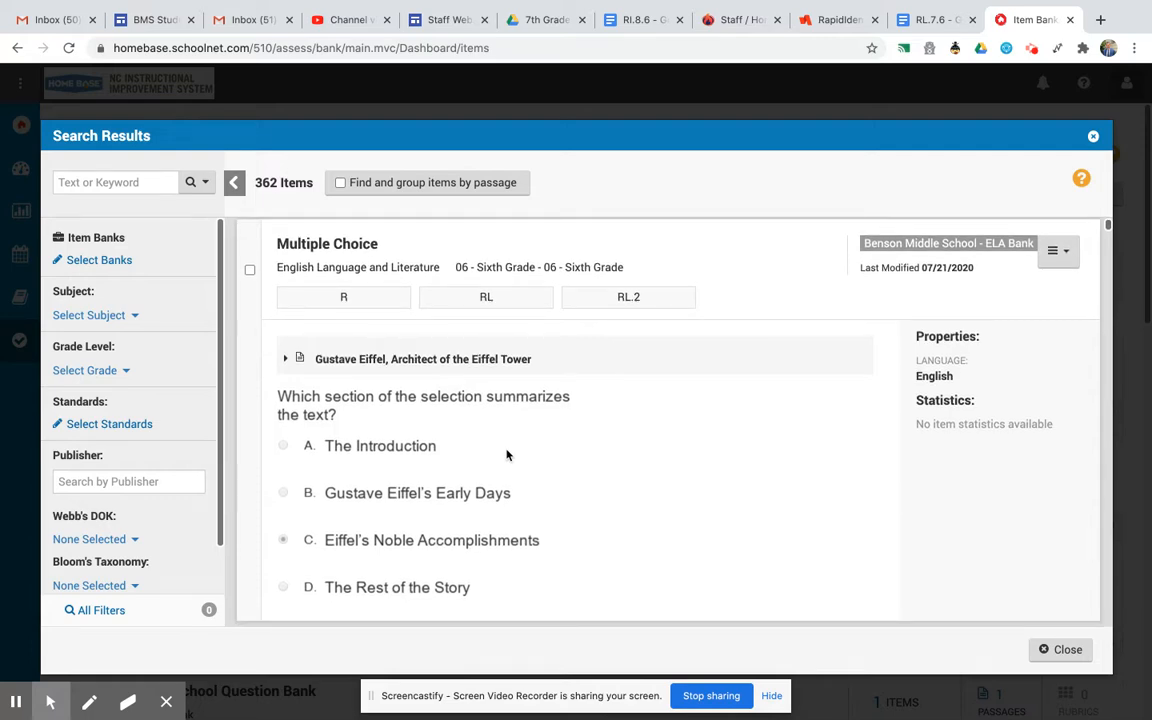
{"action": "scroll", "coordinate": [506, 455], "scroll_direction": "down", "scroll_amount": 3}
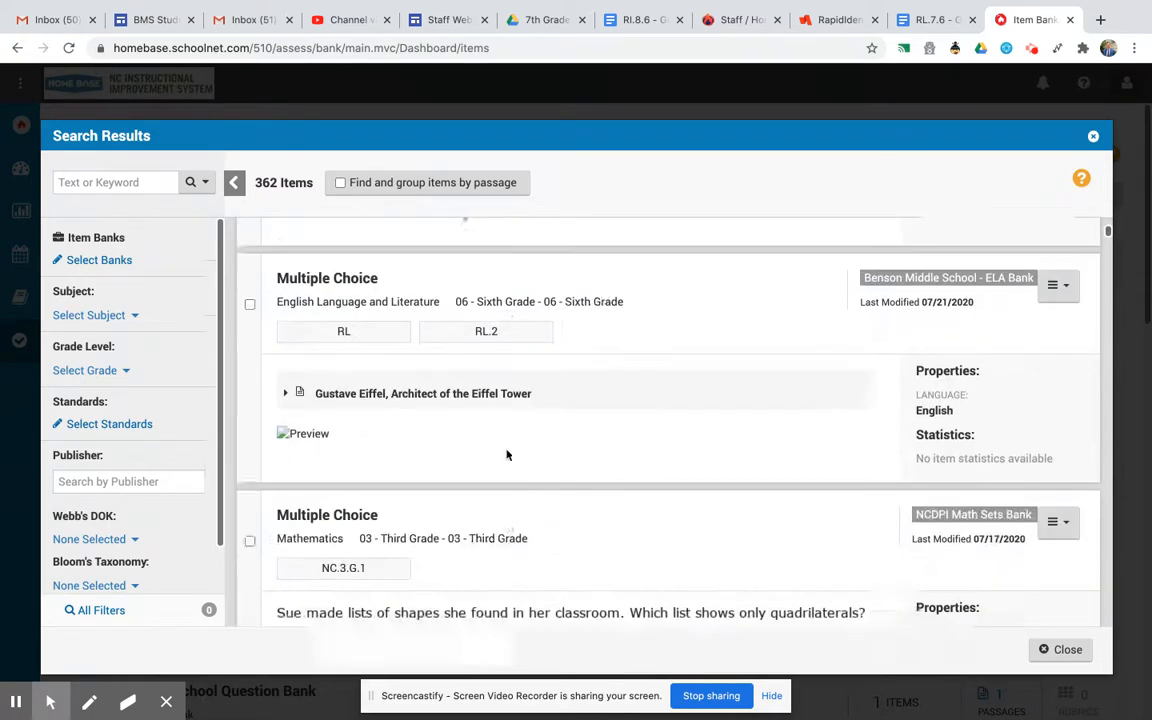
{"action": "scroll", "coordinate": [506, 455], "scroll_direction": "up", "scroll_amount": 9}
{"action": "scroll", "coordinate": [506, 455], "scroll_direction": "down", "scroll_amount": 6}
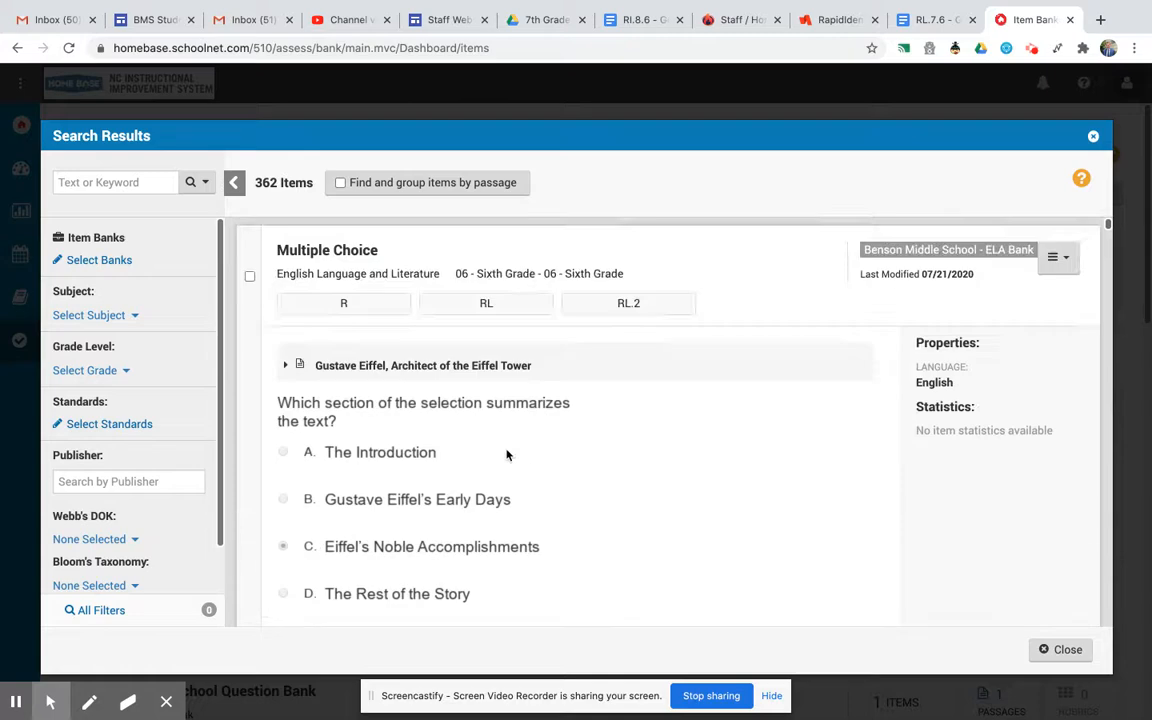
{"action": "left_click", "coordinate": [1095, 137]}
Open the Benson Middle School Question Bank and preview the saved item with its passage expanded.
{"action": "scroll", "coordinate": [300, 470], "scroll_direction": "down", "scroll_amount": 1}
{"action": "scroll", "coordinate": [308, 516], "scroll_direction": "down", "scroll_amount": 5}
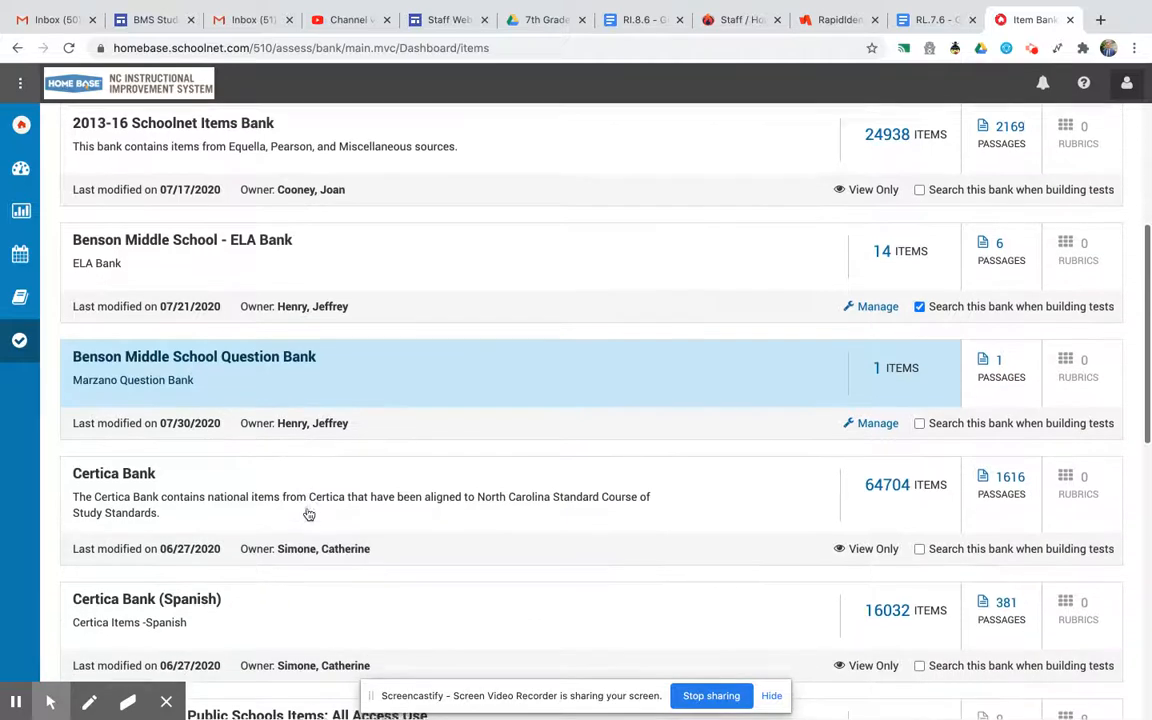
{"action": "left_click", "coordinate": [248, 385]}
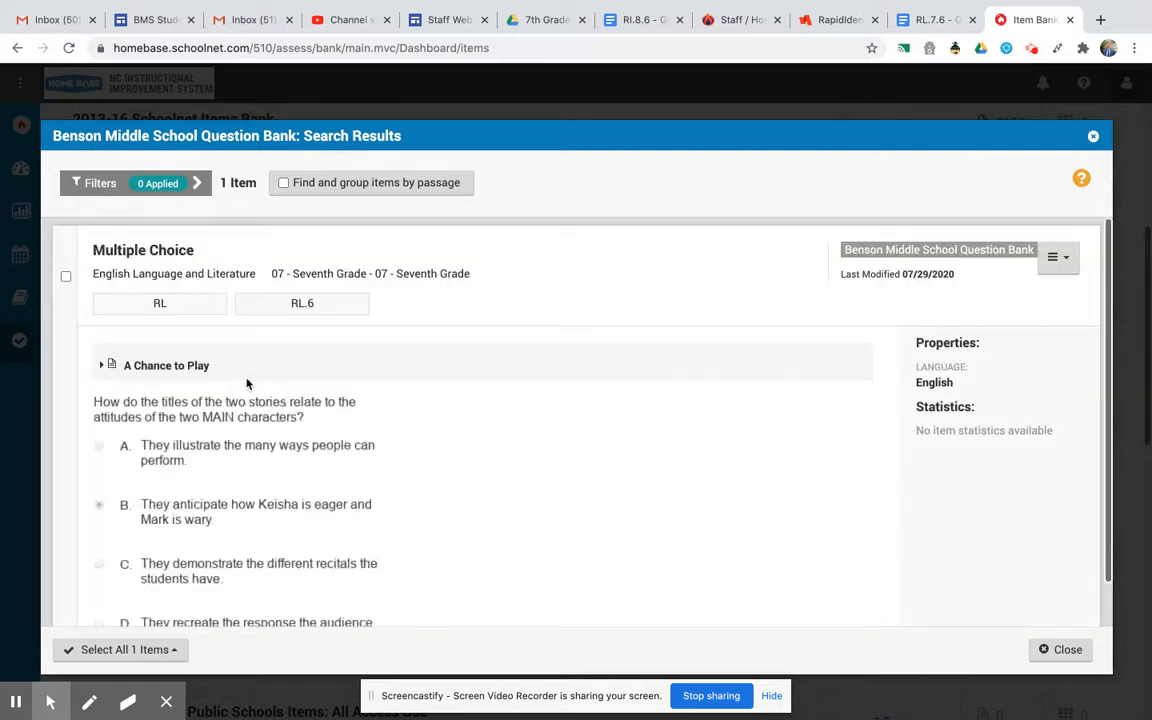
{"action": "scroll", "coordinate": [456, 482], "scroll_direction": "down", "scroll_amount": 1}
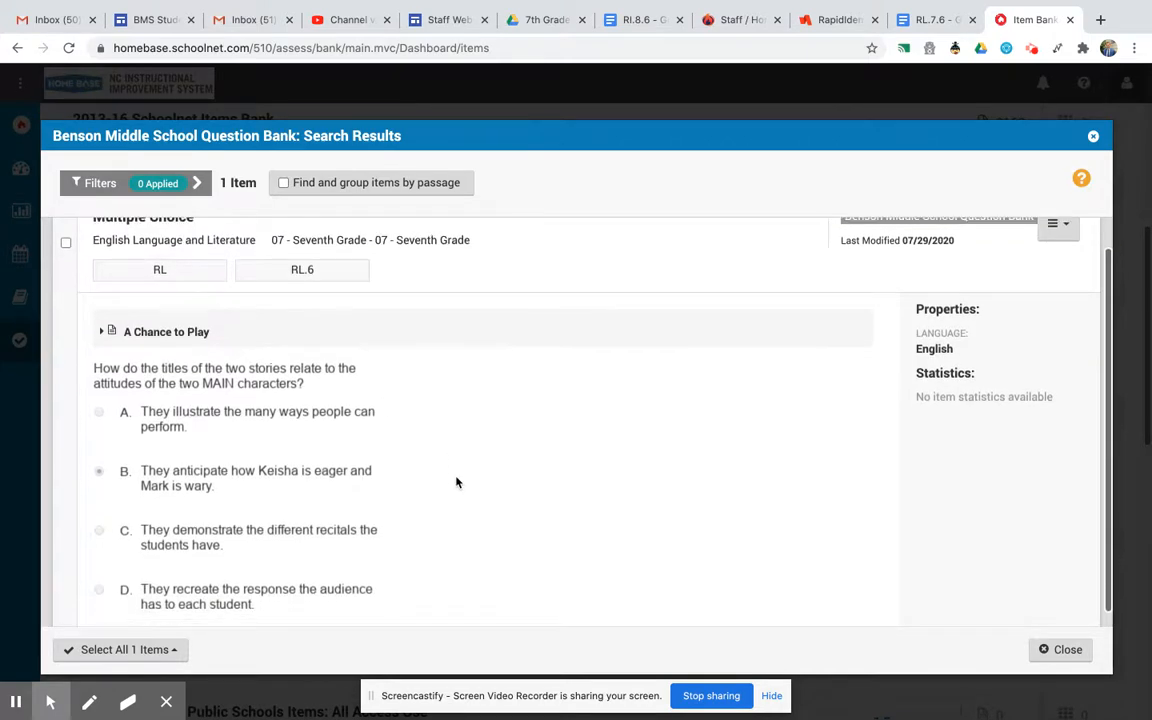
{"action": "left_click", "coordinate": [106, 332]}
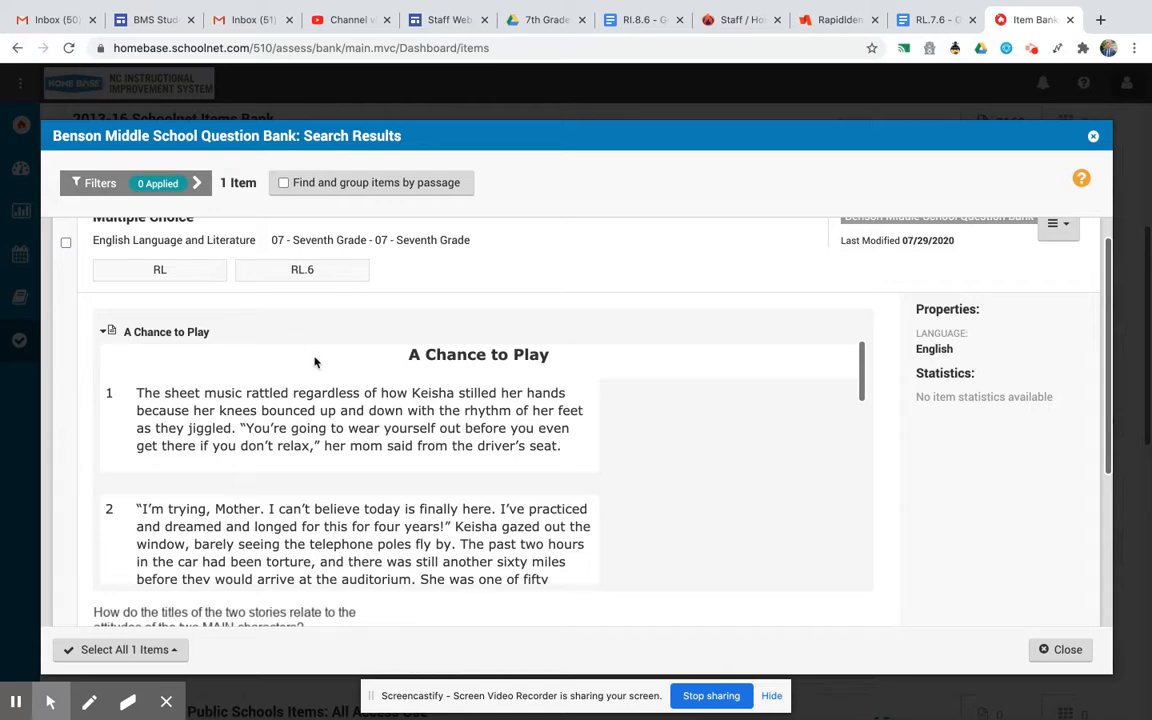
{"action": "left_click", "coordinate": [1095, 138]}
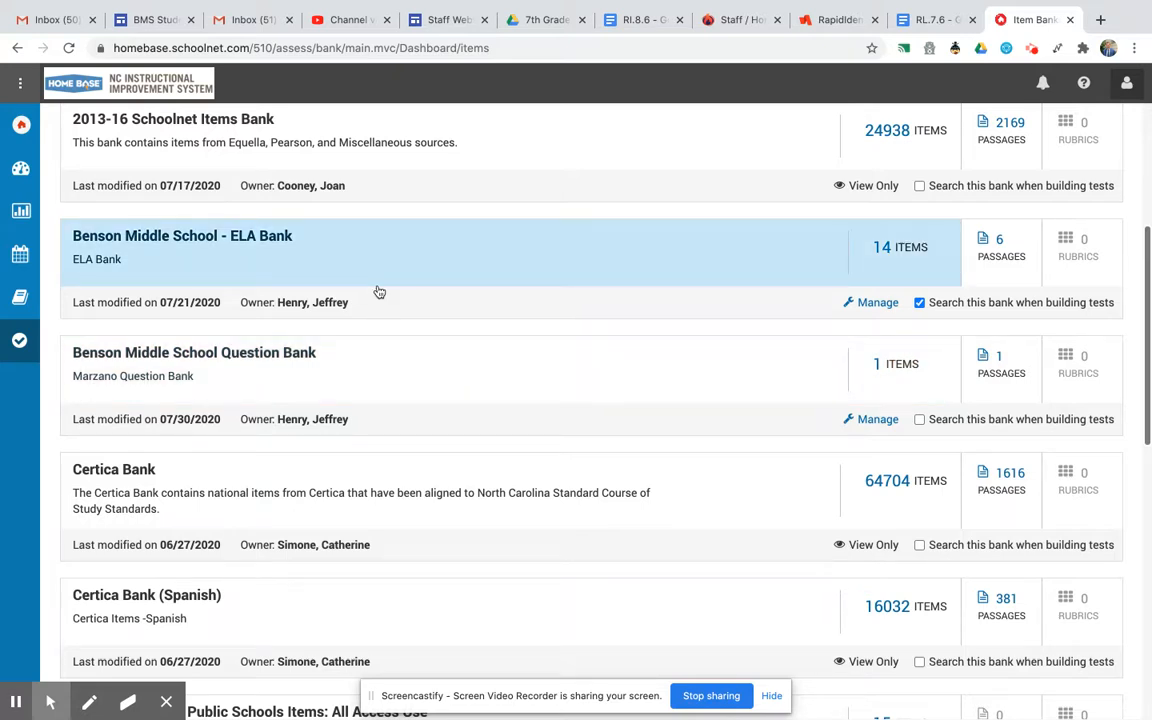
Start a new multiple-choice item with subject English Language and Literature and grade 07 - Seventh Grade.
{"action": "mouse_move", "coordinate": [33, 382]}
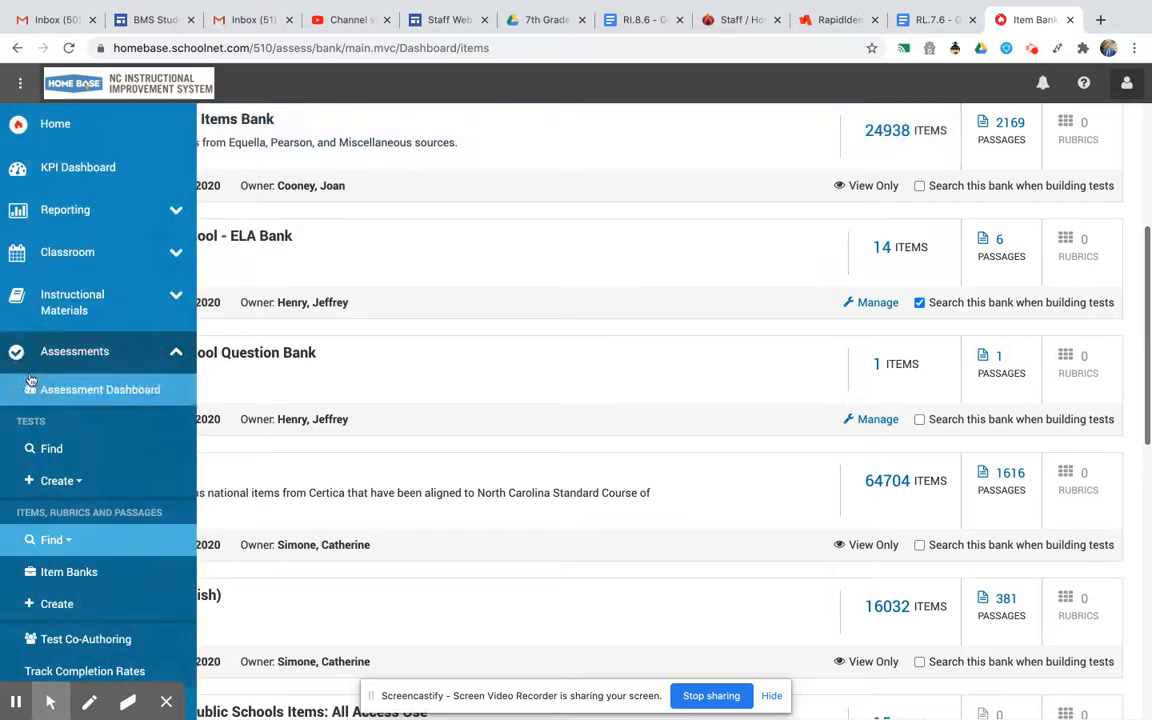
{"action": "left_click", "coordinate": [117, 606]}
{"action": "left_click", "coordinate": [290, 541]}
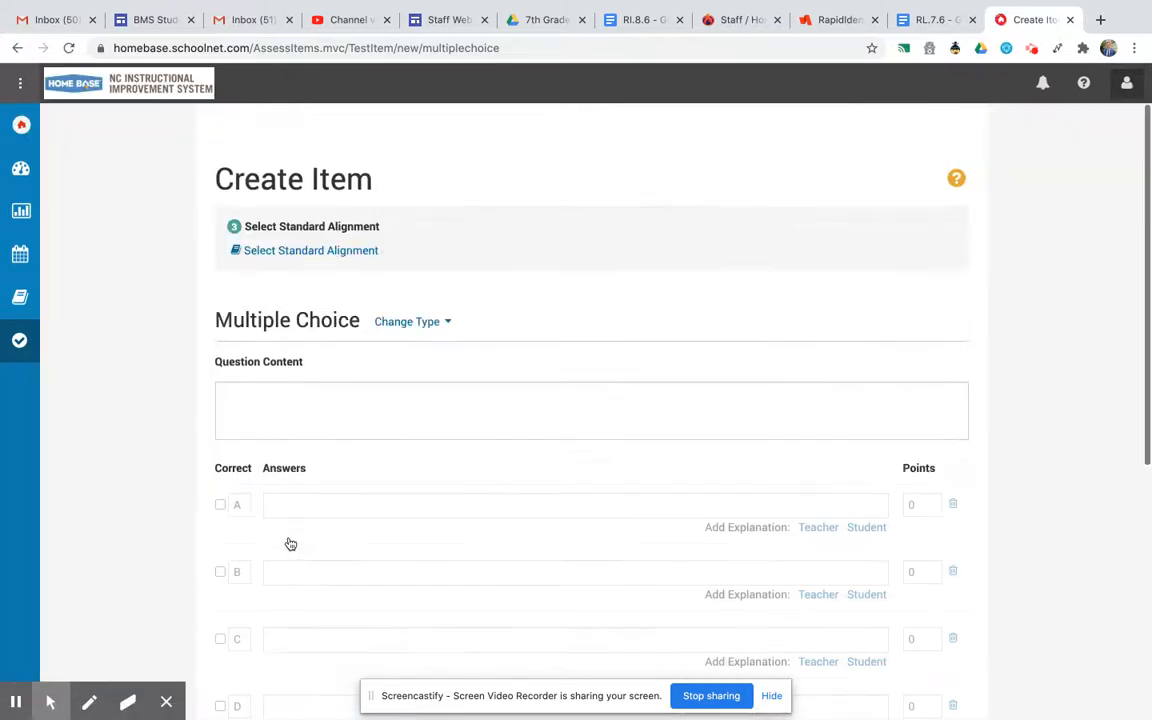
{"action": "left_click", "coordinate": [292, 252]}
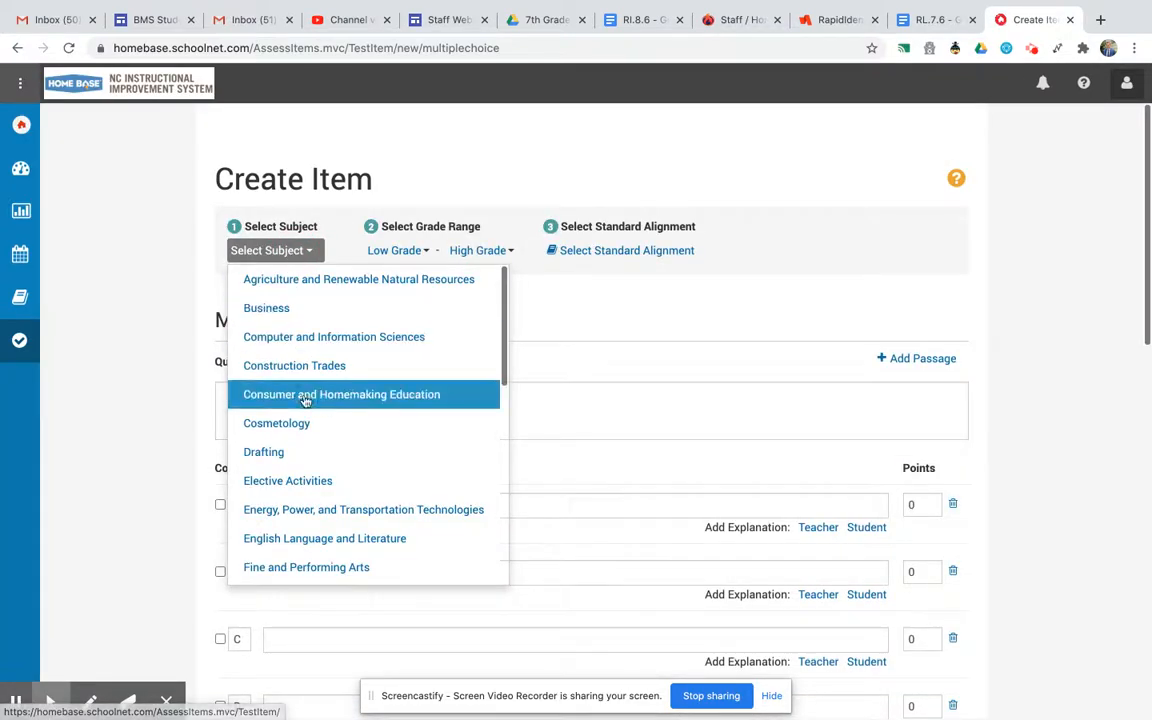
{"action": "left_click", "coordinate": [312, 540]}
{"action": "left_click", "coordinate": [434, 251]}
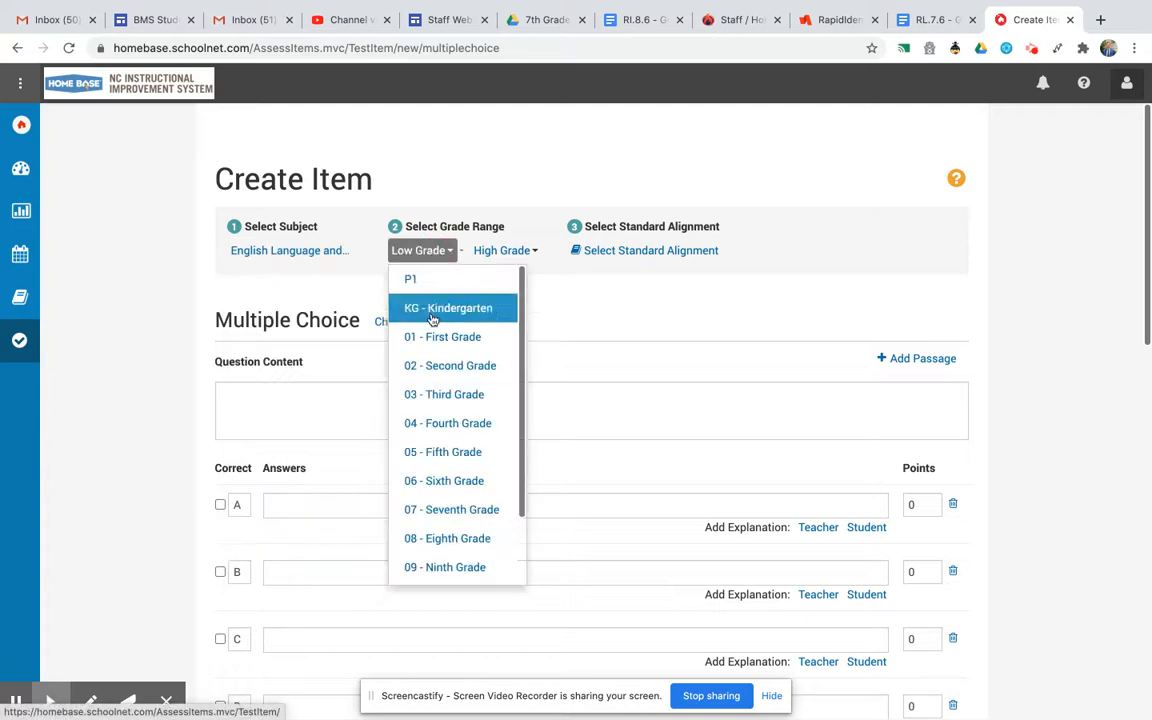
{"action": "left_click", "coordinate": [432, 509]}
Align the item to the RL Literature strand and its RL.6 standard.
{"action": "left_click", "coordinate": [673, 254]}
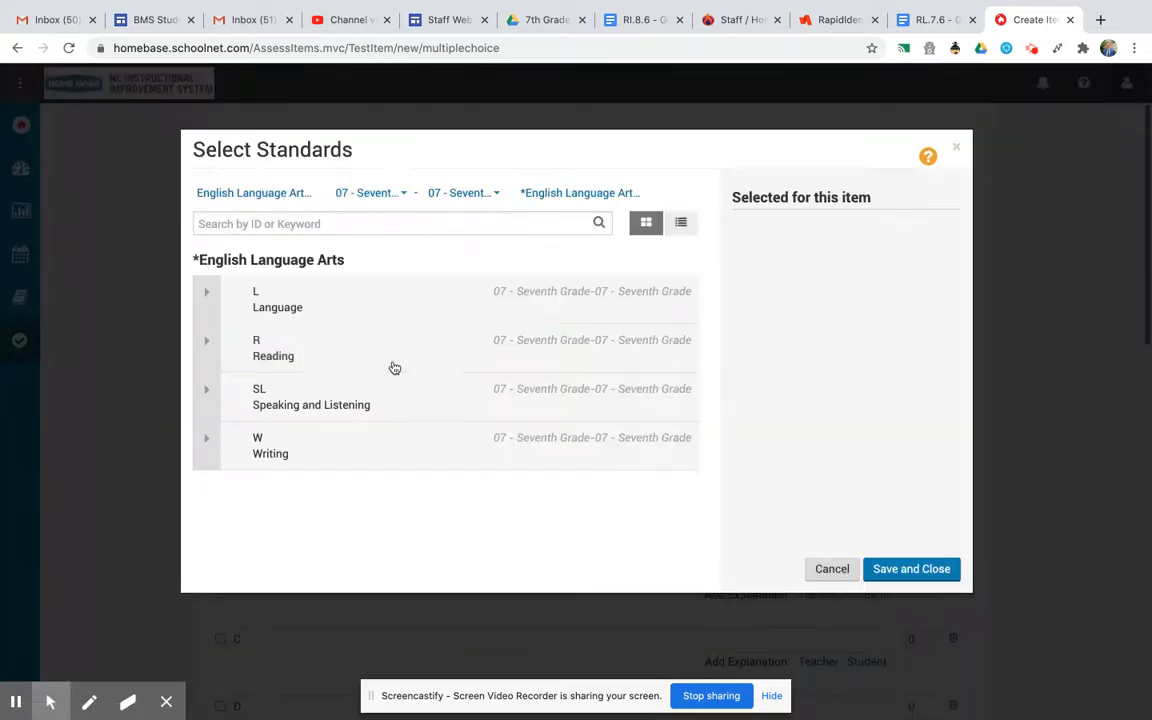
{"action": "left_click", "coordinate": [211, 350]}
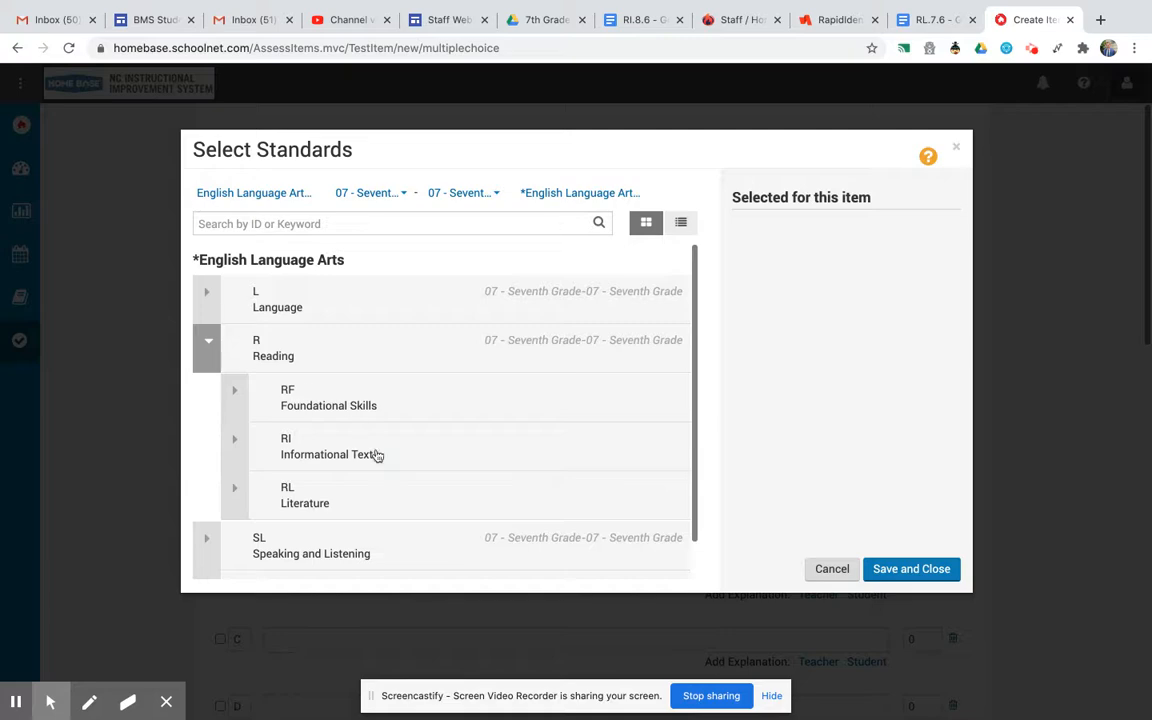
{"action": "left_click", "coordinate": [291, 500]}
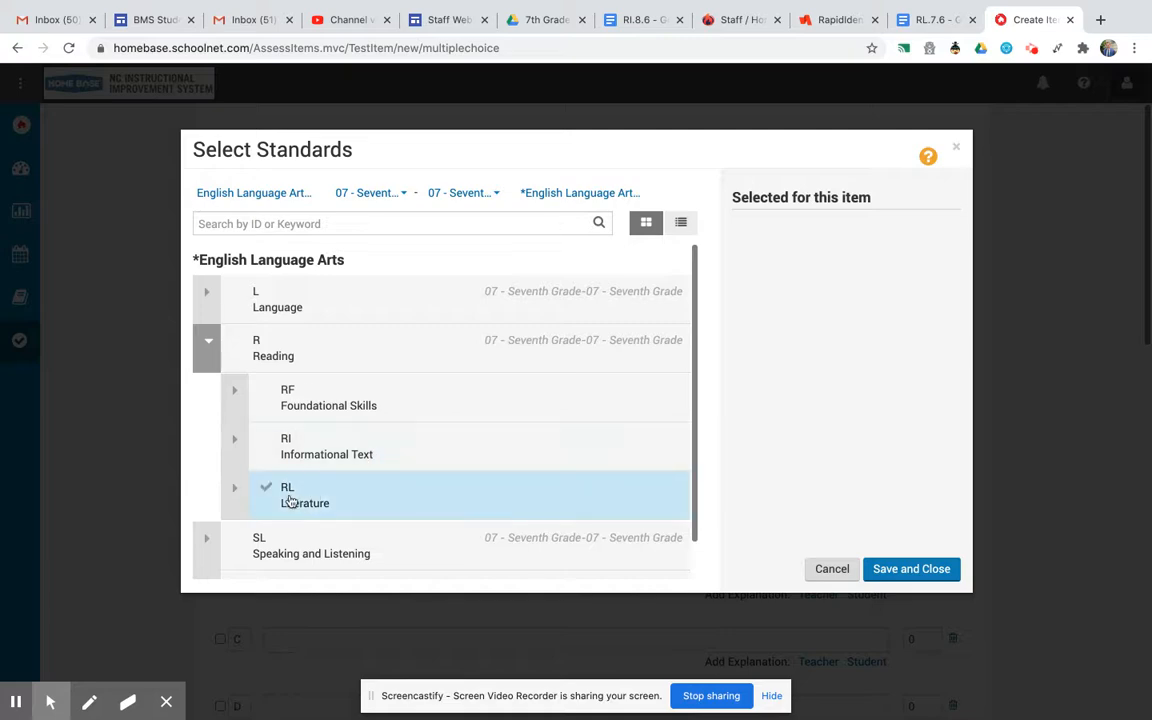
{"action": "left_click", "coordinate": [237, 494]}
{"action": "scroll", "coordinate": [423, 538], "scroll_direction": "down", "scroll_amount": 4}
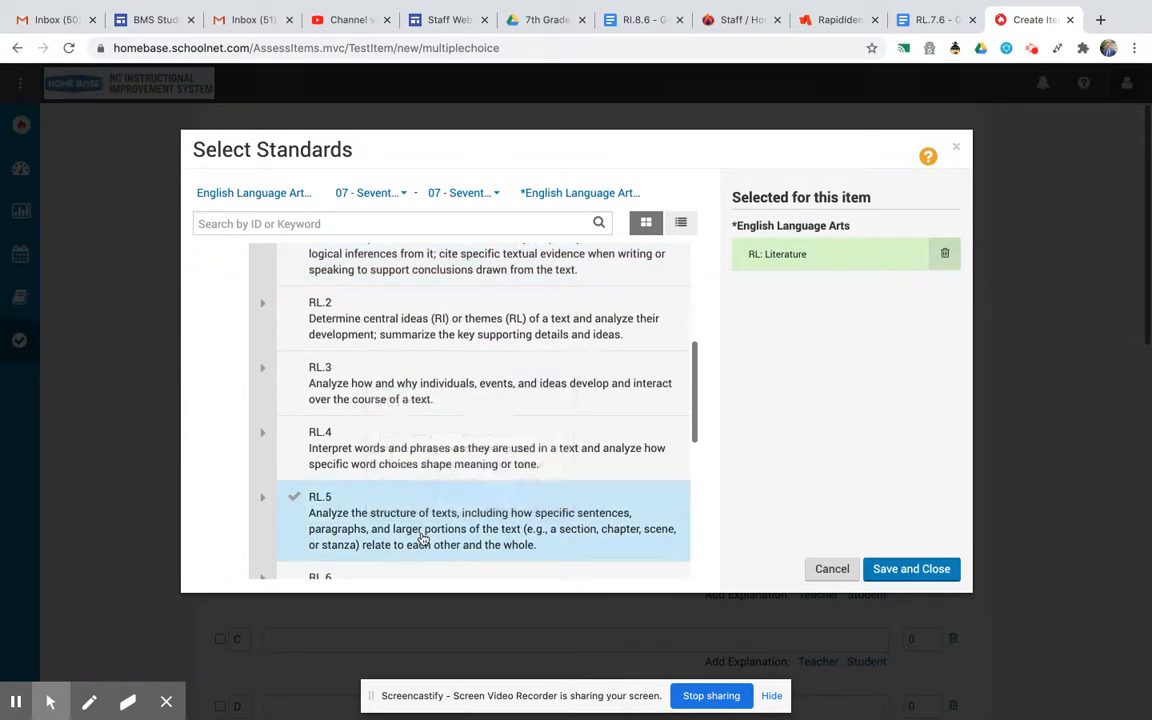
{"action": "left_click", "coordinate": [423, 538]}
{"action": "left_click", "coordinate": [893, 569]}
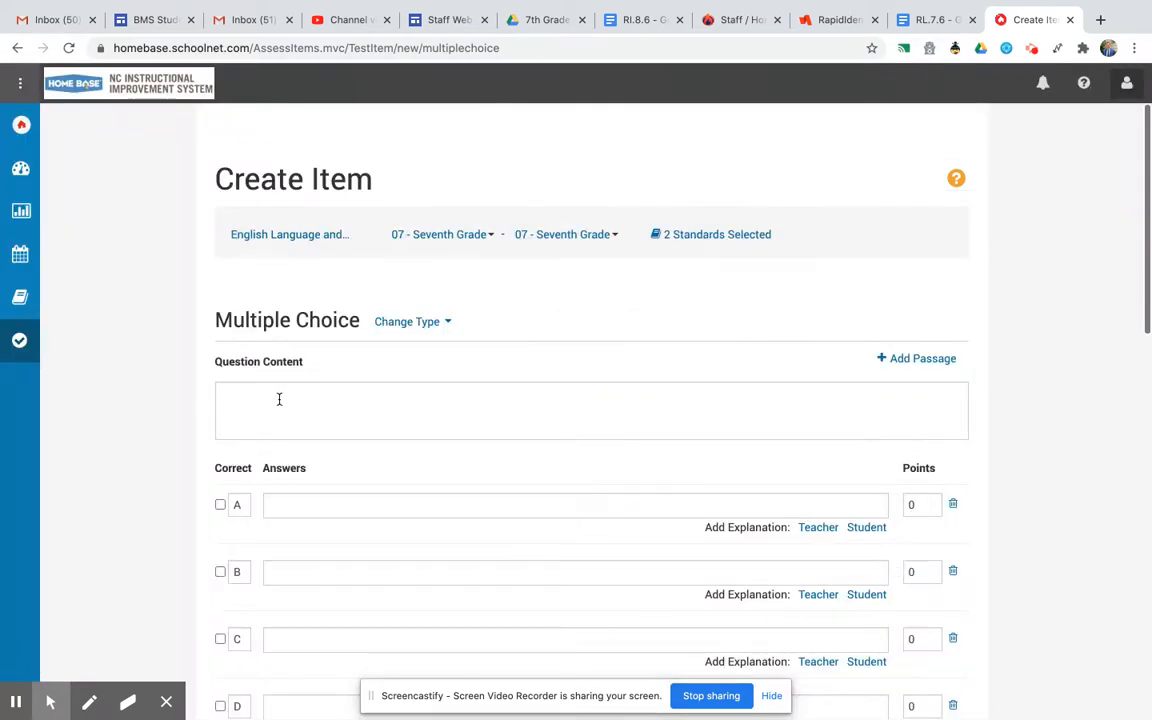
Link the existing passage "A Chance to Play" from the bank to the item.
{"action": "left_click", "coordinate": [916, 370]}
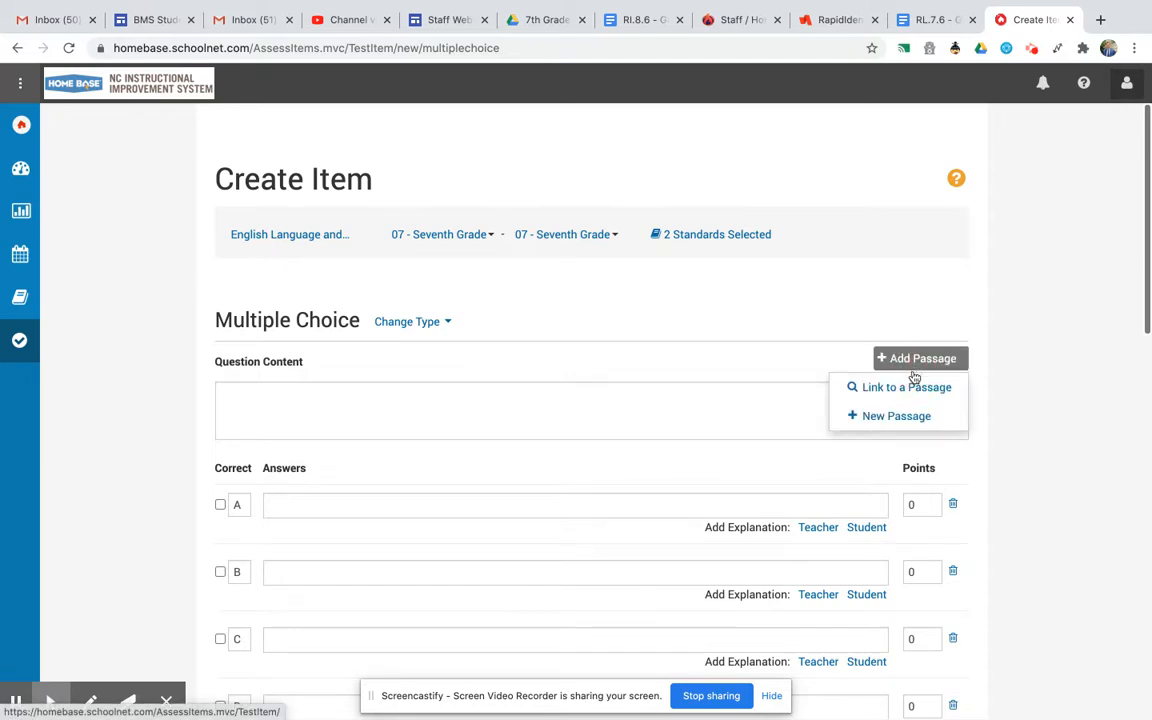
{"action": "left_click", "coordinate": [907, 387]}
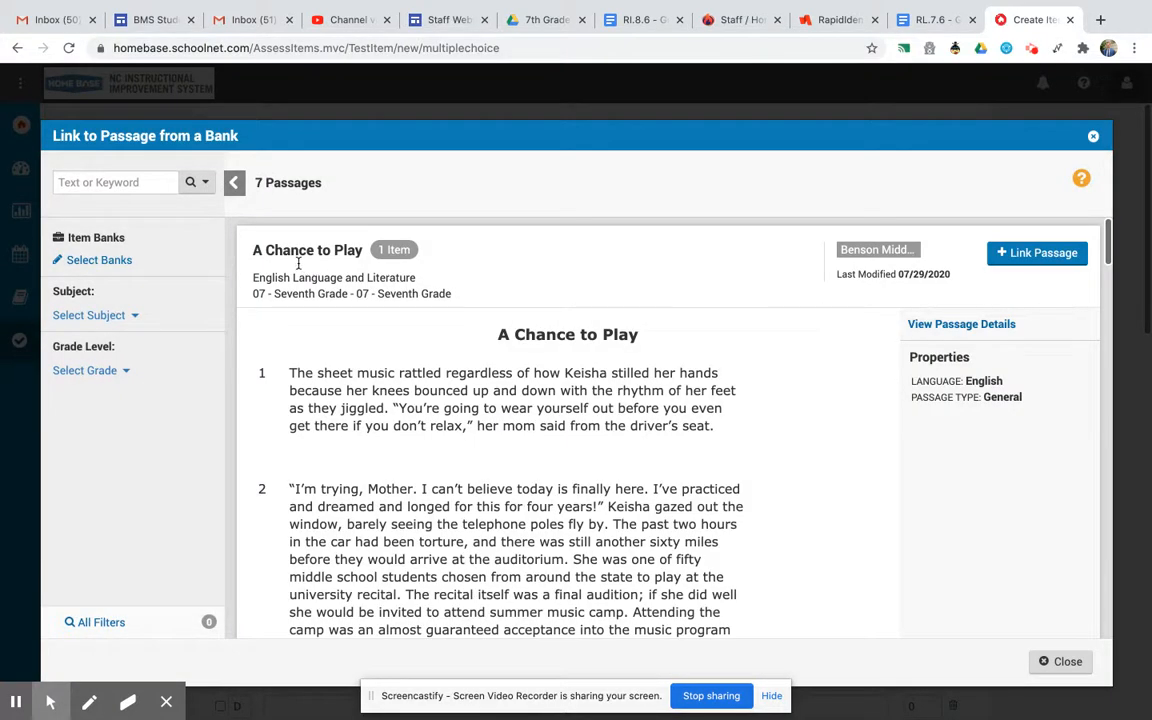
{"action": "left_click", "coordinate": [1040, 255]}
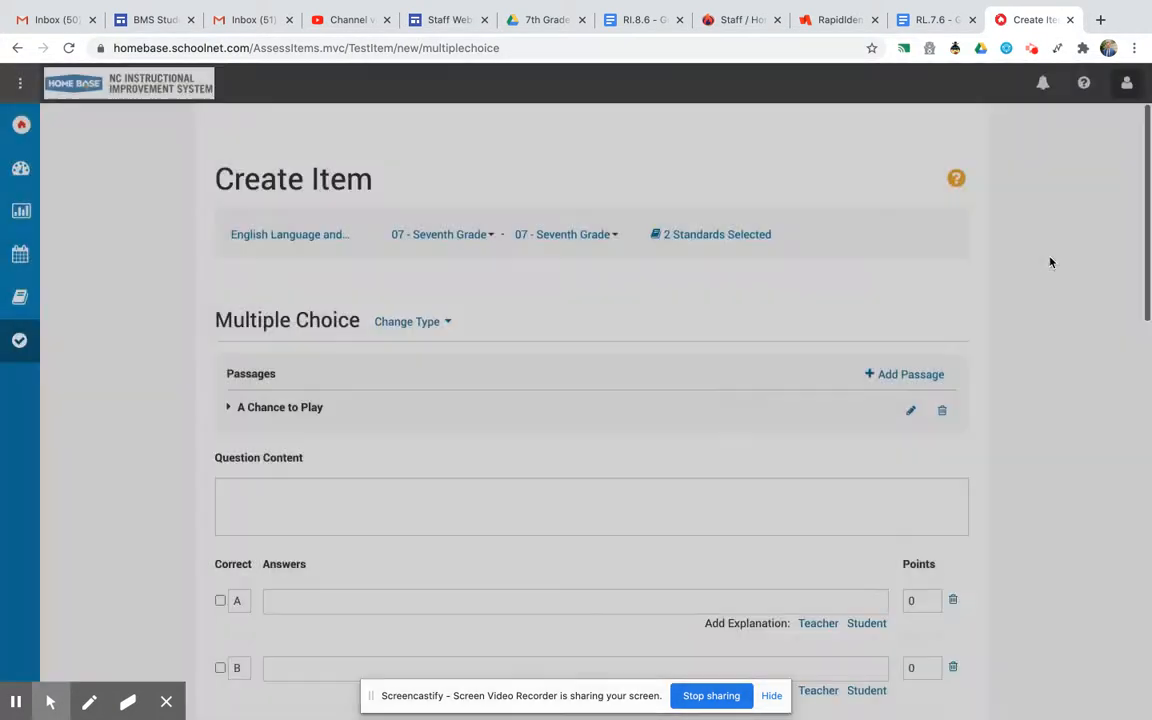
Copy question 2, "How do the titles of the two stories relate to the attitudes of the two MAIN characters?", from the Google Doc into the question content.
{"action": "scroll", "coordinate": [544, 477], "scroll_direction": "down", "scroll_amount": 5}
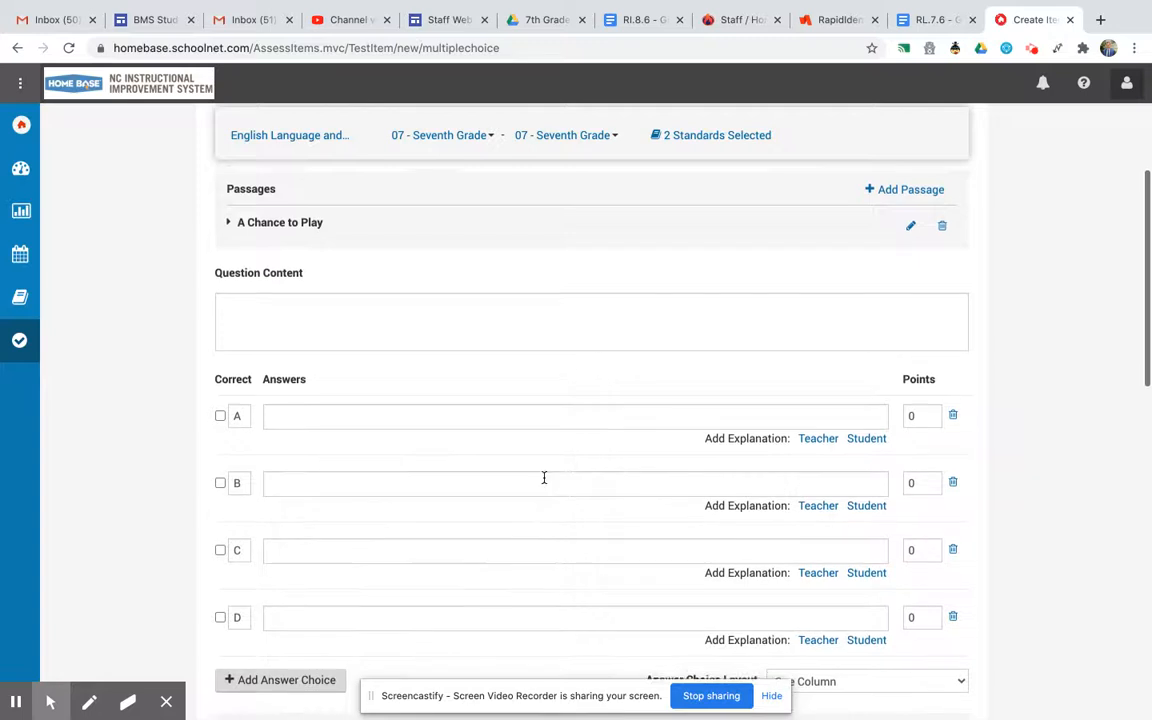
{"action": "left_click", "coordinate": [933, 20]}
{"action": "scroll", "coordinate": [453, 524], "scroll_direction": "down", "scroll_amount": 1}
{"action": "left_click_drag", "start_coordinate": [432, 410], "coordinate": [364, 395]}
{"action": "key", "text": "ctrl+c"}
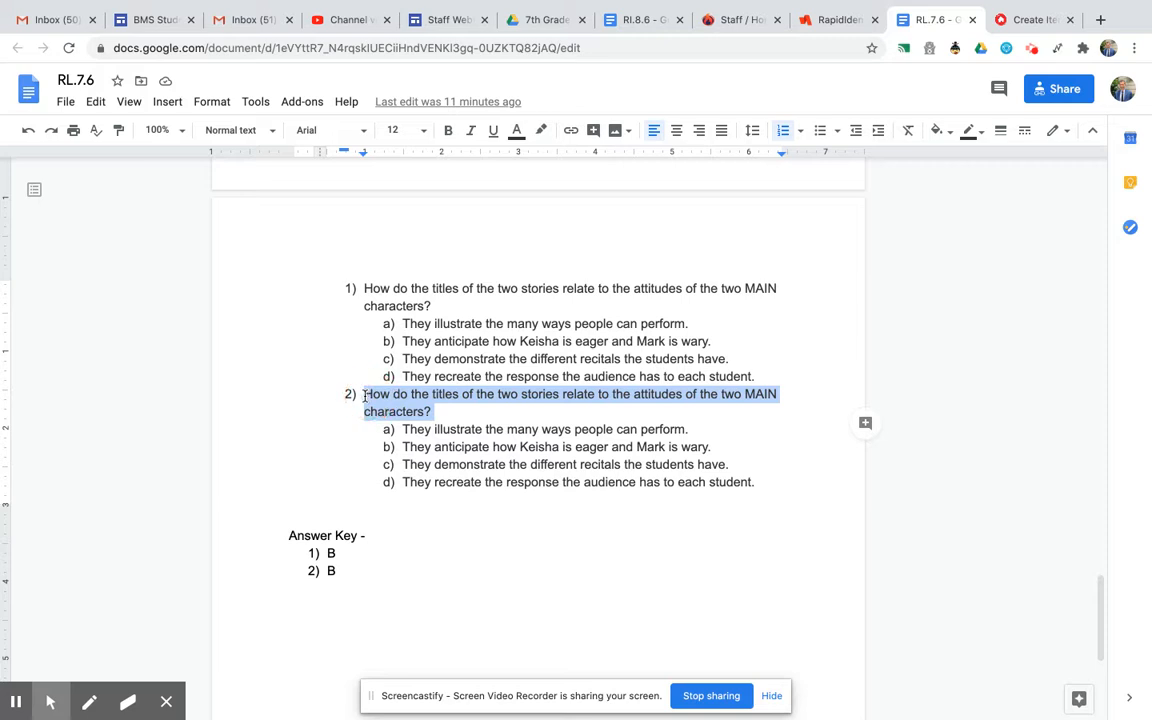
{"action": "left_click", "coordinate": [1035, 19]}
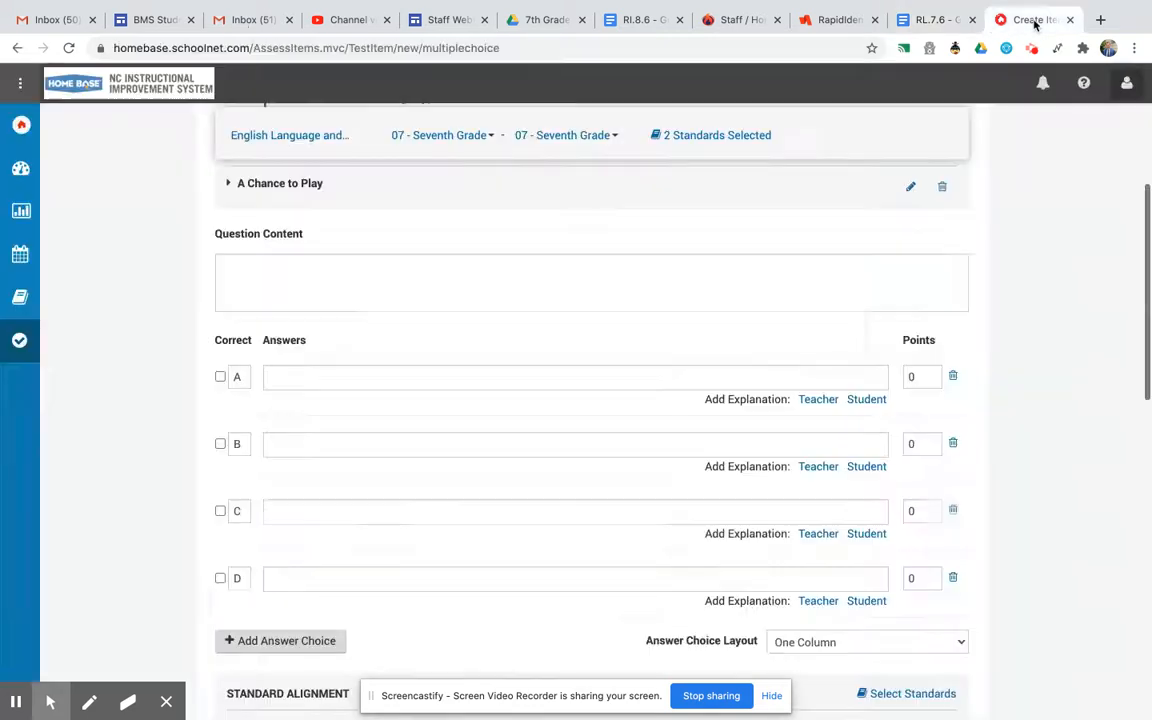
{"action": "left_click", "coordinate": [341, 271]}
{"action": "key", "text": "ctrl+v"}
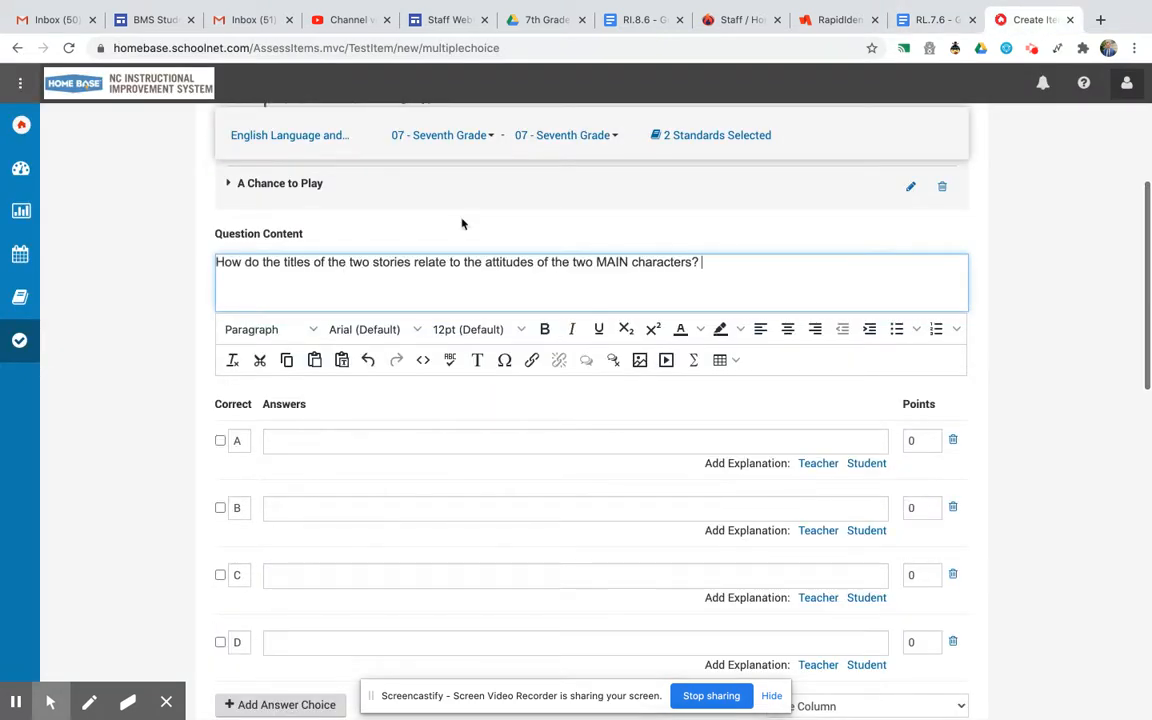
Copy answer a, "They illustrate the many ways people can perform.", from the Google Doc into answer choice A.
{"action": "left_click", "coordinate": [933, 20]}
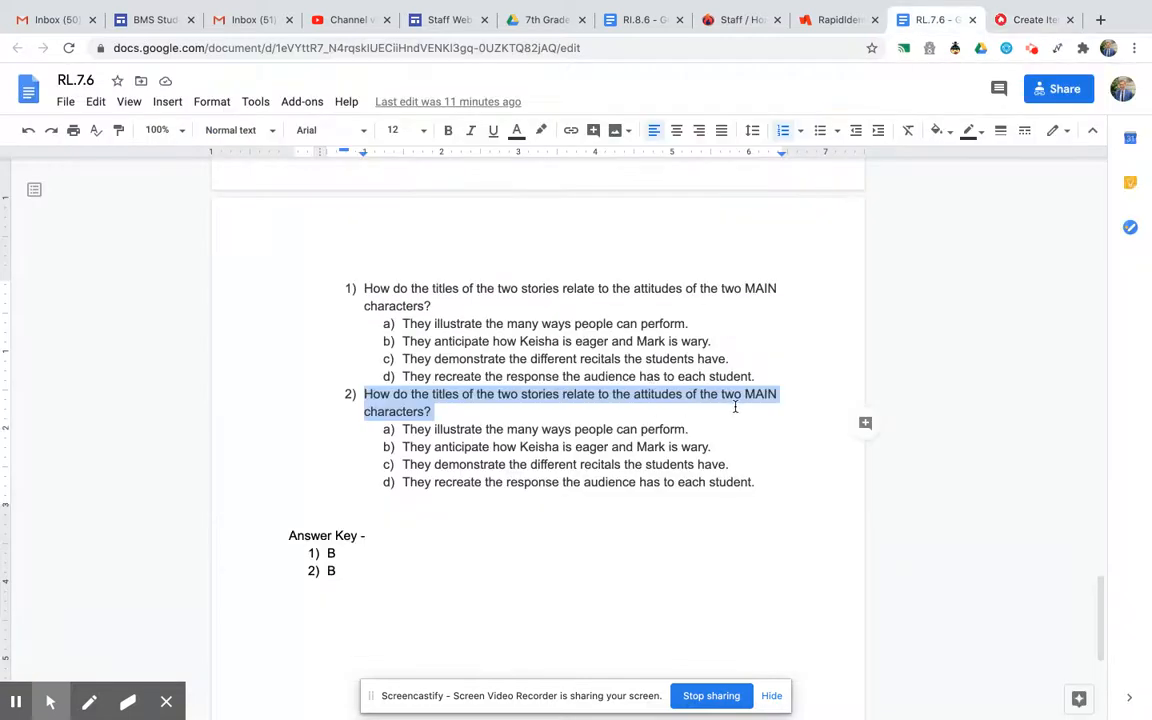
{"action": "left_click_drag", "start_coordinate": [699, 429], "coordinate": [403, 429]}
{"action": "key", "text": "ctrl+c"}
{"action": "left_click", "coordinate": [1029, 19]}
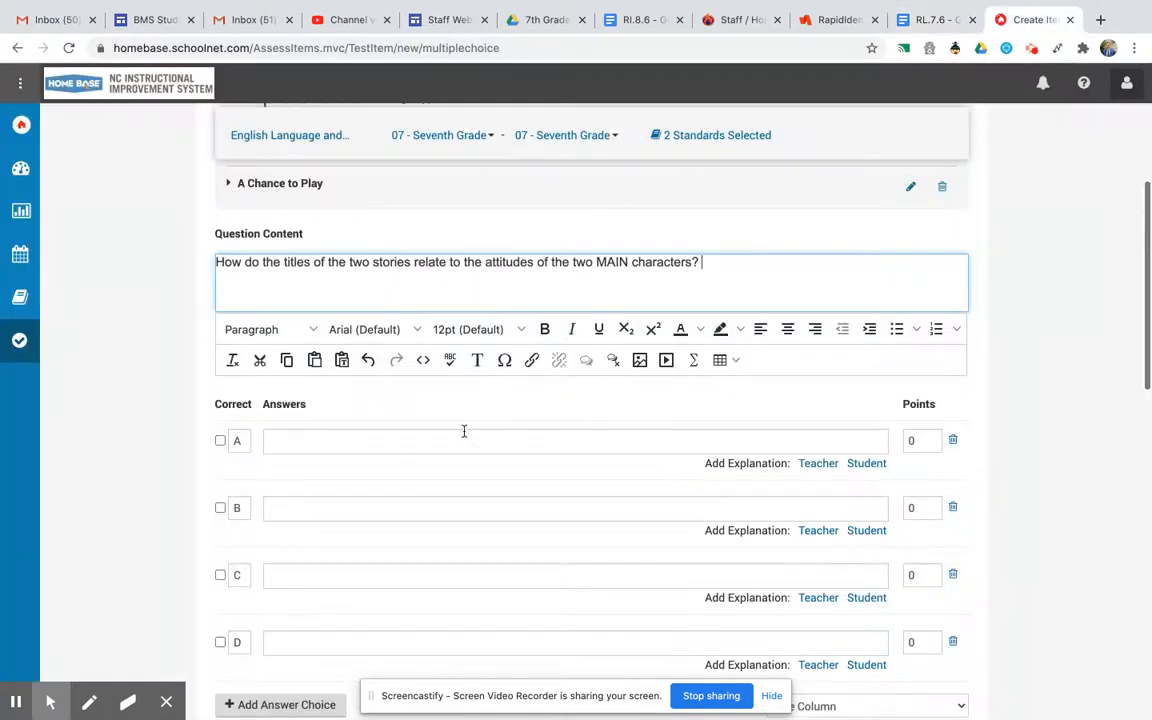
{"action": "left_click", "coordinate": [333, 445]}
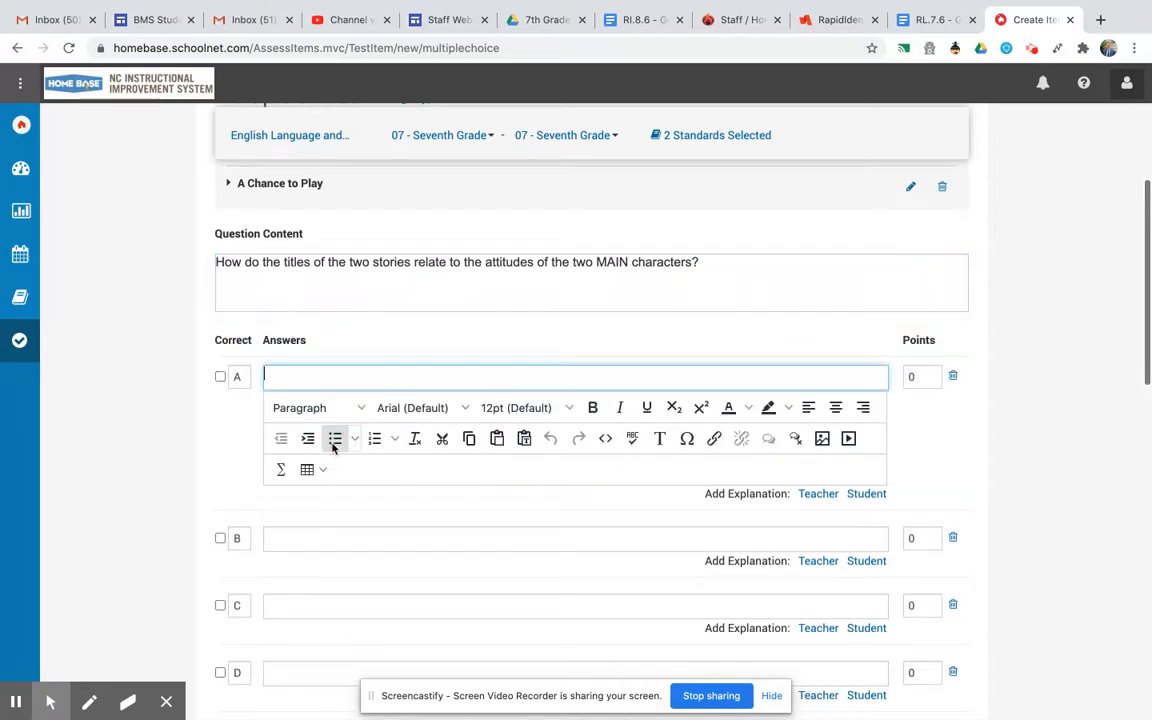
{"action": "key", "text": "ctrl+v"}
Copy answer b, "They anticipate how Keisha is eager and Mark is wary.", from the Google Doc into answer choice B.
{"action": "left_click", "coordinate": [935, 19]}
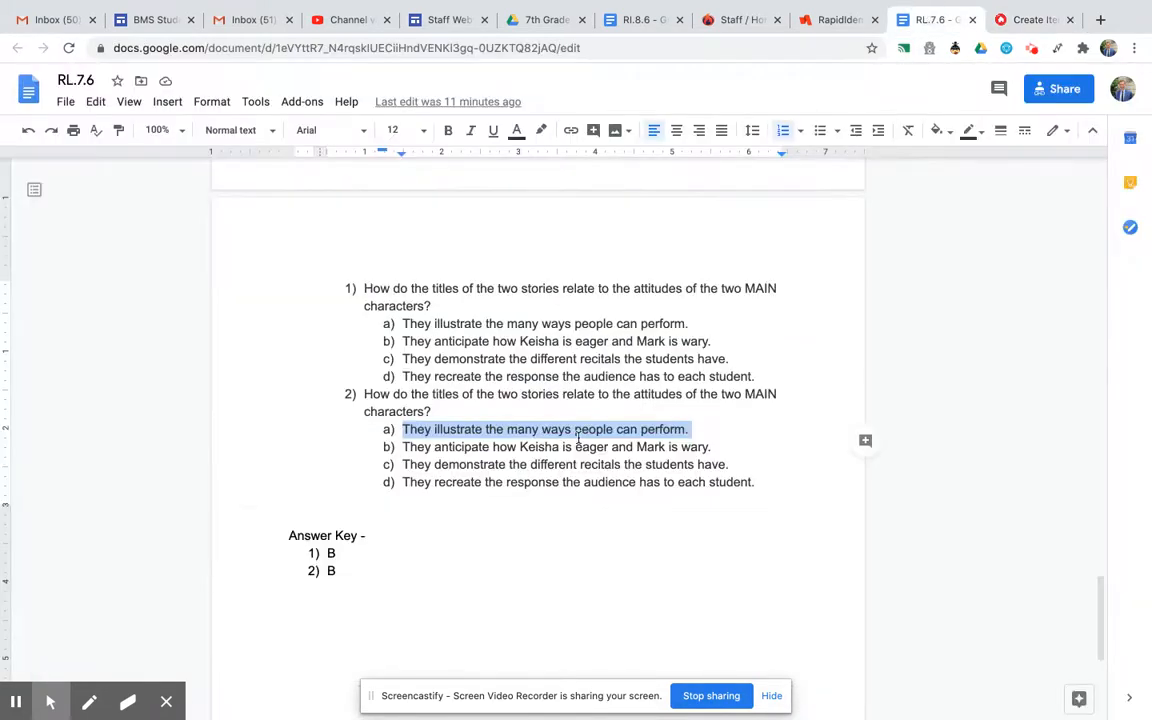
{"action": "left_click_drag", "start_coordinate": [719, 447], "coordinate": [398, 447]}
{"action": "key", "text": "ctrl+c"}
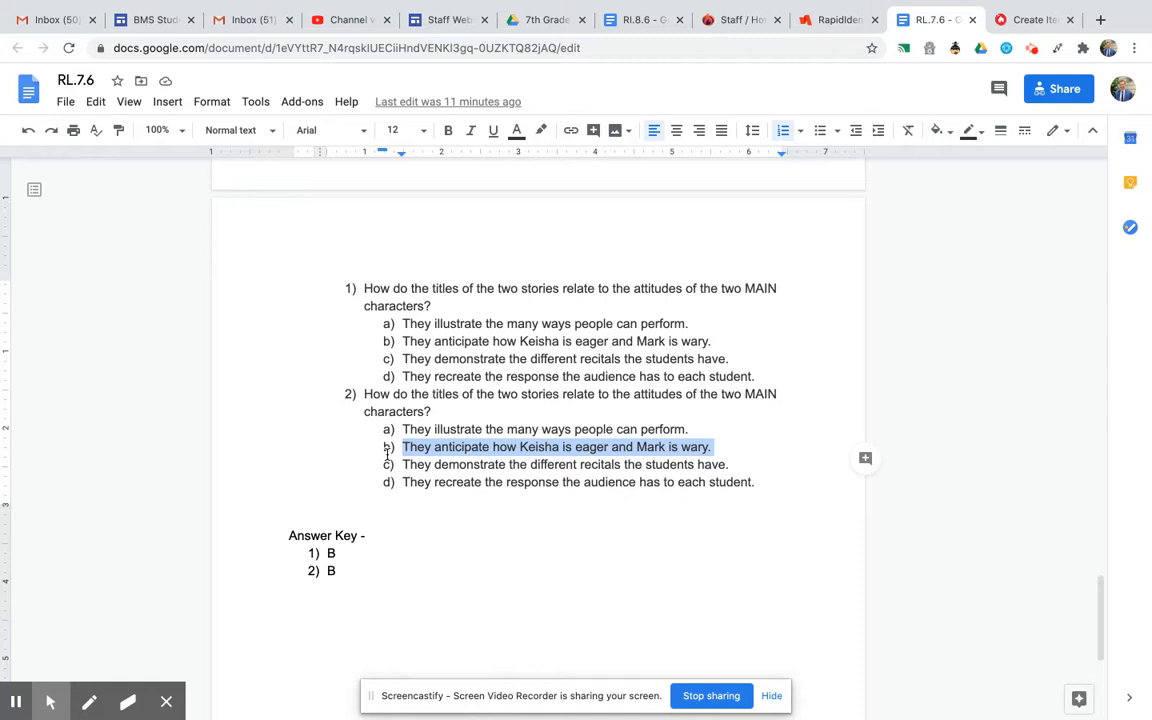
{"action": "left_click", "coordinate": [1020, 27]}
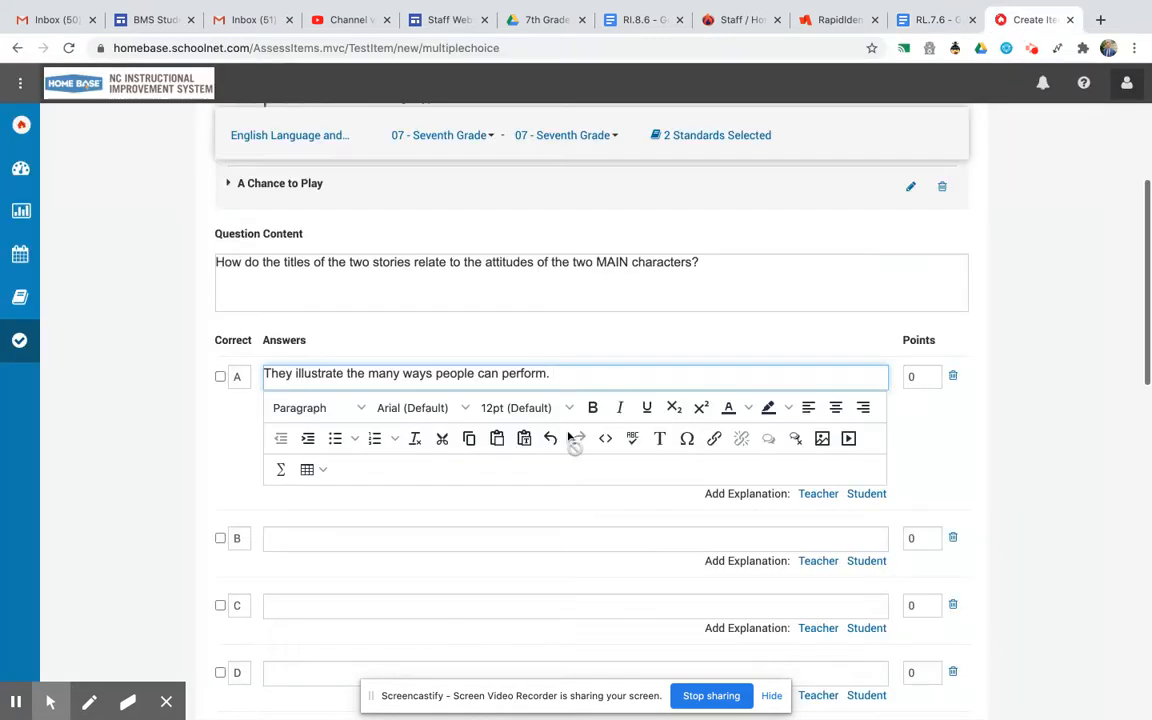
{"action": "left_click", "coordinate": [311, 535]}
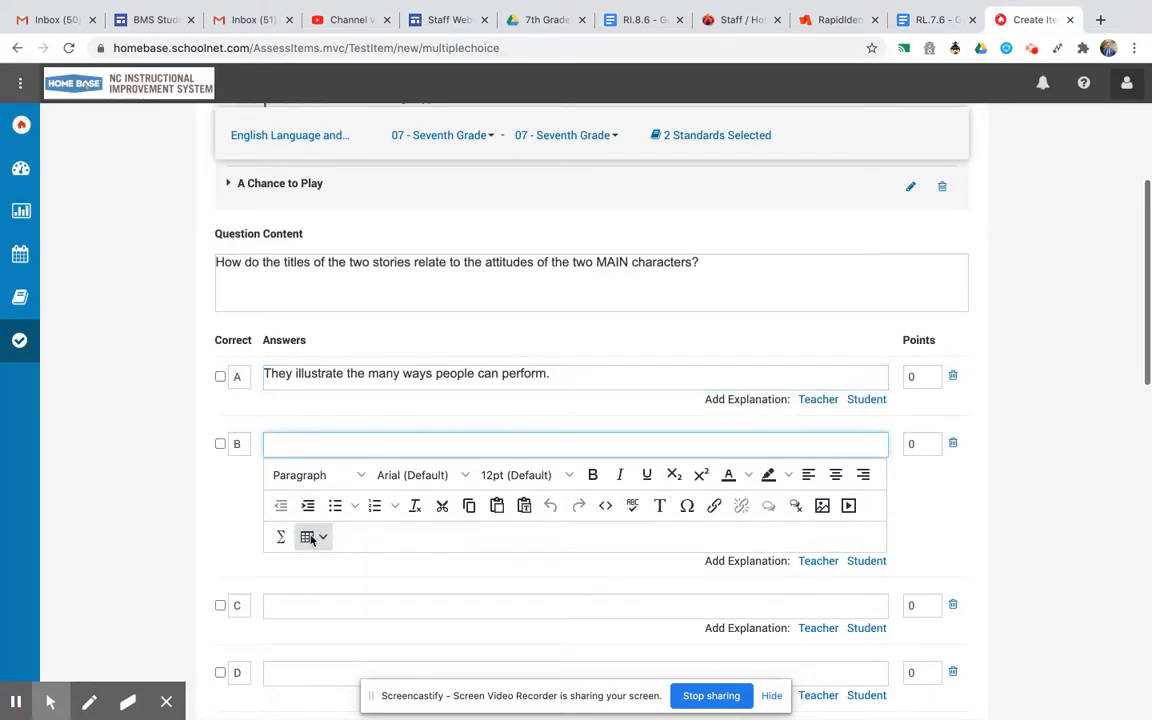
{"action": "key", "text": "ctrl+v"}
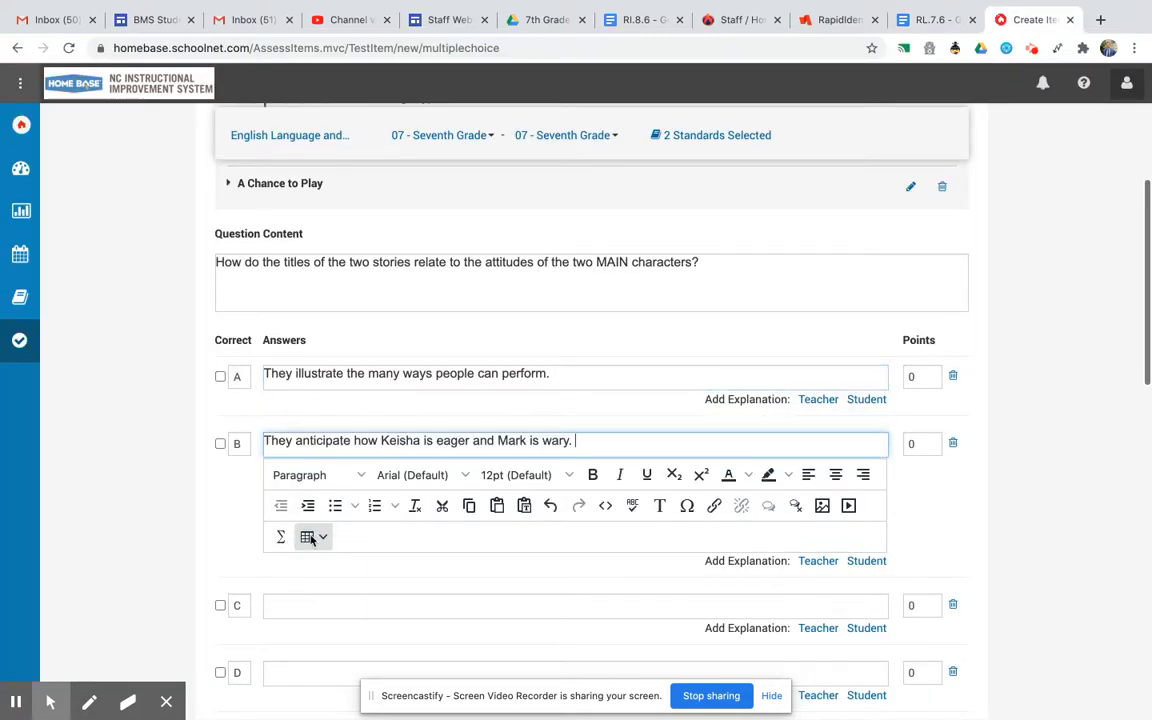
Copy answer c, "They demonstrate the different recitals the students have.", from the Google Doc into answer choice C.
{"action": "left_click", "coordinate": [933, 19]}
{"action": "left_click_drag", "start_coordinate": [733, 465], "coordinate": [397, 465]}
{"action": "key", "text": "ctrl+c"}
{"action": "left_click", "coordinate": [1030, 19]}
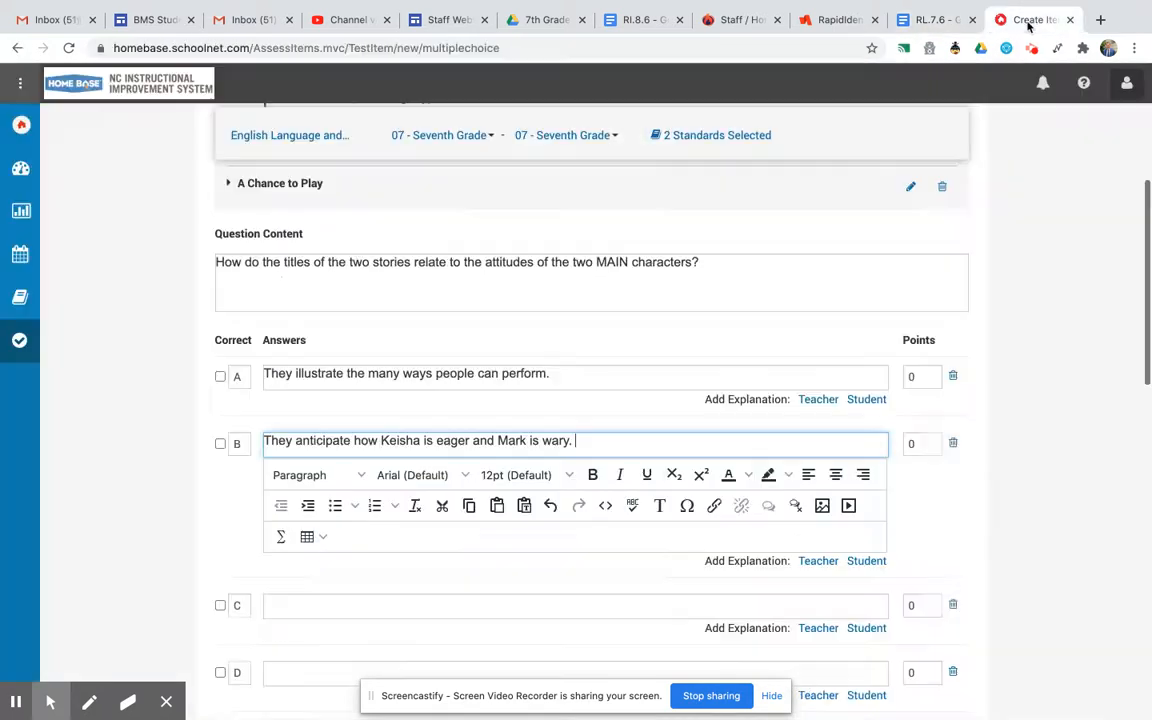
{"action": "left_click", "coordinate": [307, 607]}
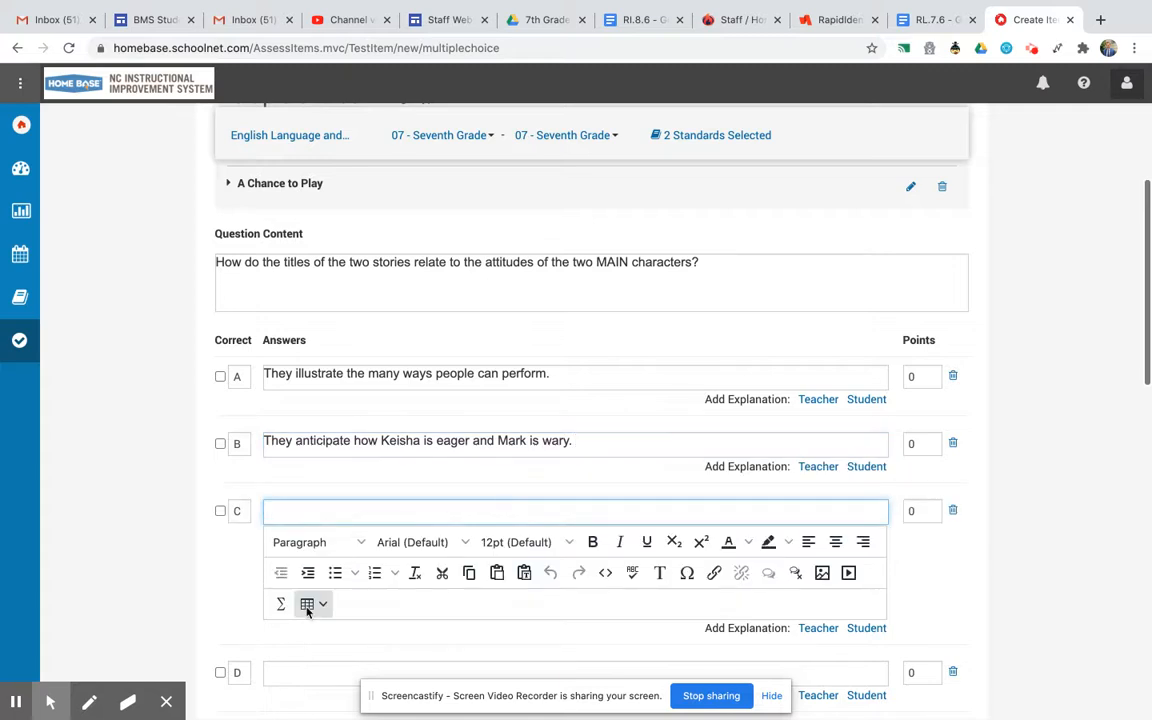
{"action": "key", "text": "ctrl+v"}
Copy answer d, "They recreate the response the audience has to each student.", from the Google Doc into answer choice D.
{"action": "left_click", "coordinate": [932, 19]}
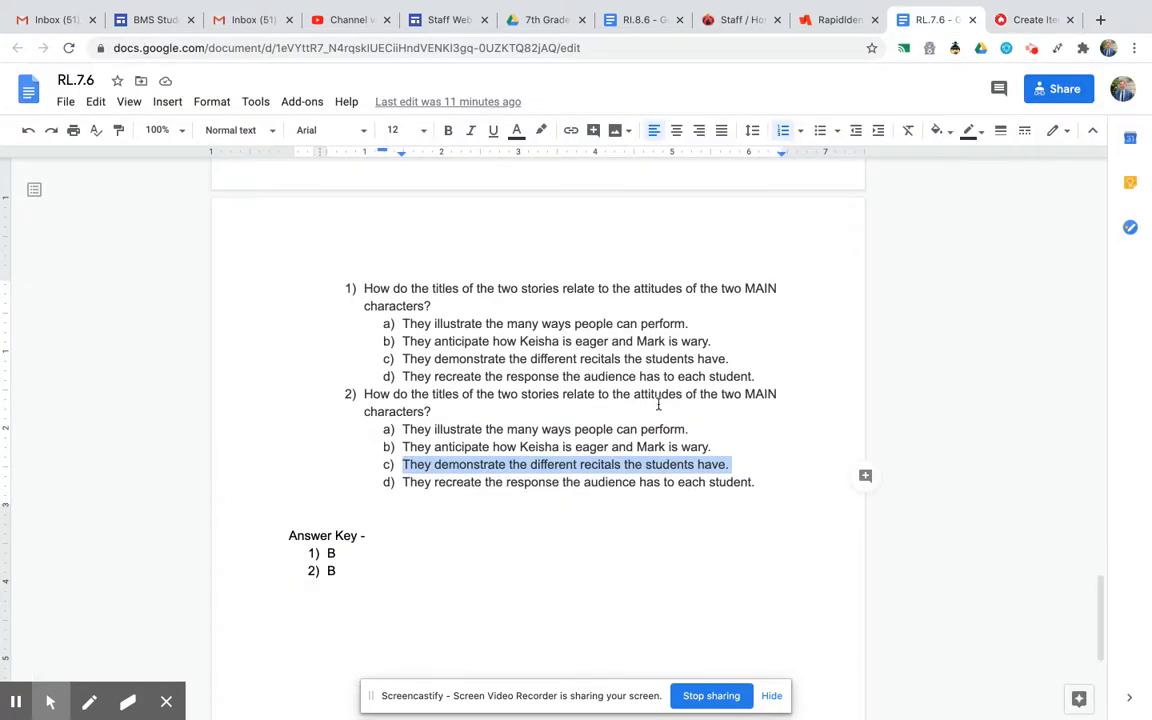
{"action": "left_click_drag", "start_coordinate": [761, 482], "coordinate": [401, 477]}
{"action": "key", "text": "ctrl+c"}
{"action": "left_click", "coordinate": [1030, 19]}
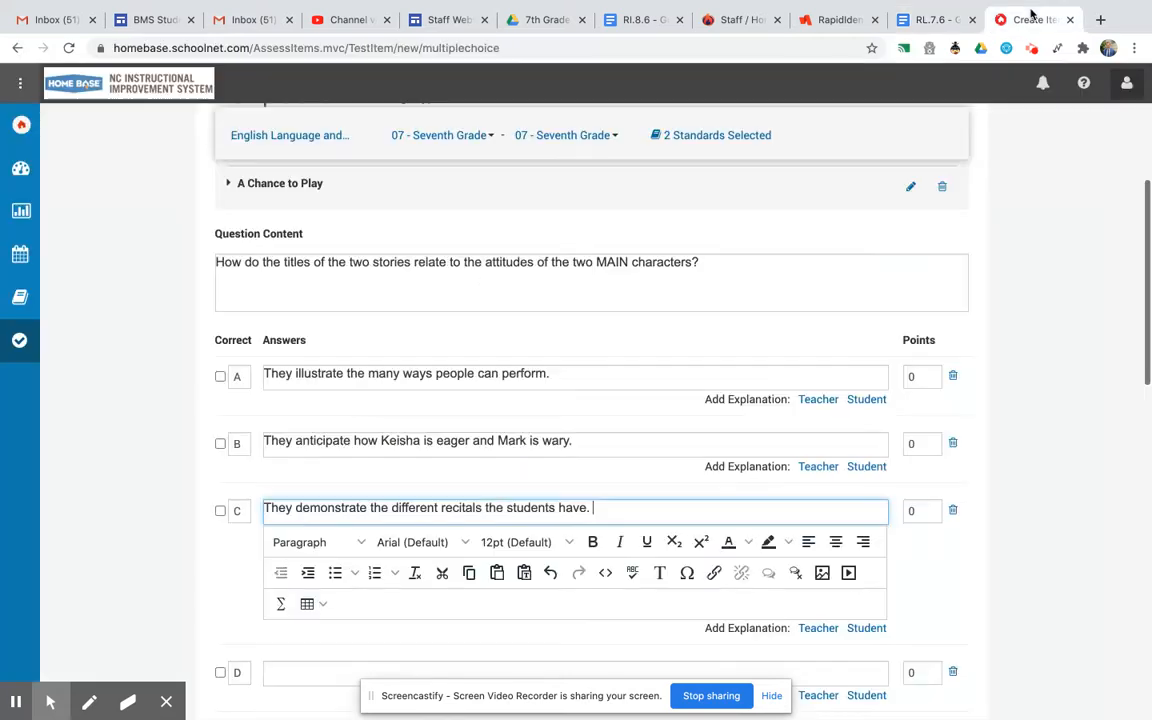
{"action": "left_click", "coordinate": [290, 672]}
{"action": "key", "text": "ctrl+v"}
Try to save the item to the bank.
{"action": "scroll", "coordinate": [522, 497], "scroll_direction": "down", "scroll_amount": 1}
{"action": "scroll", "coordinate": [522, 497], "scroll_direction": "down", "scroll_amount": 10}
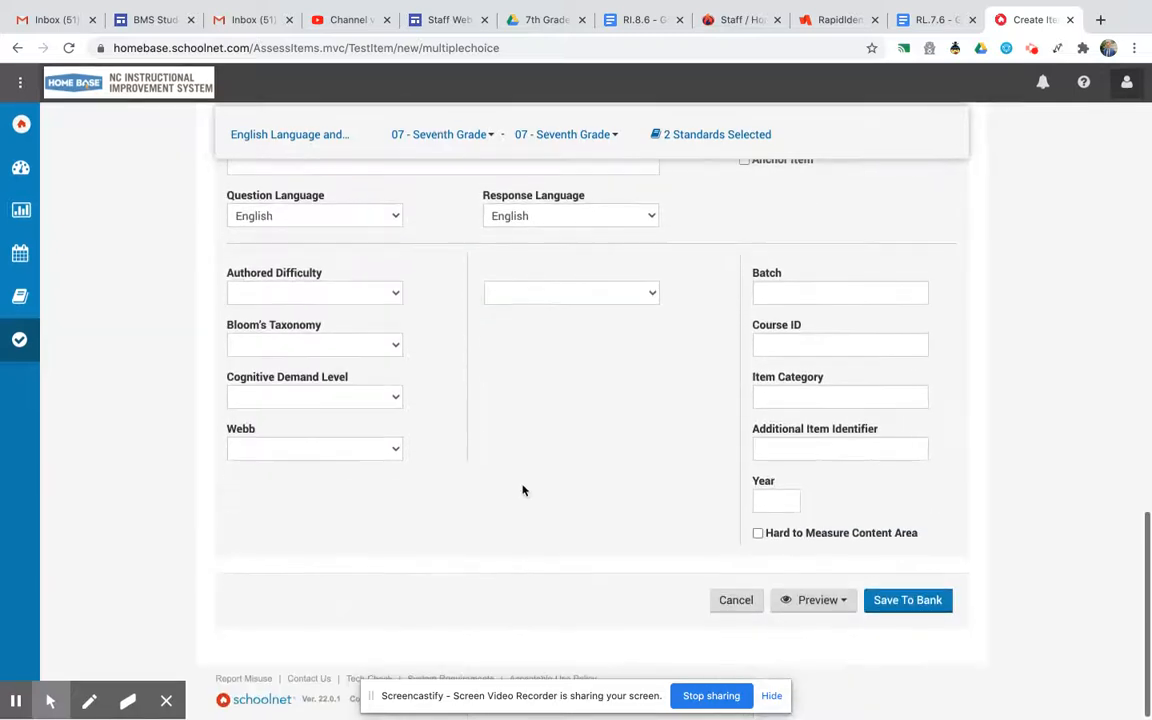
{"action": "left_click", "coordinate": [906, 600]}
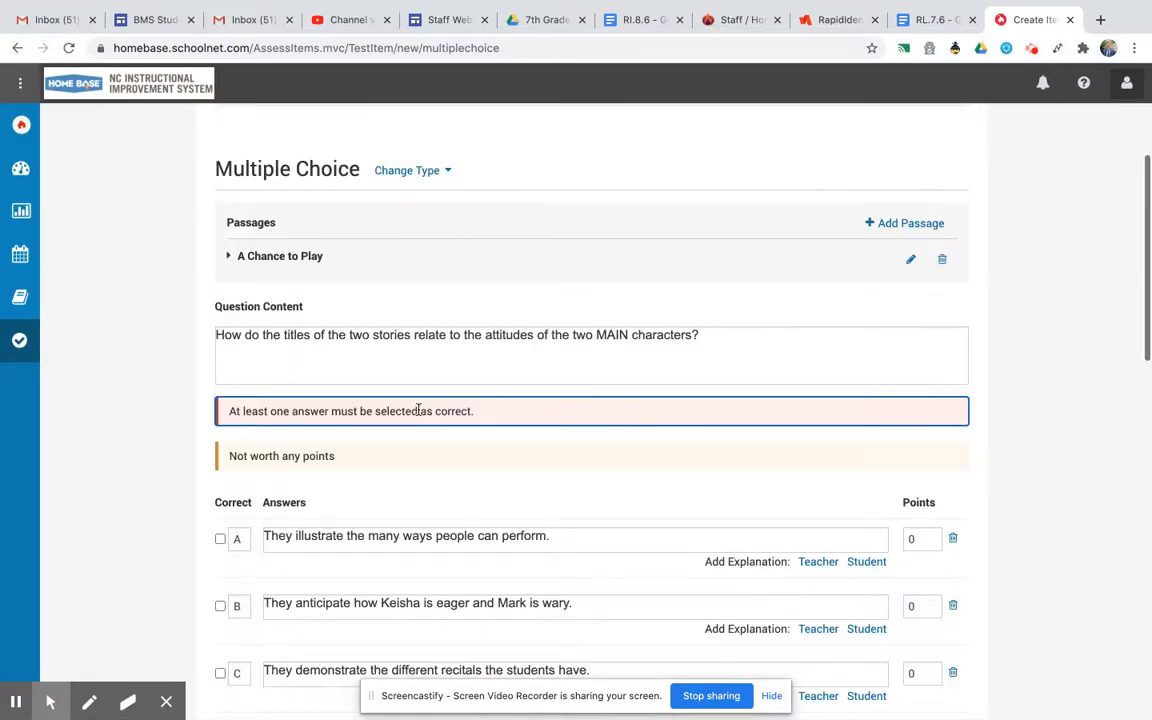
Mark answer B as correct and save the item to the Personal Bank.
{"action": "left_click", "coordinate": [220, 606]}
{"action": "scroll", "coordinate": [490, 492], "scroll_direction": "down", "scroll_amount": 15}
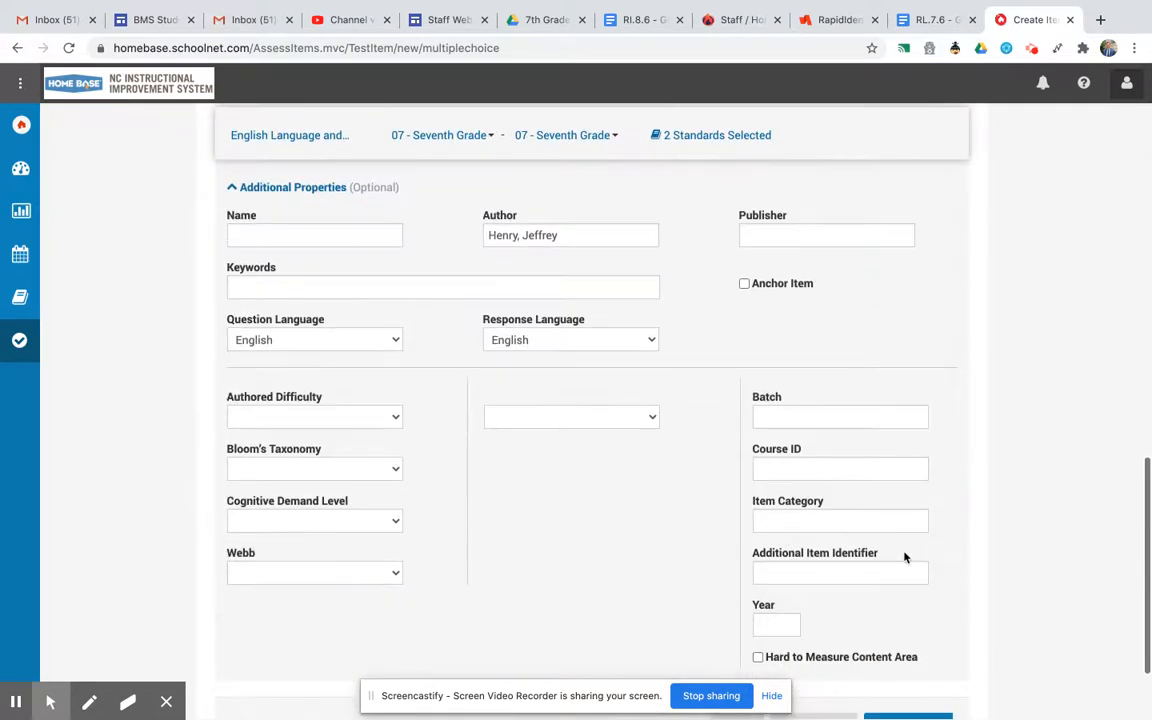
{"action": "scroll", "coordinate": [960, 554], "scroll_direction": "down", "scroll_amount": 3}
{"action": "left_click", "coordinate": [907, 603]}
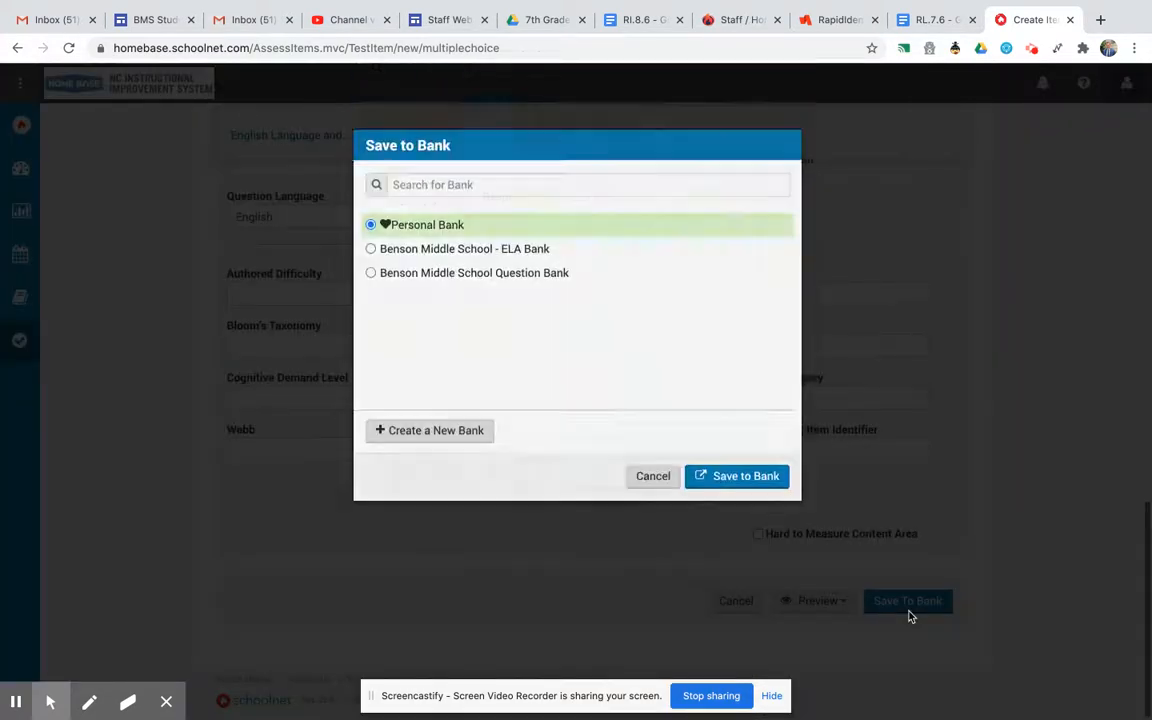
{"action": "left_click", "coordinate": [746, 478]}
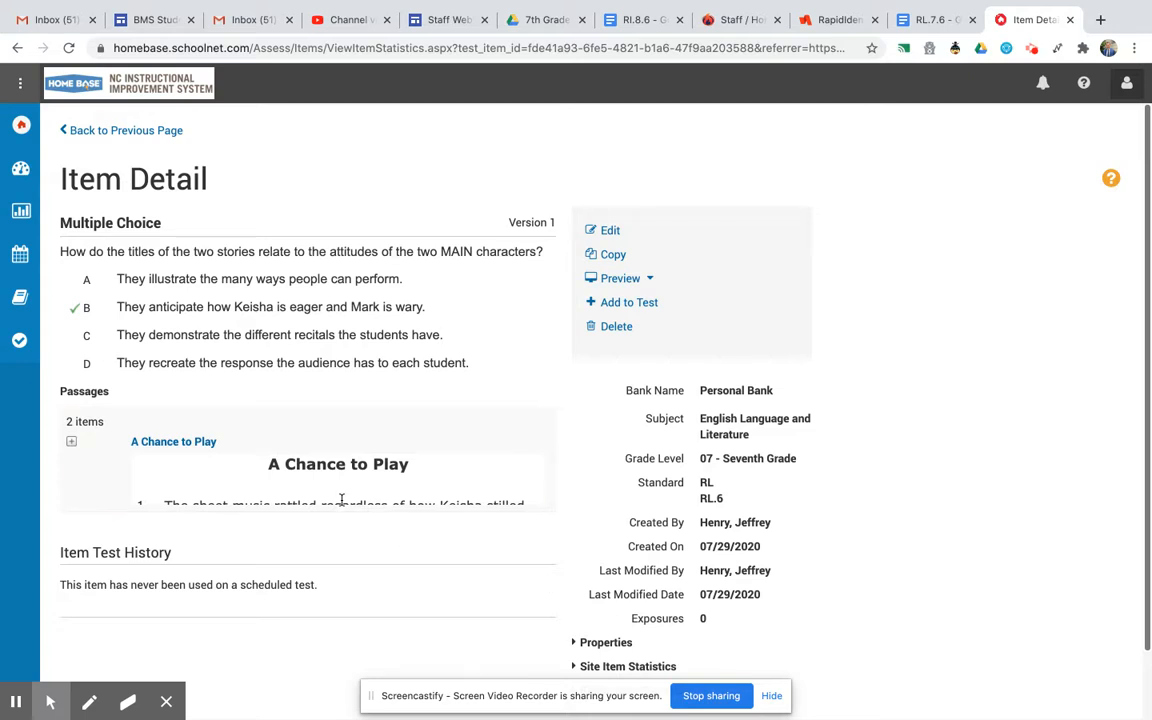
{"action": "scroll", "coordinate": [341, 500], "scroll_direction": "down", "scroll_amount": 1}
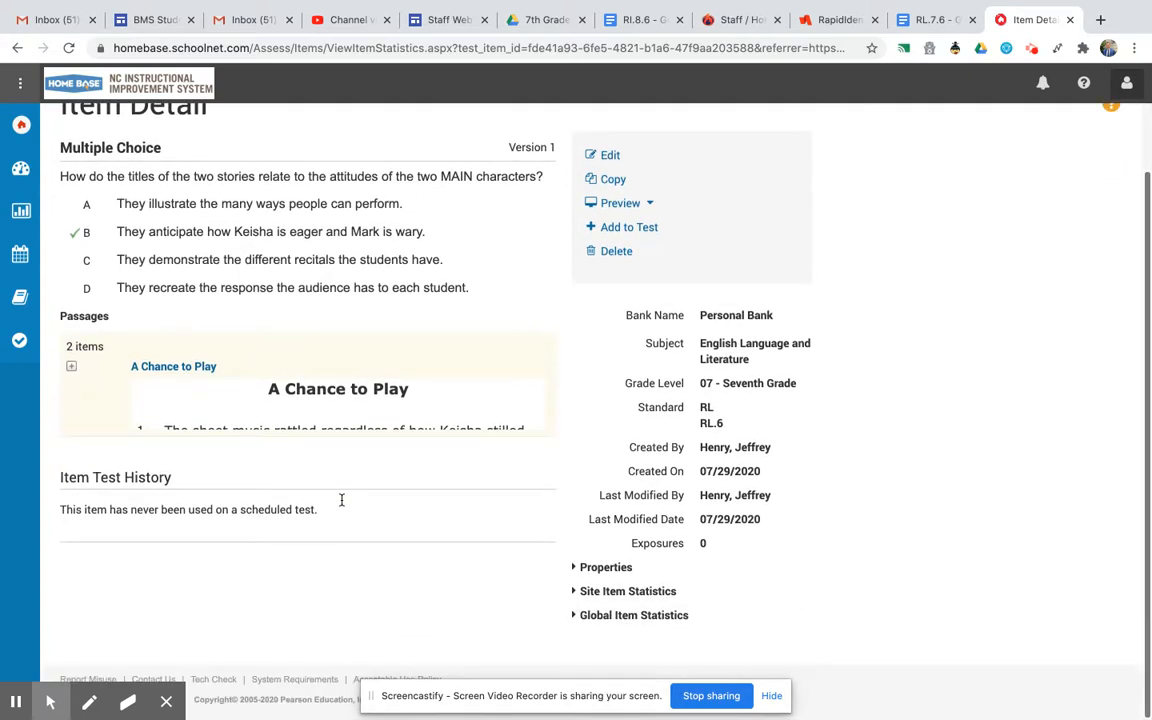